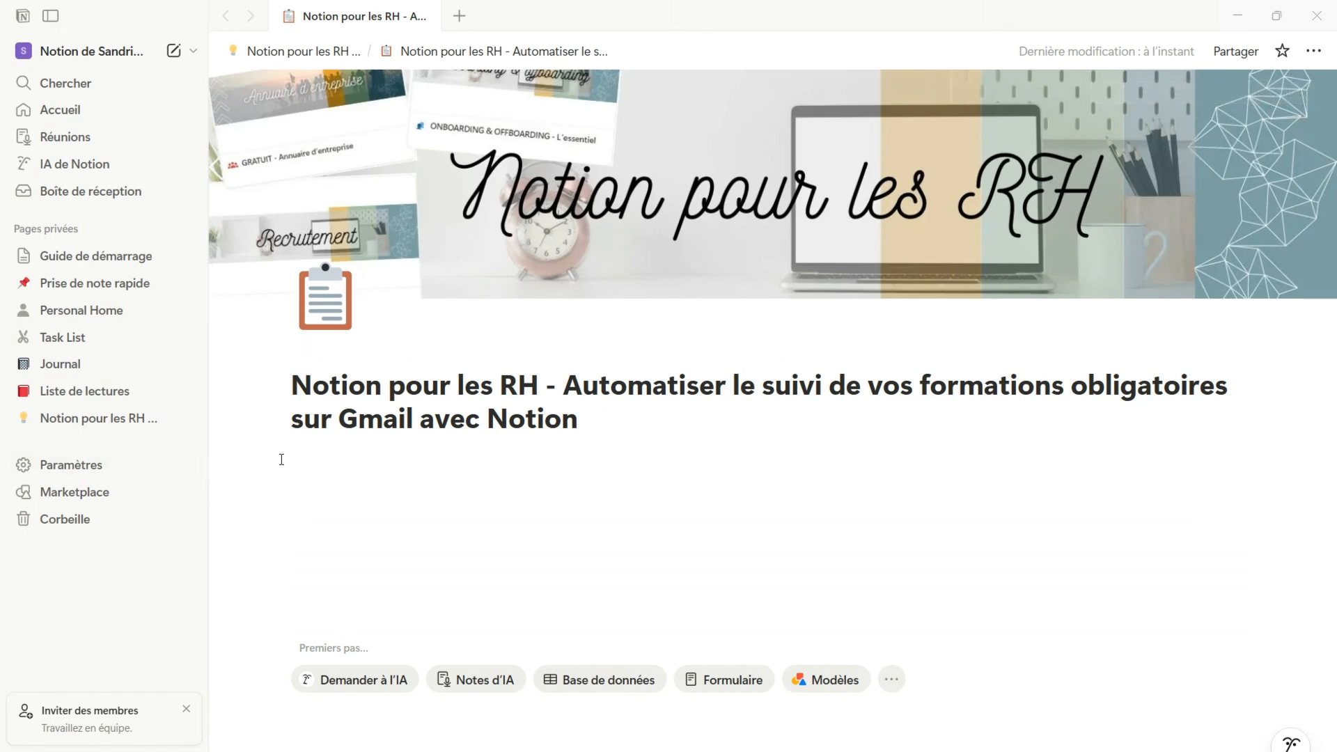
# Insert an inline database with a new data source named "Suivi de formations obligatoires"
pyautogui.click(384, 457)
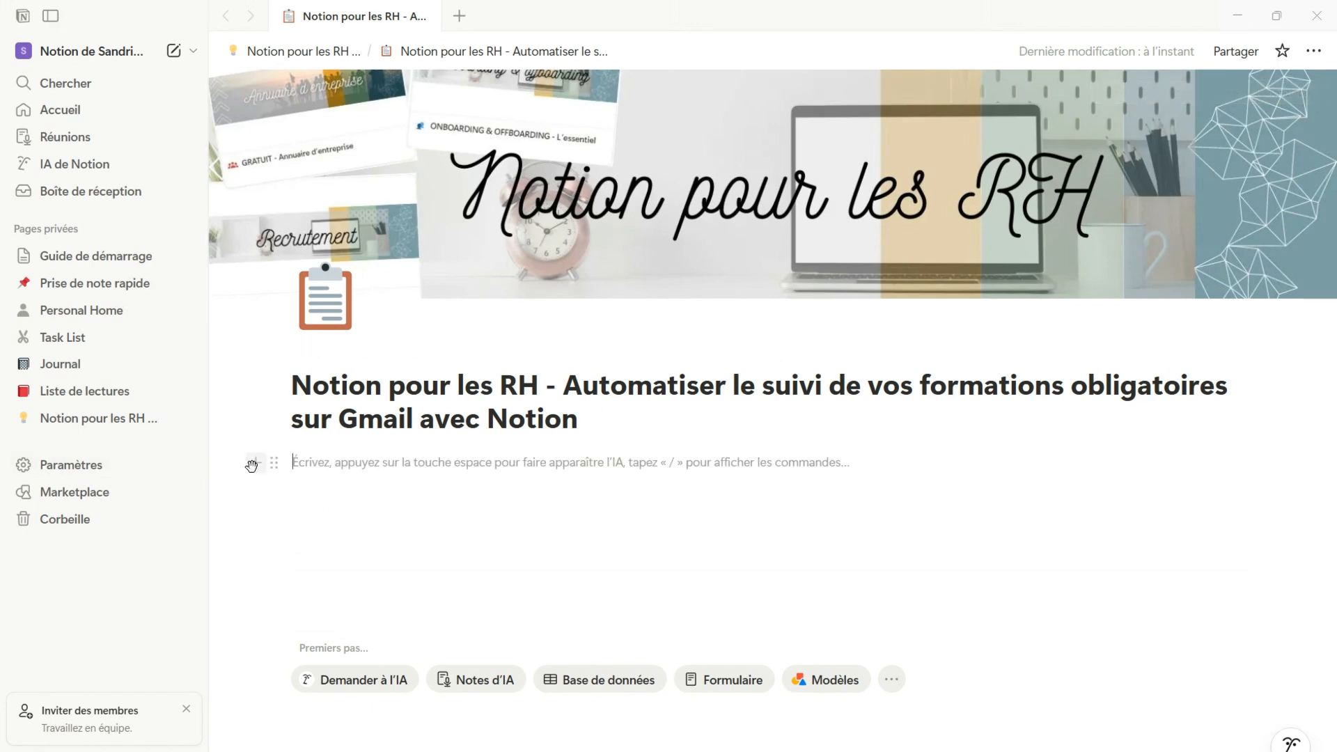
pyautogui.click(253, 465)
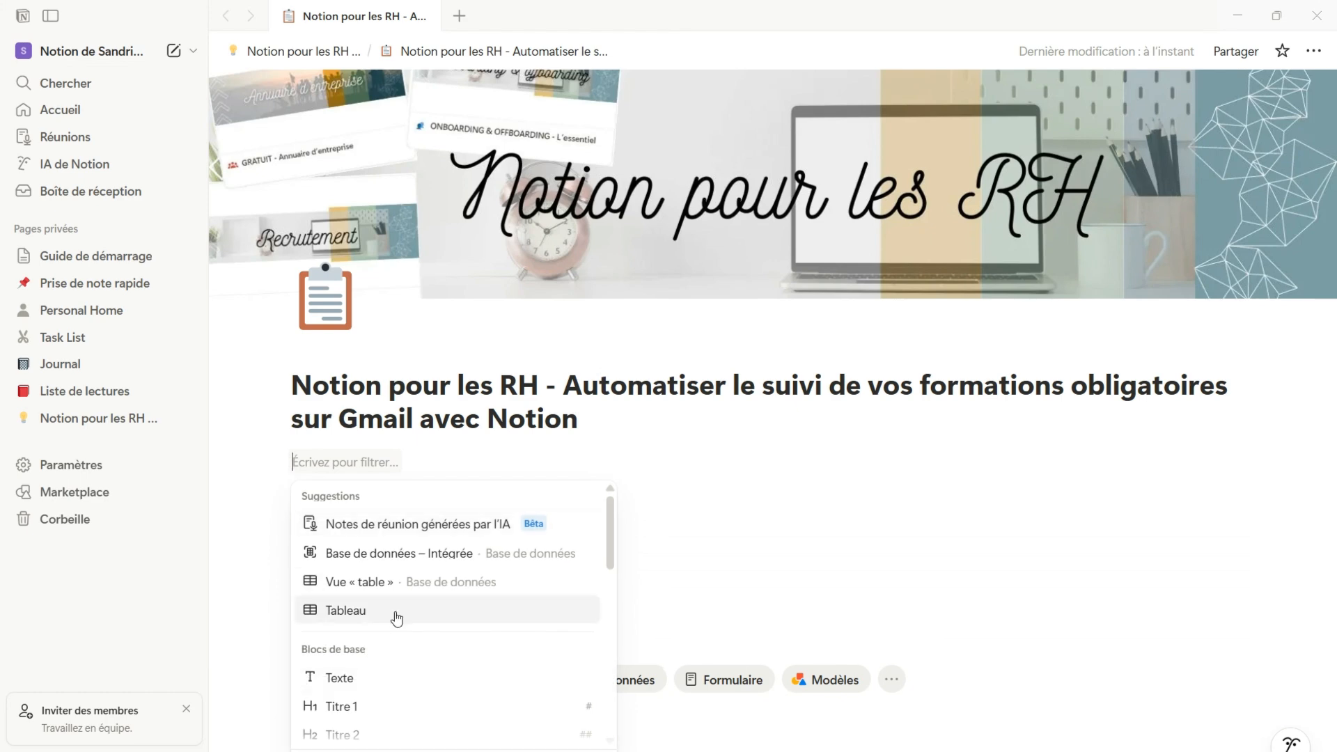
pyautogui.click(549, 557)
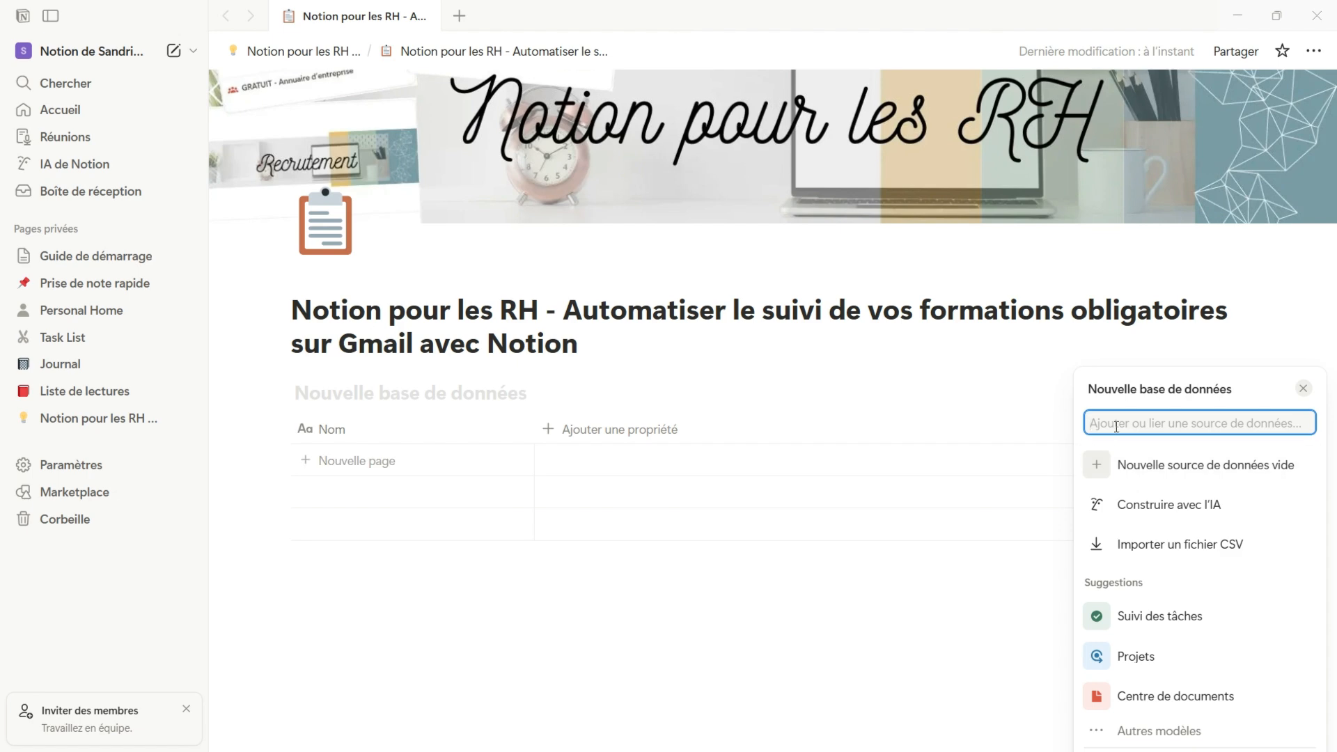
pyautogui.write('Suivi')
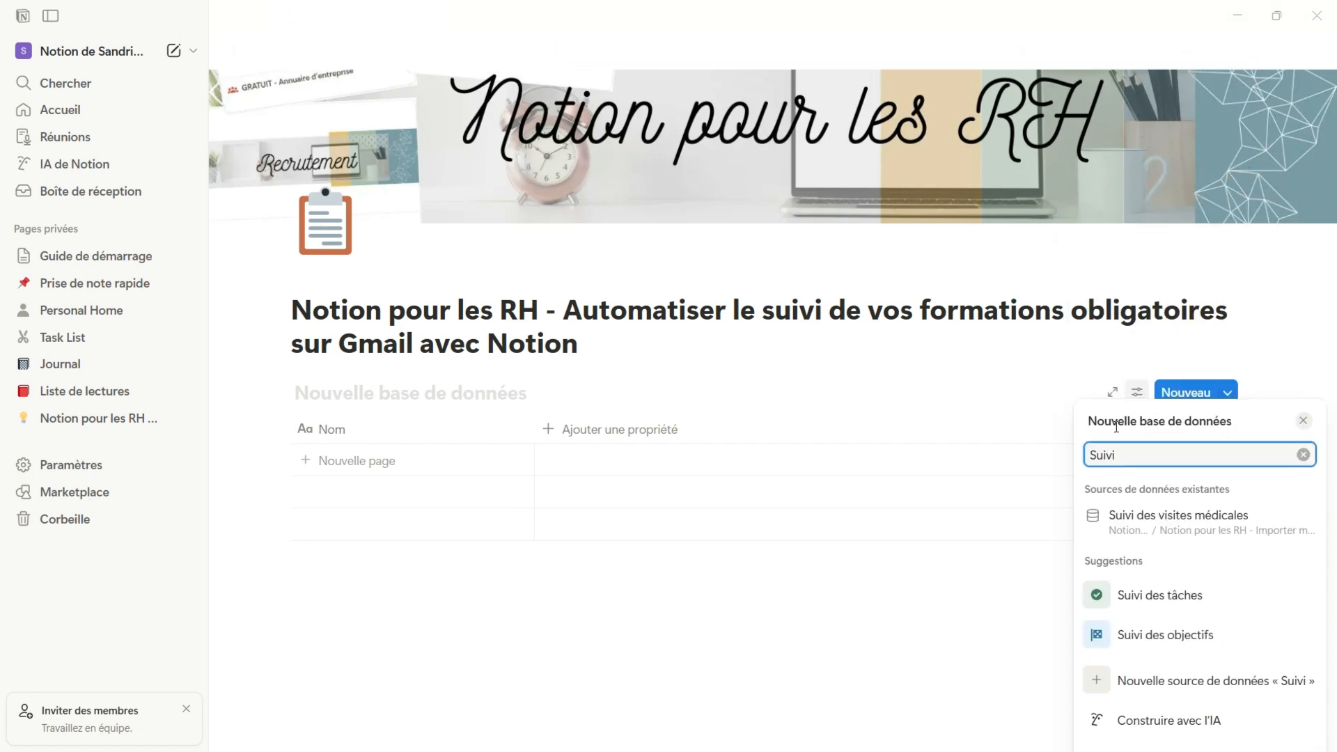
pyautogui.write(' de formations obligatoires')
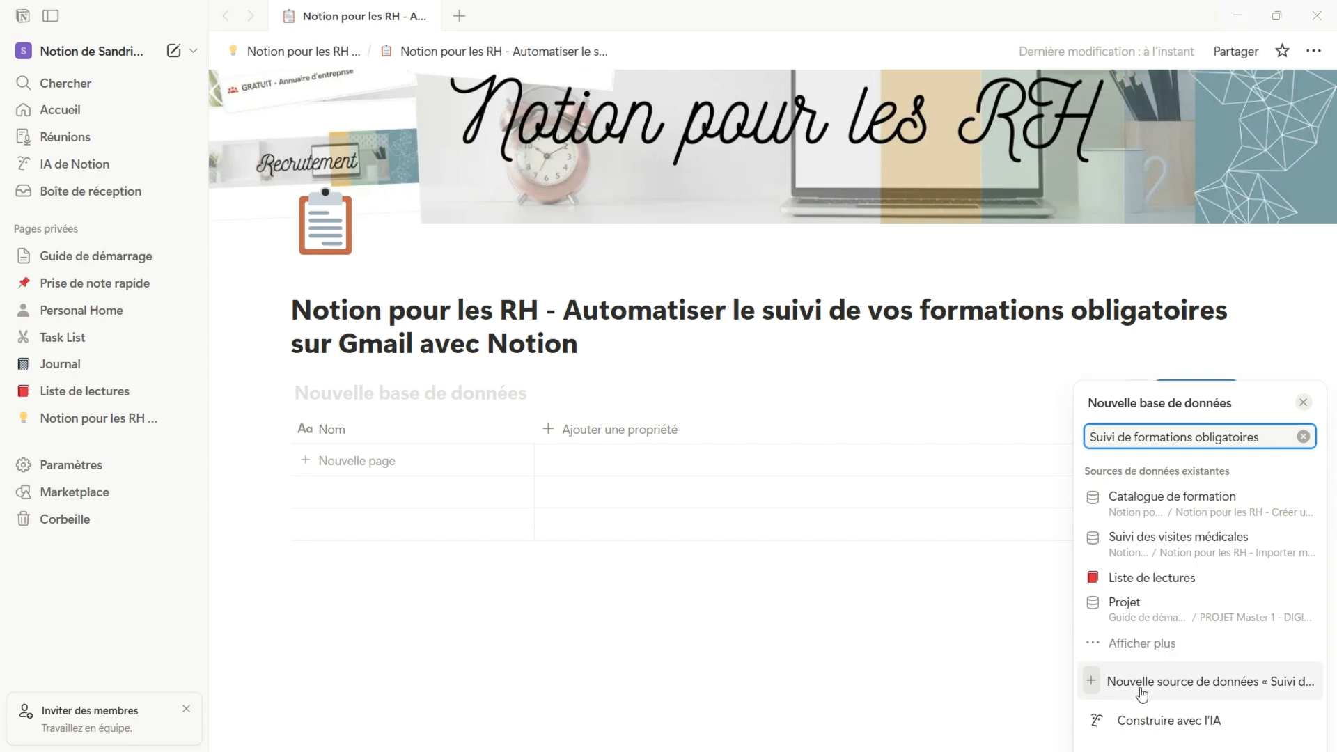
pyautogui.click(1175, 685)
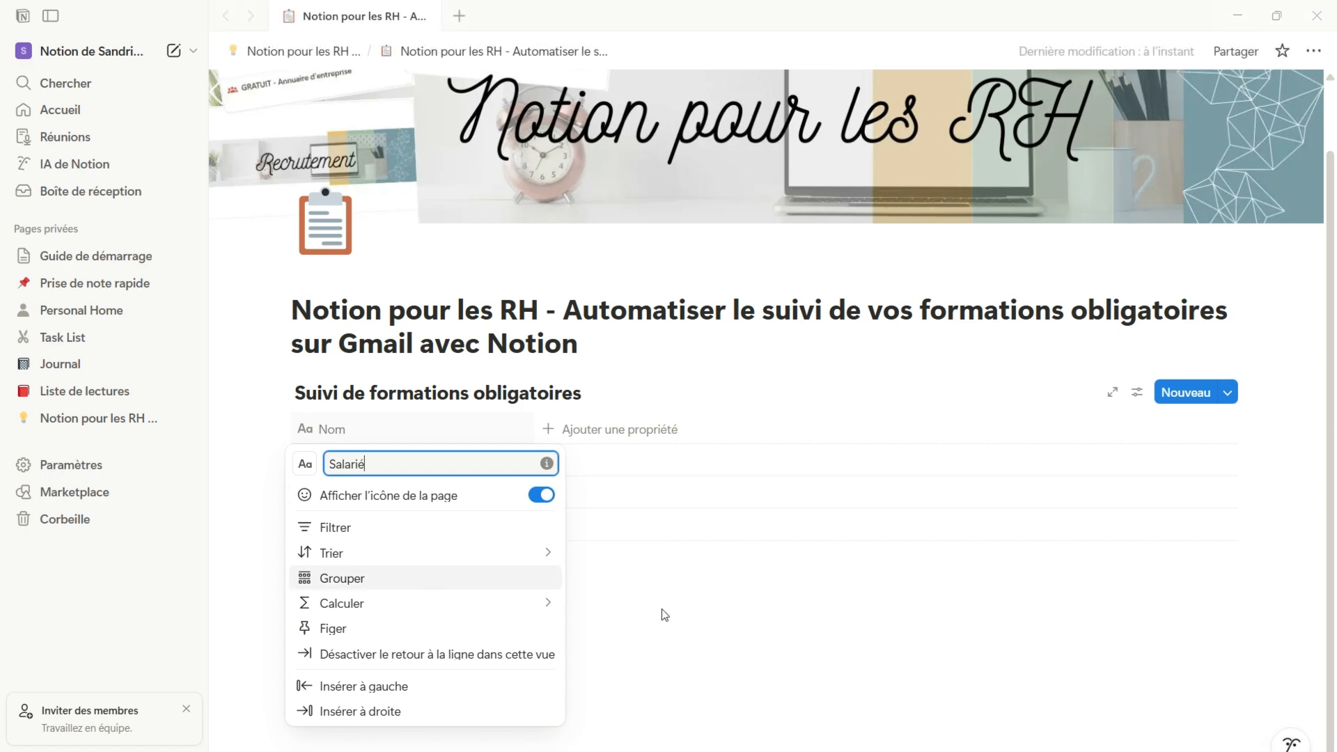
# Add a Sélection property named Formation to the database table
pyautogui.click(698, 619)
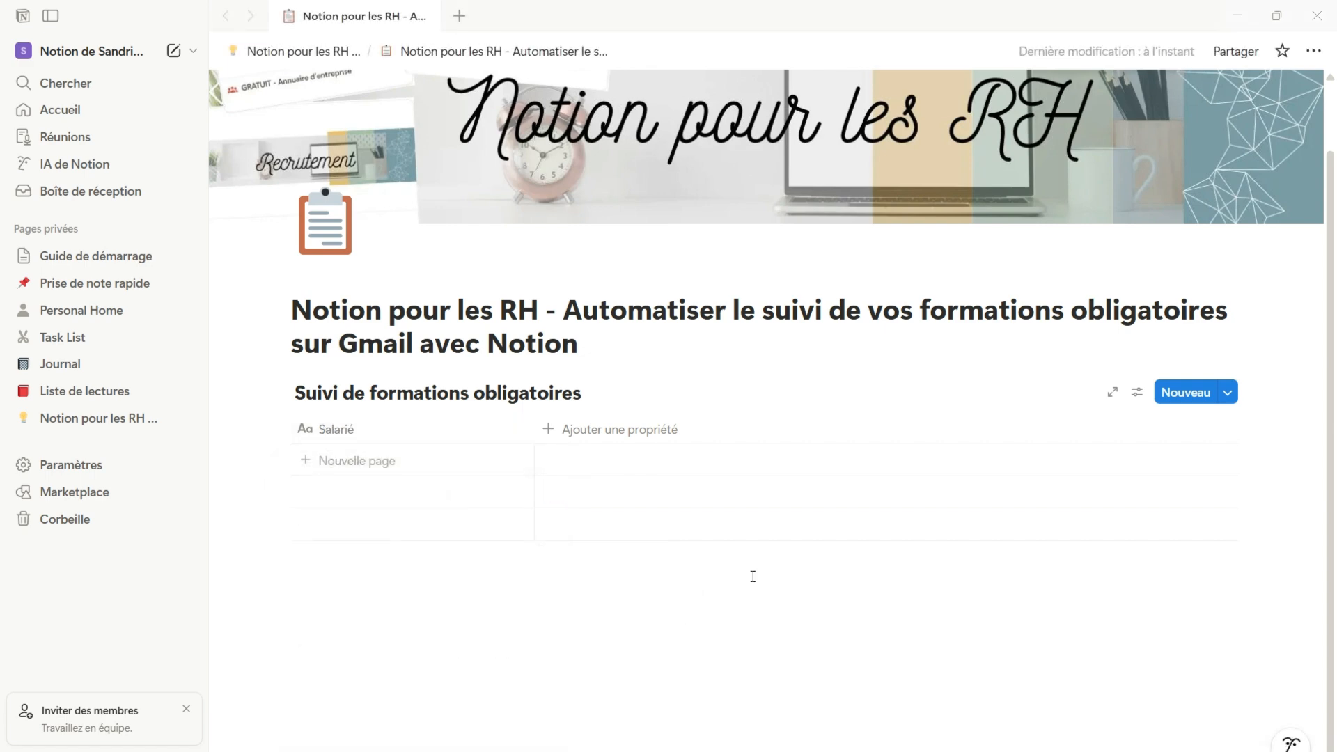
pyautogui.click(551, 431)
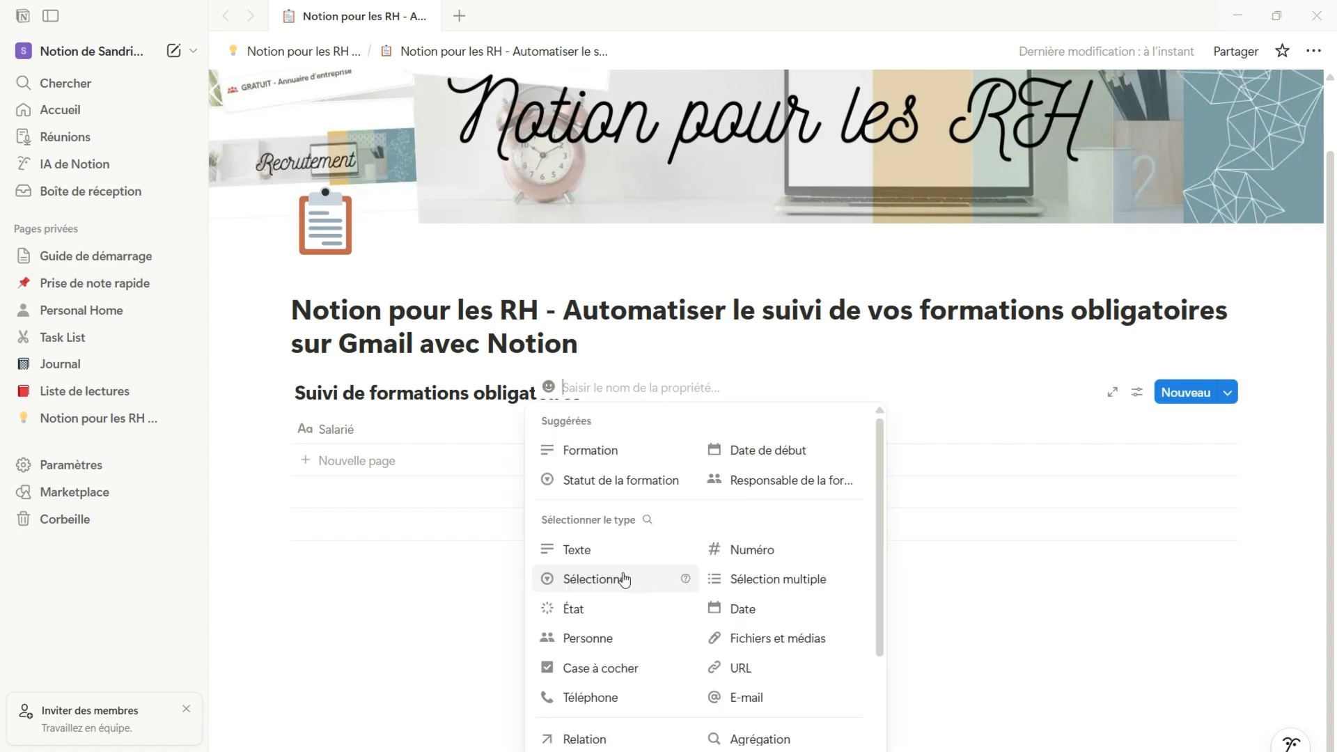
pyautogui.click(623, 581)
pyautogui.write('Formation')
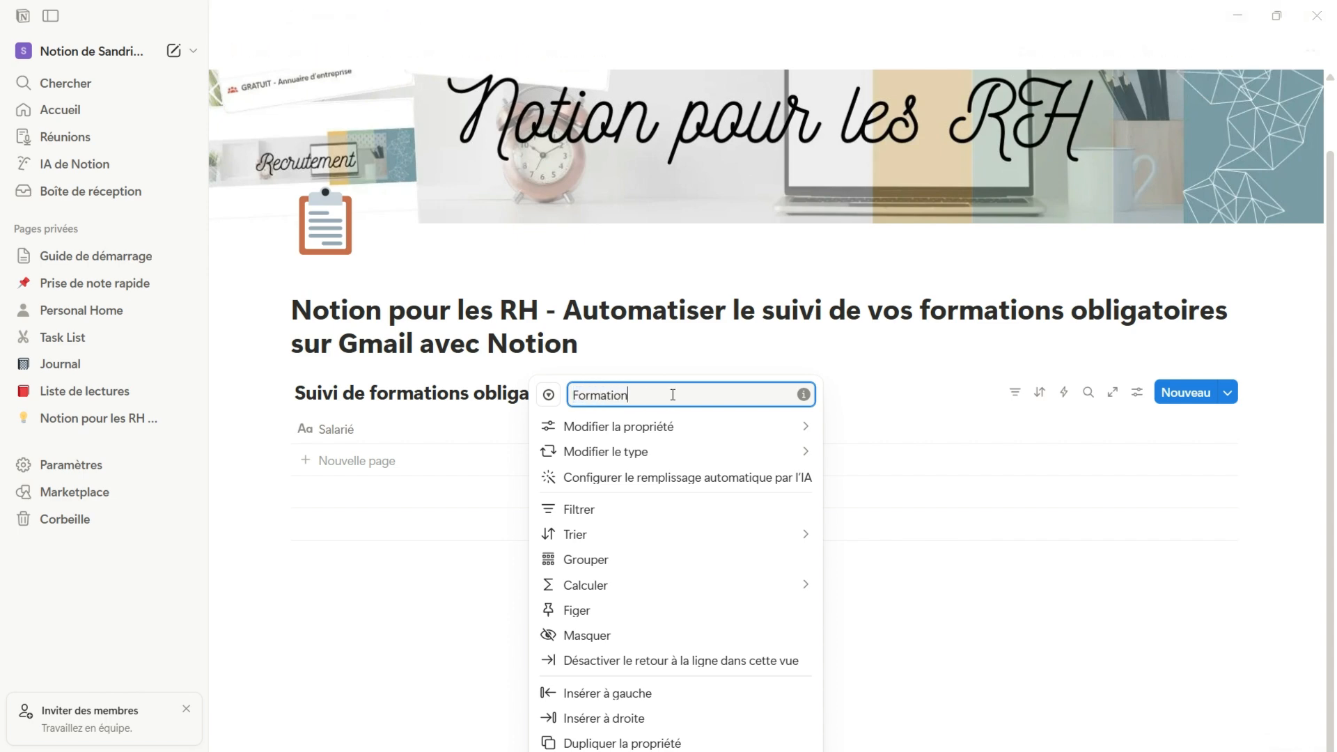
pyautogui.click(1151, 590)
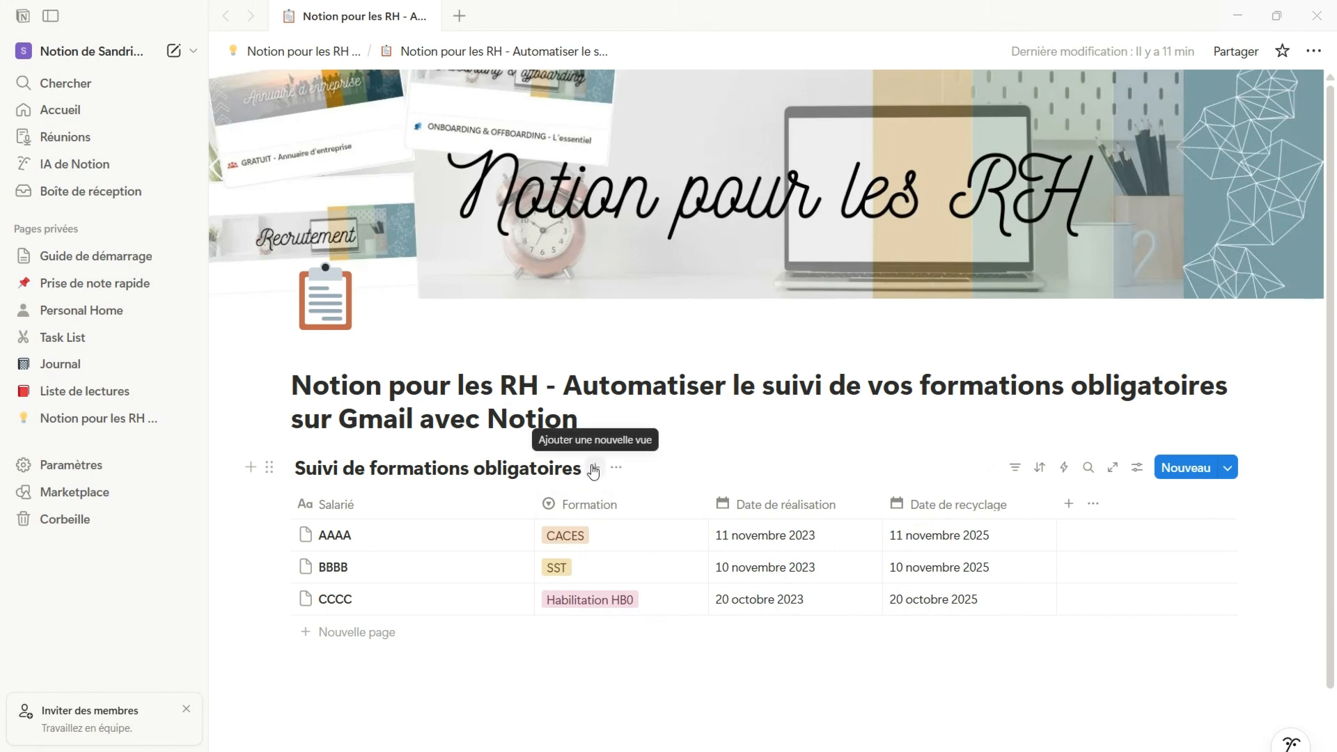
# Add a Calendrier view to the database and name it "Calendrier"
pyautogui.click(596, 467)
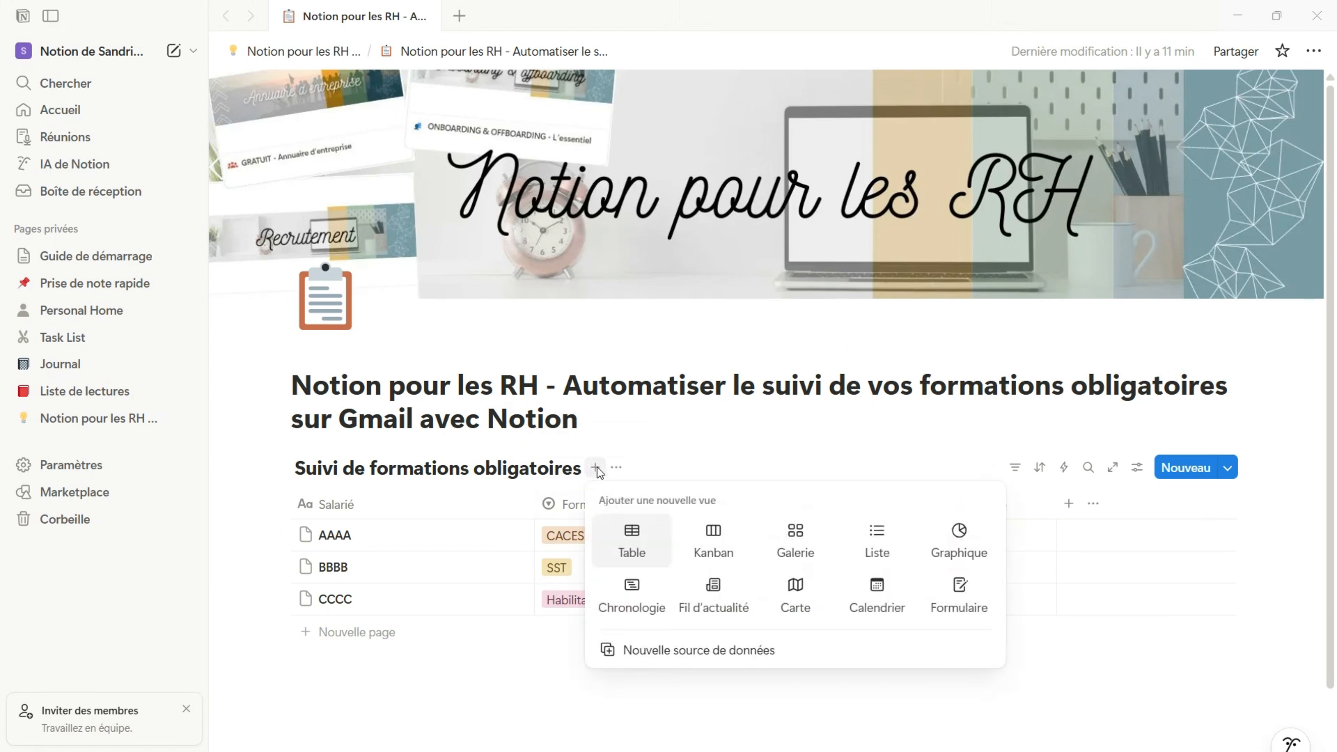
pyautogui.click(896, 606)
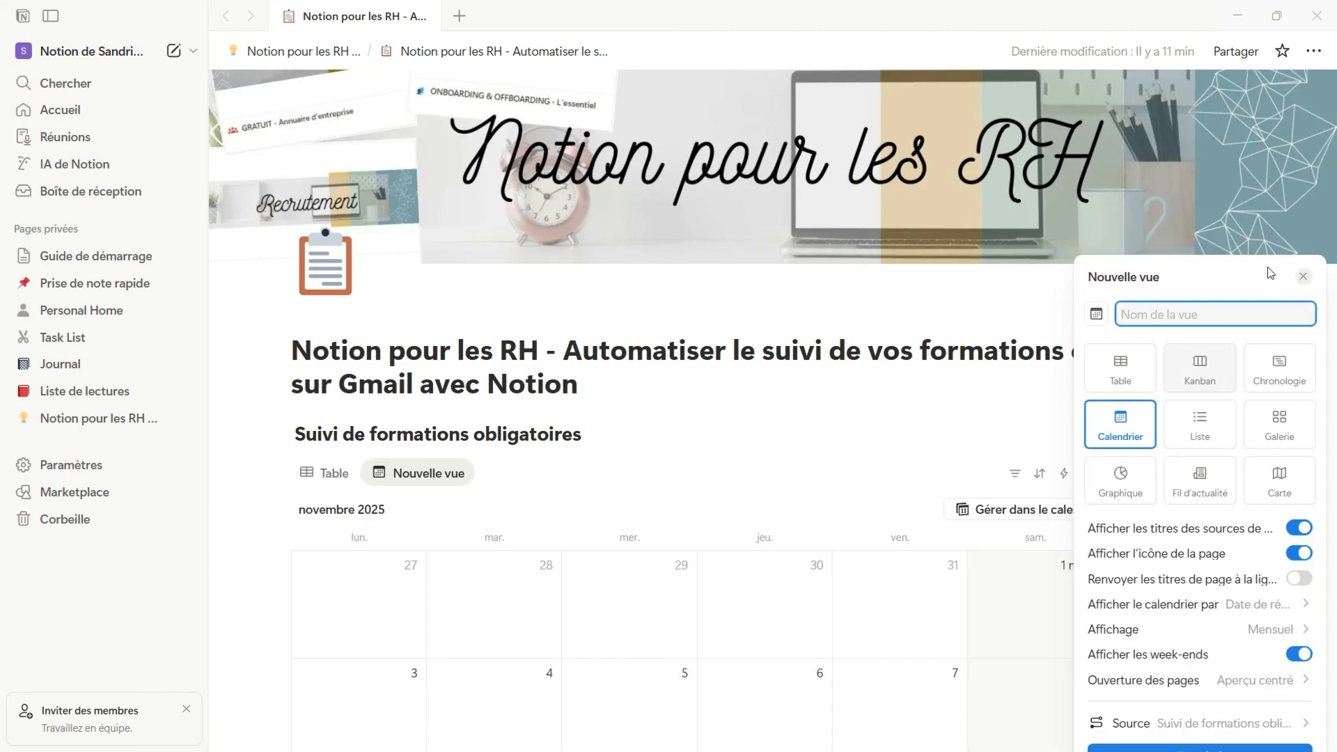
pyautogui.write('Cale')
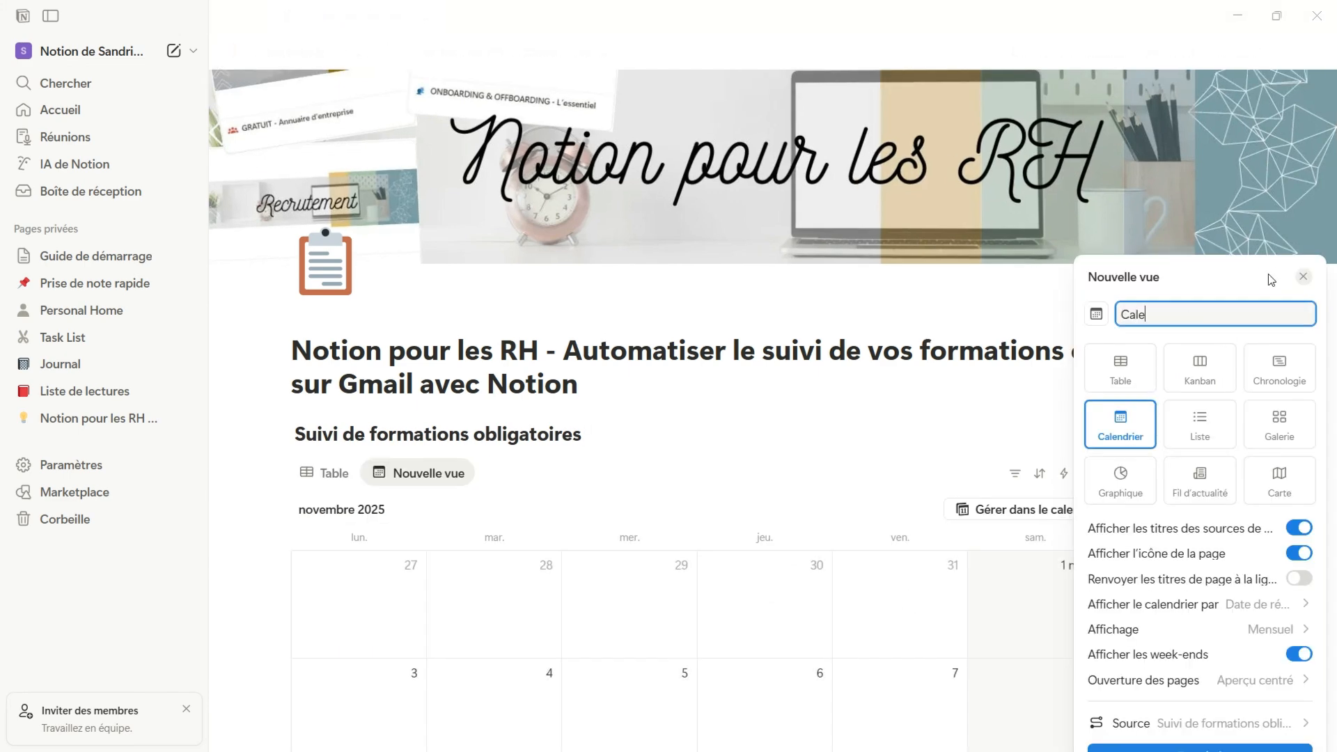
pyautogui.write('ndrier')
pyautogui.press('Return')
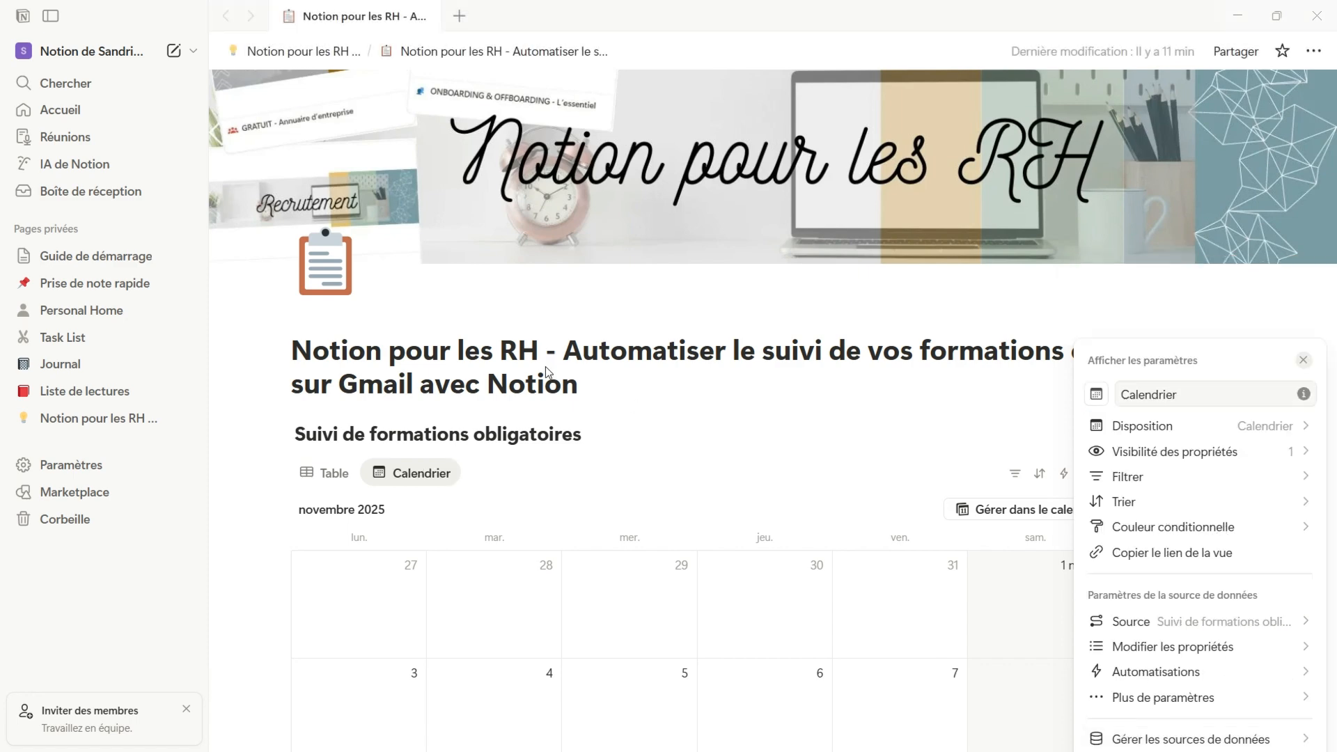
pyautogui.click(317, 479)
pyautogui.click(323, 476)
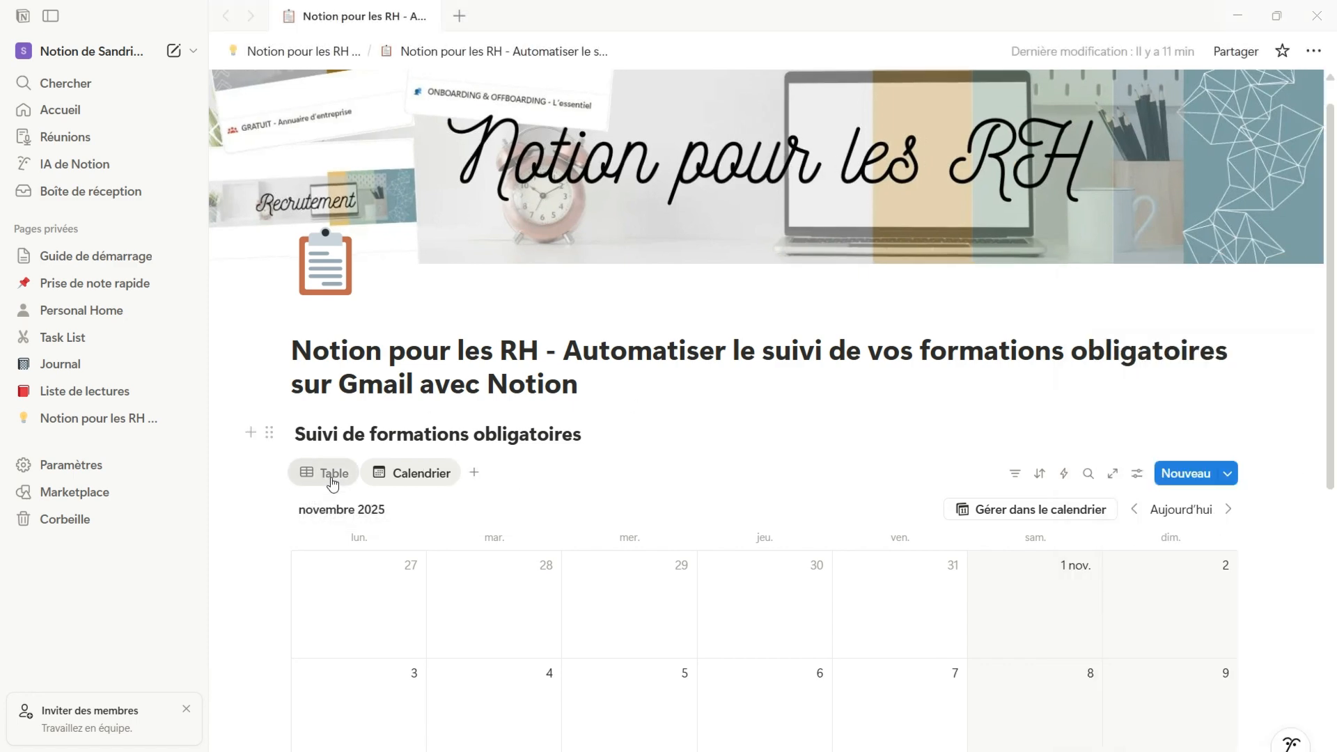
pyautogui.click(426, 350)
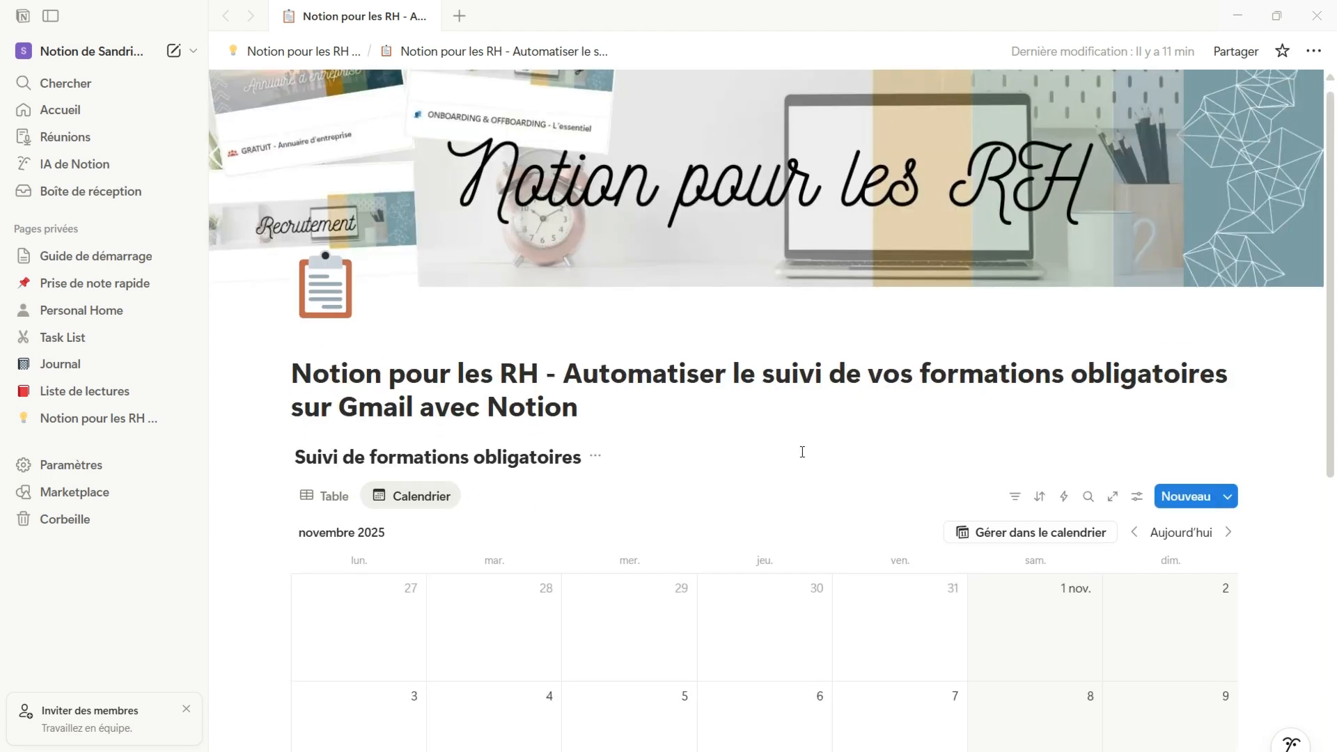
pyautogui.scroll(-6, 801, 451)
pyautogui.scroll(3, 800, 451)
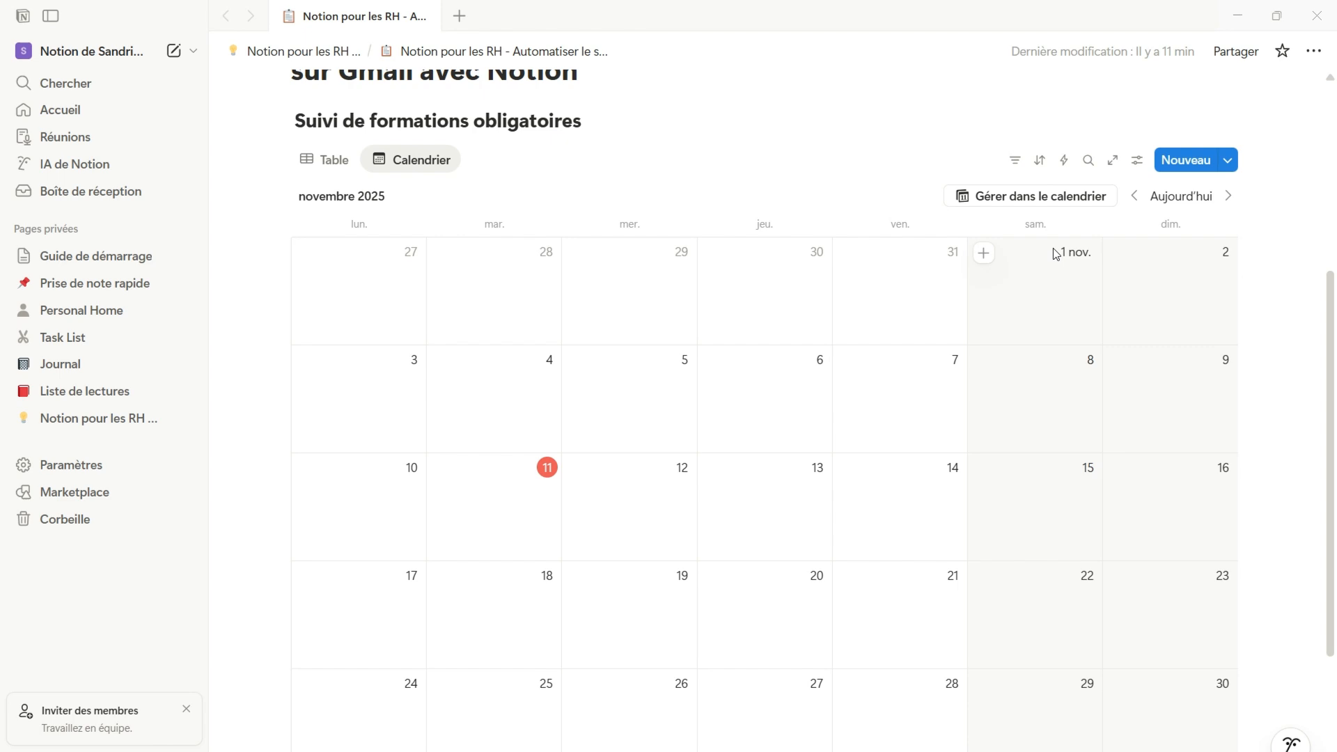
# Set the calendar view to display by Date de recyclage and turn off the weekend display
pyautogui.click(1137, 160)
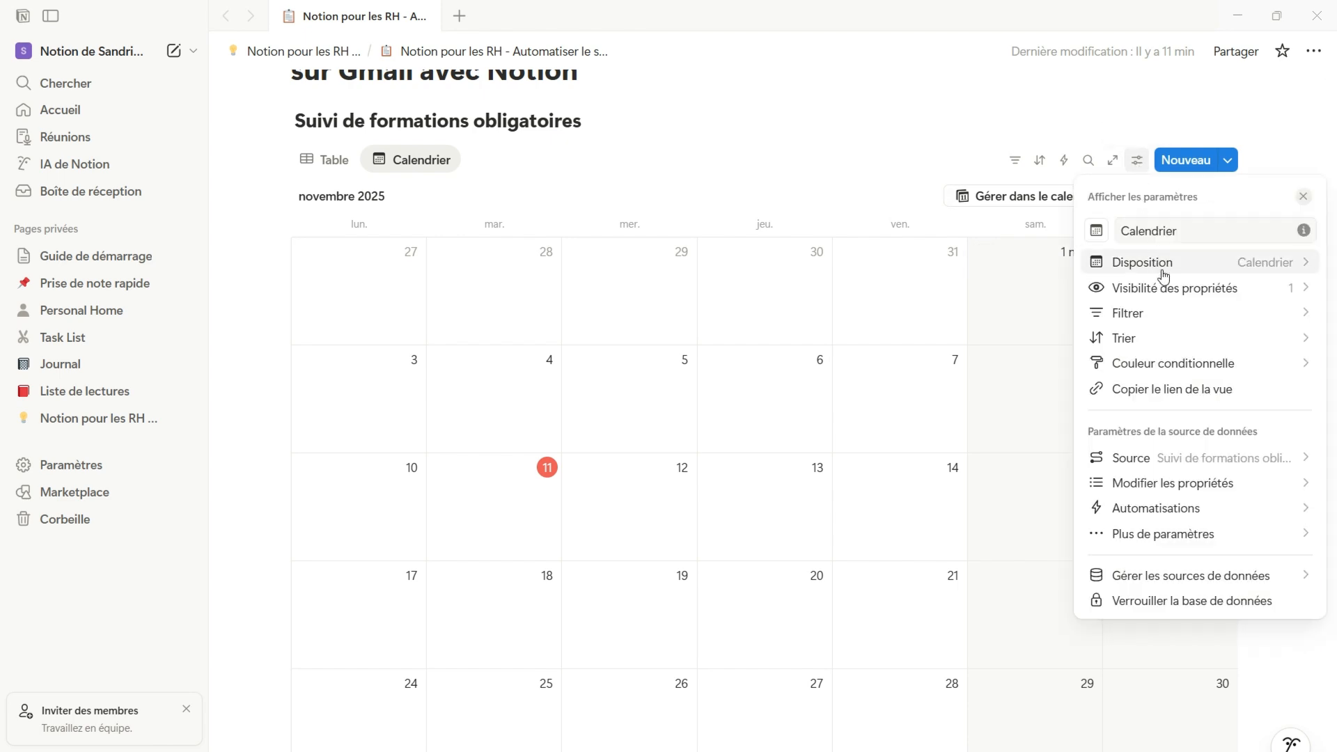
pyautogui.click(1225, 265)
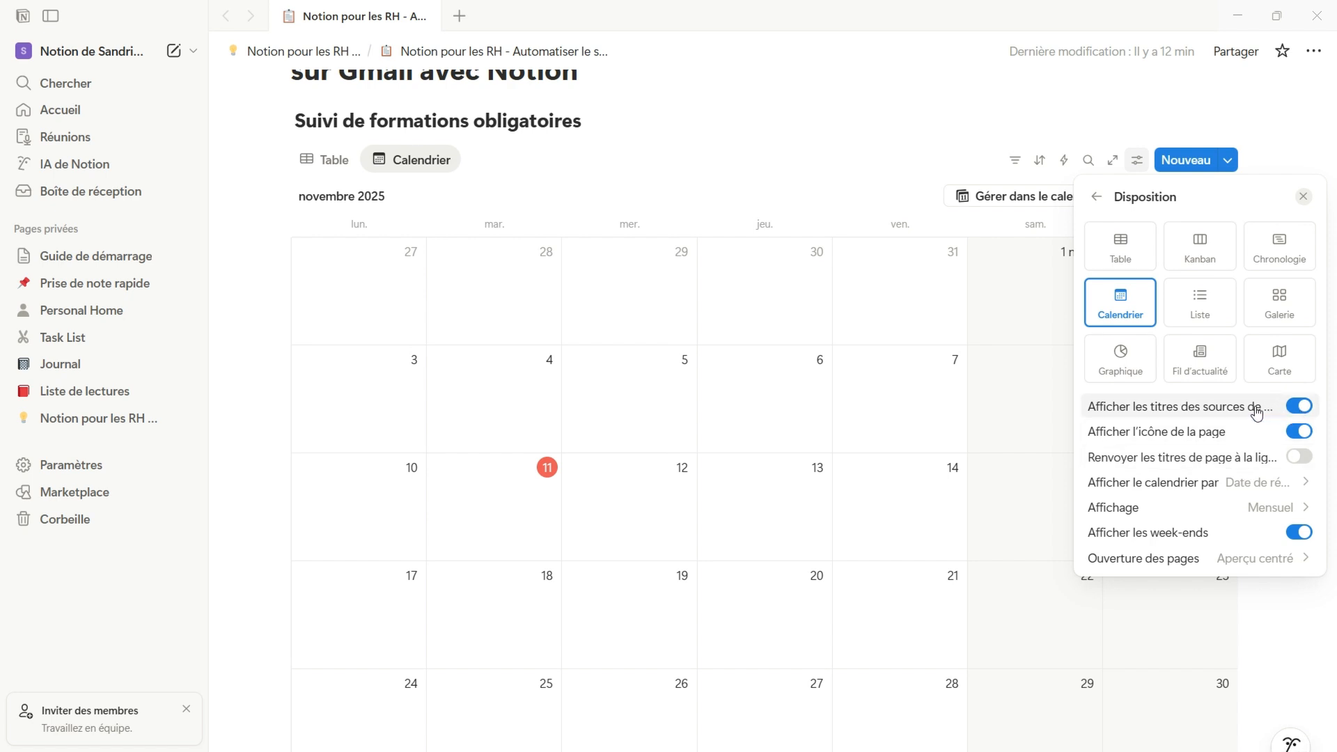
pyautogui.click(1272, 483)
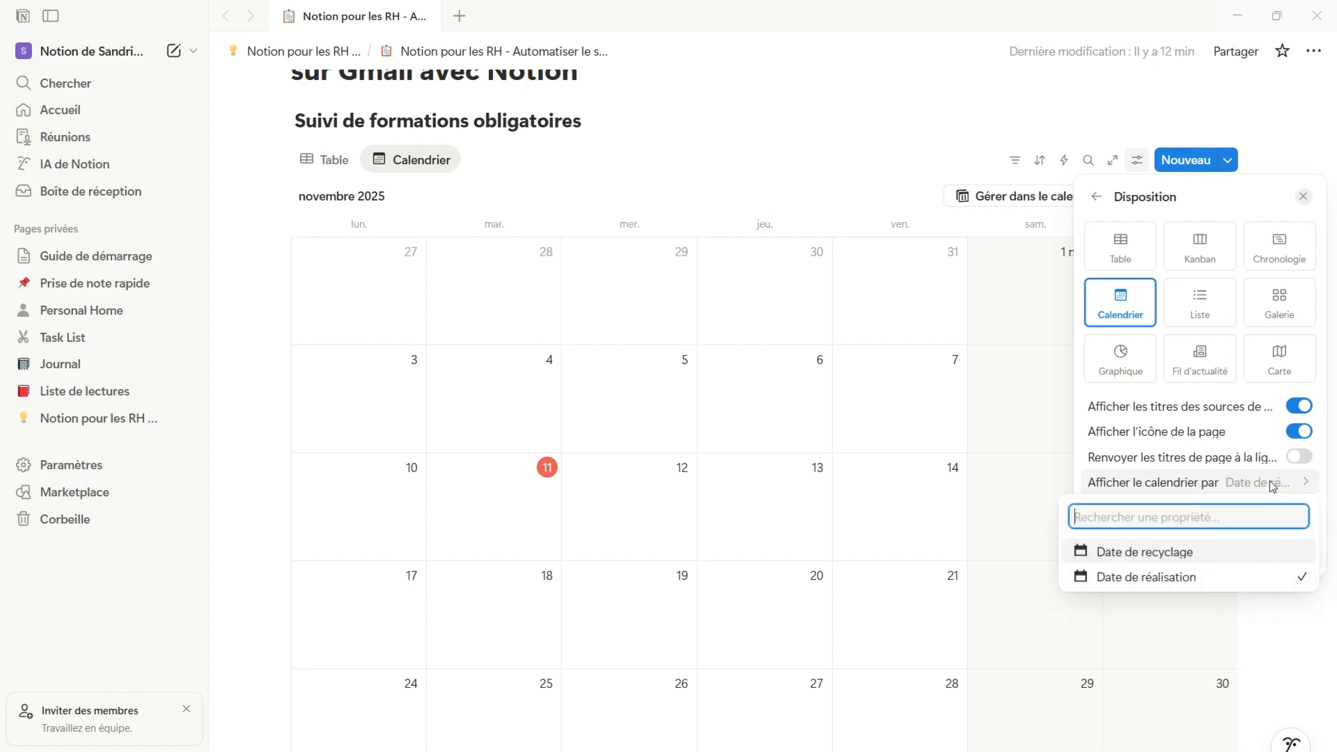
pyautogui.click(1244, 552)
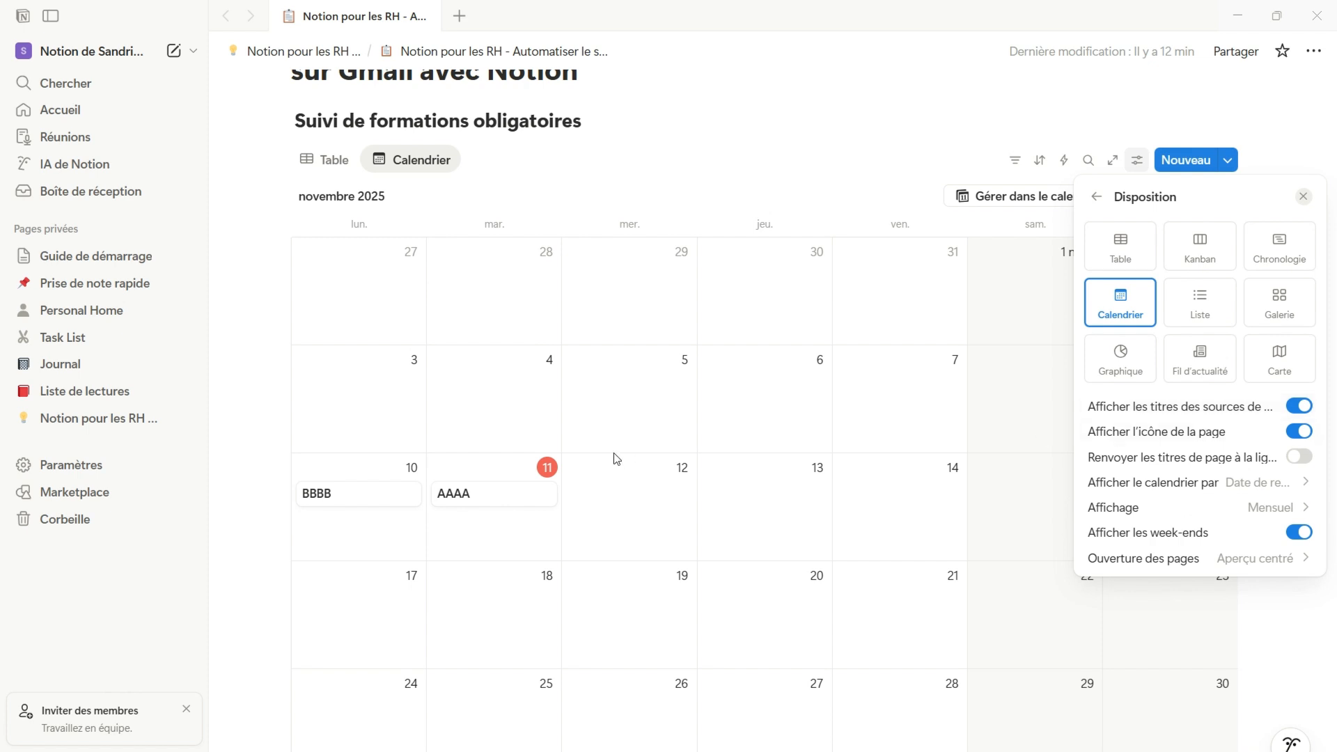
pyautogui.click(1299, 534)
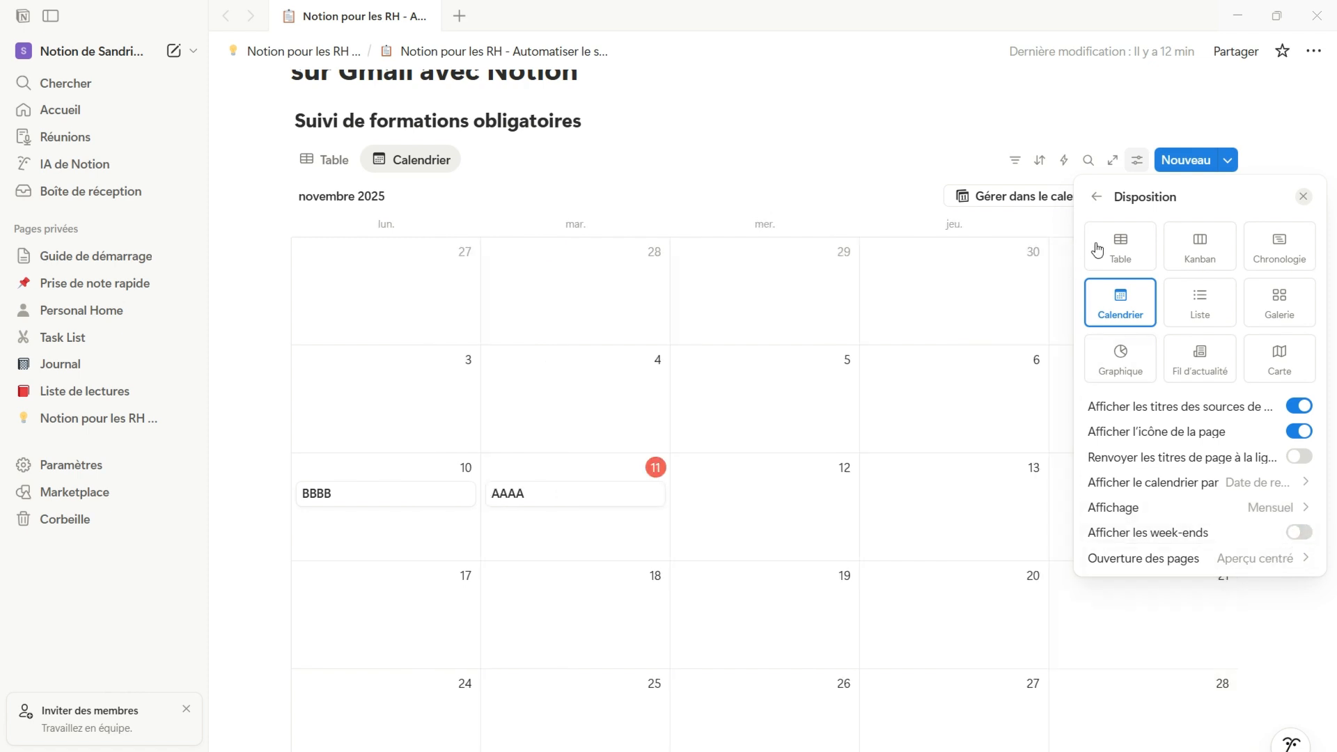
pyautogui.click(944, 164)
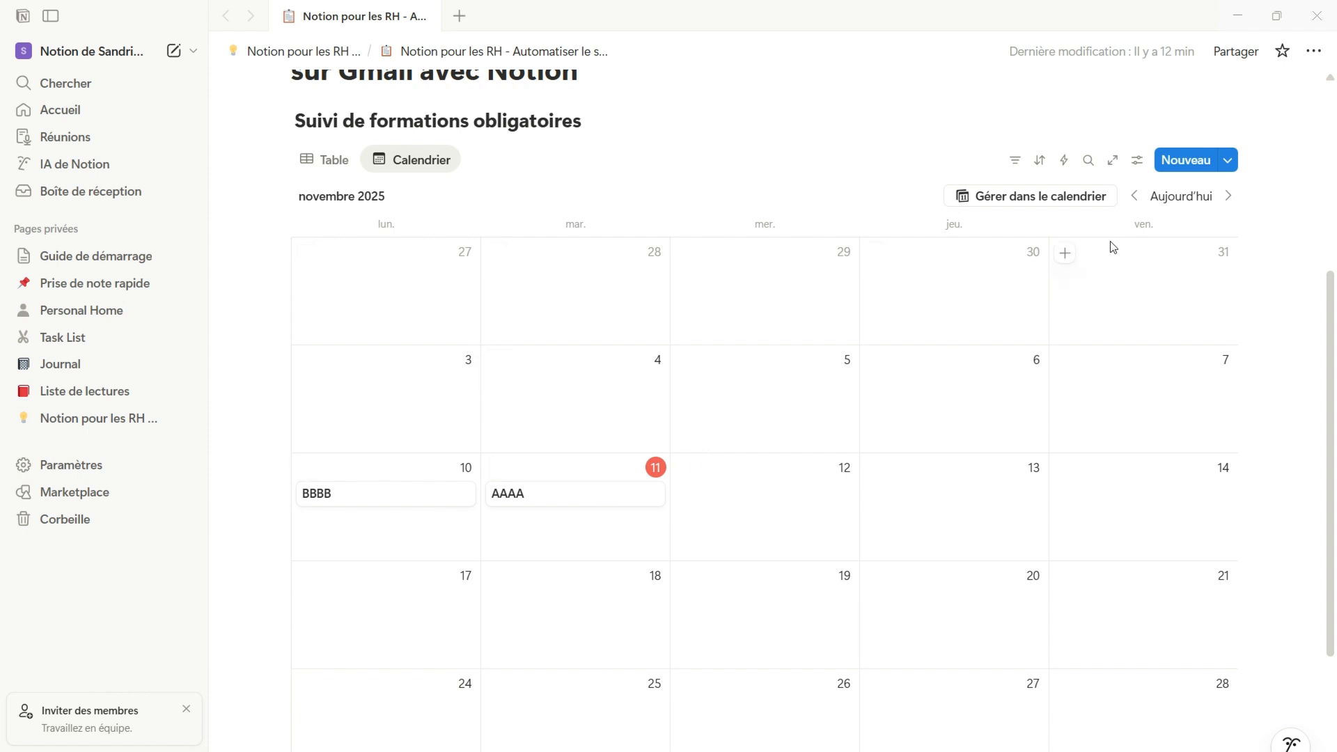
# Show the Formation, Date de réalisation and Date de recyclage properties on the calendar cards
pyautogui.click(1137, 163)
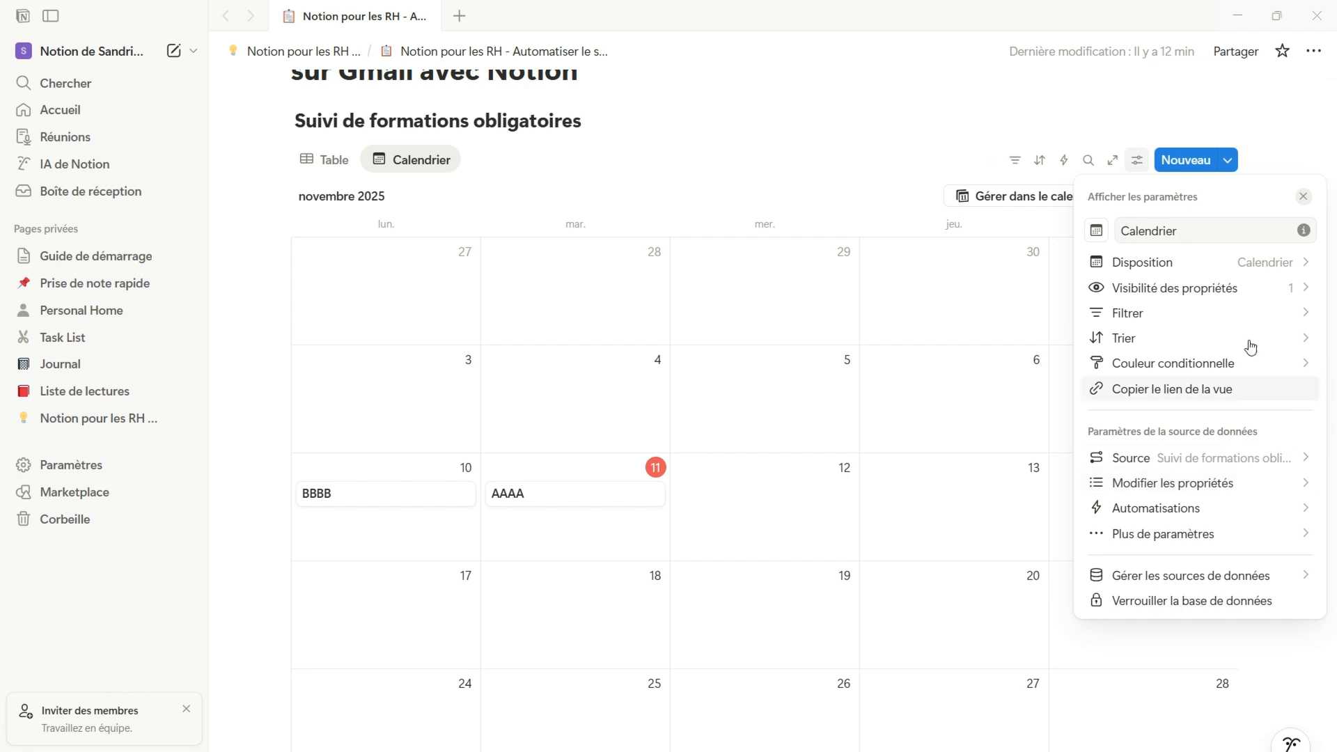
pyautogui.click(1255, 303)
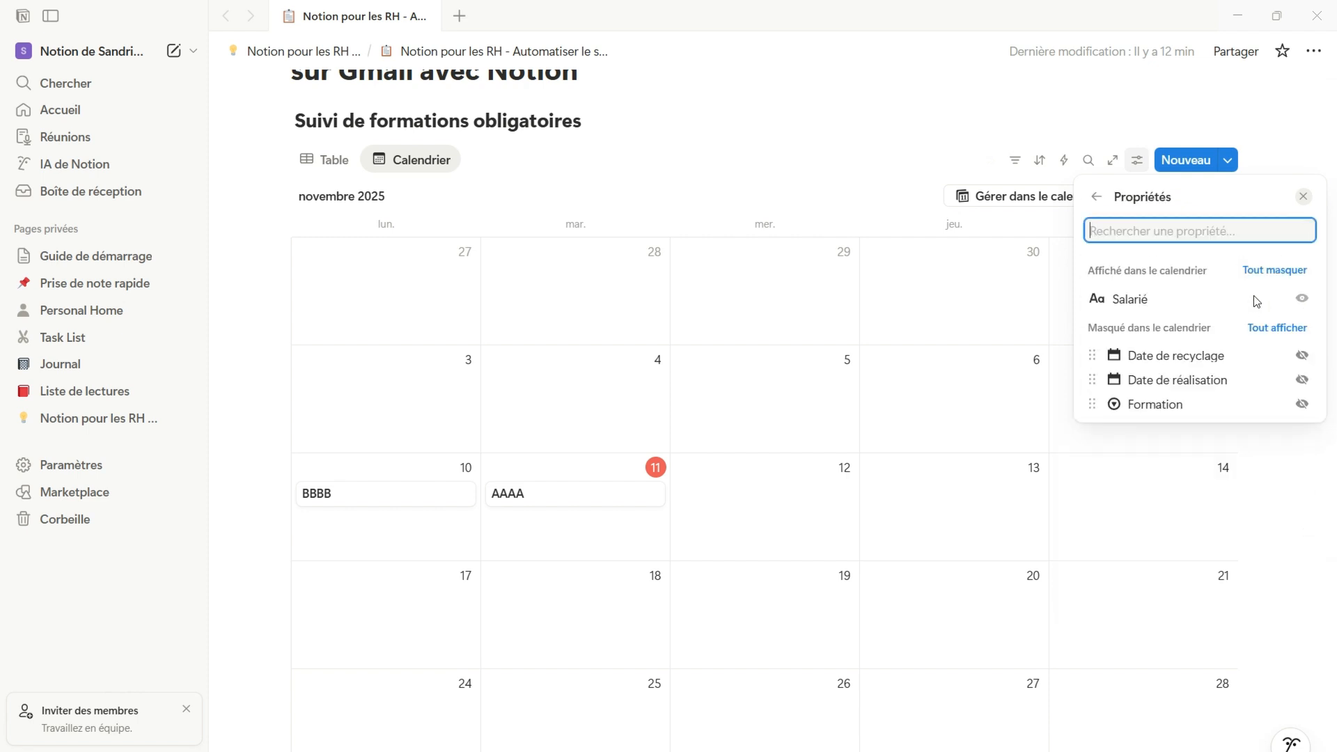
pyautogui.click(1302, 405)
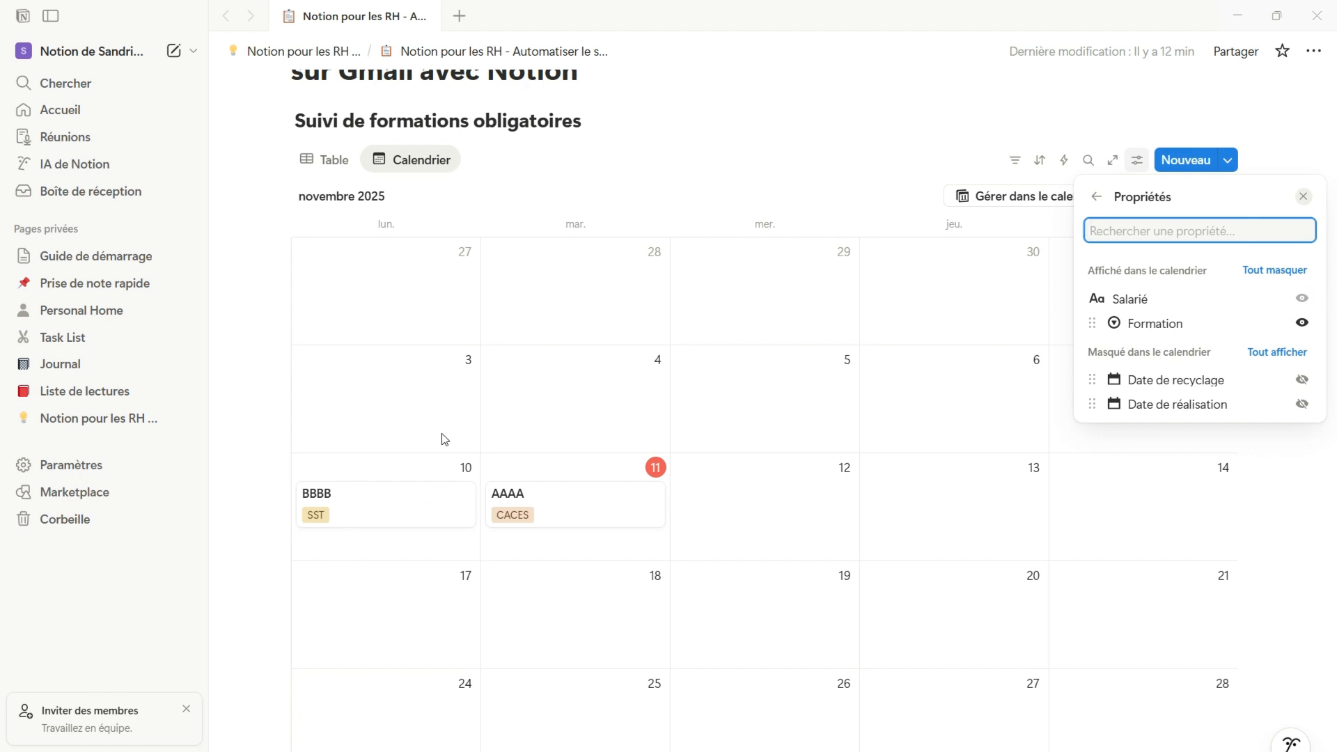
pyautogui.click(1302, 404)
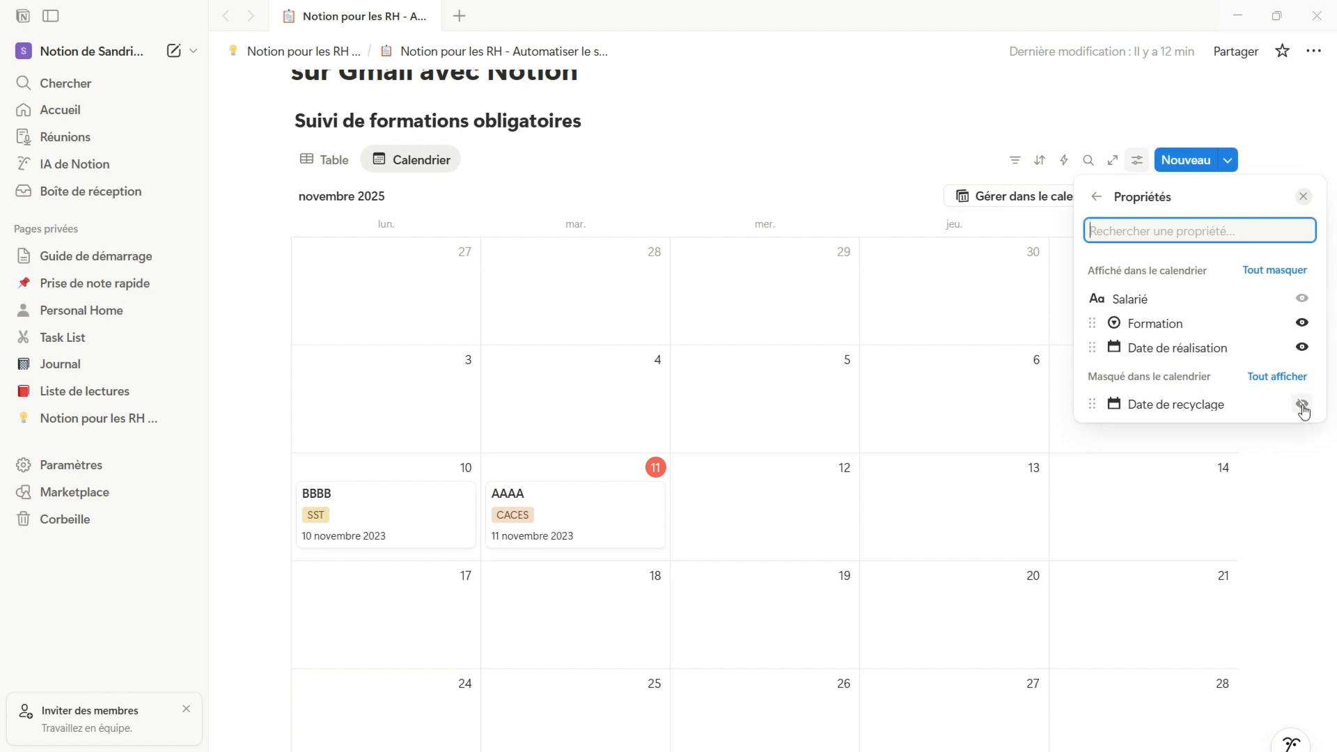
pyautogui.click(1302, 405)
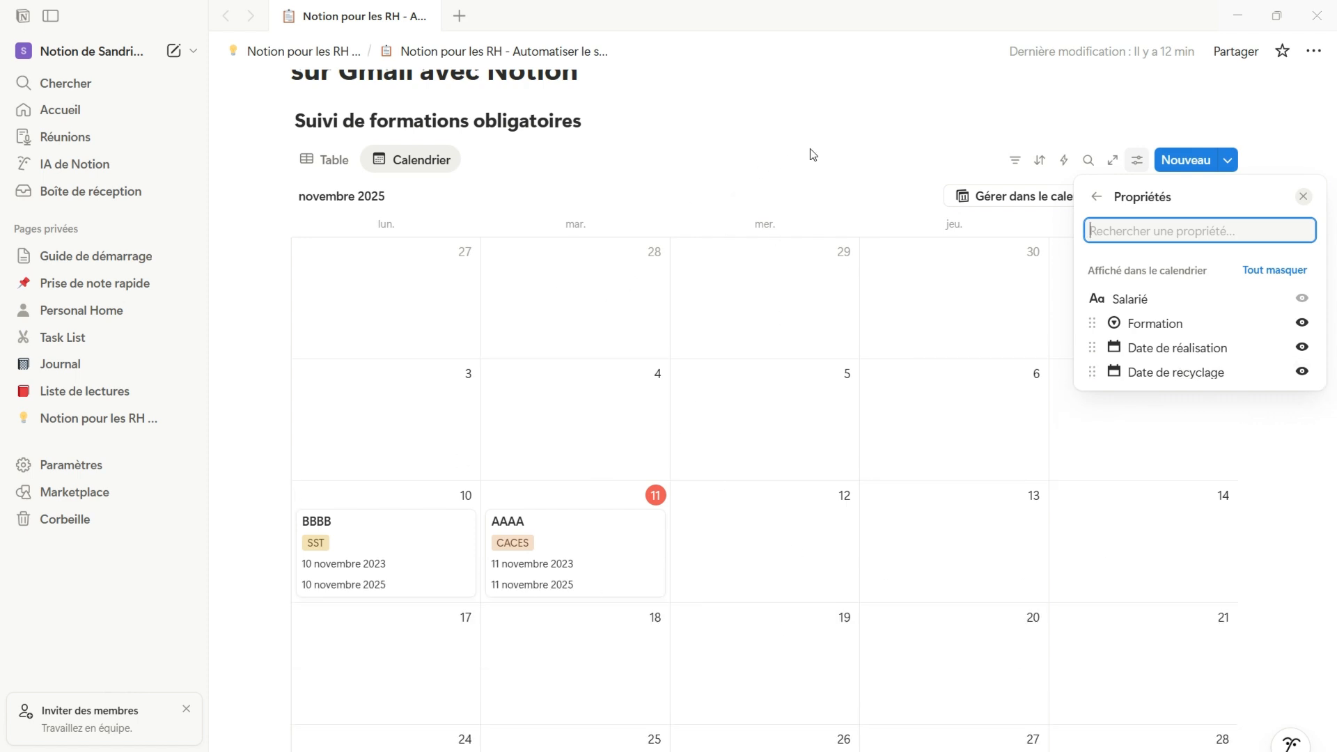
# Add a new conditional color rule based on the Date de recyclage property
pyautogui.click(1096, 197)
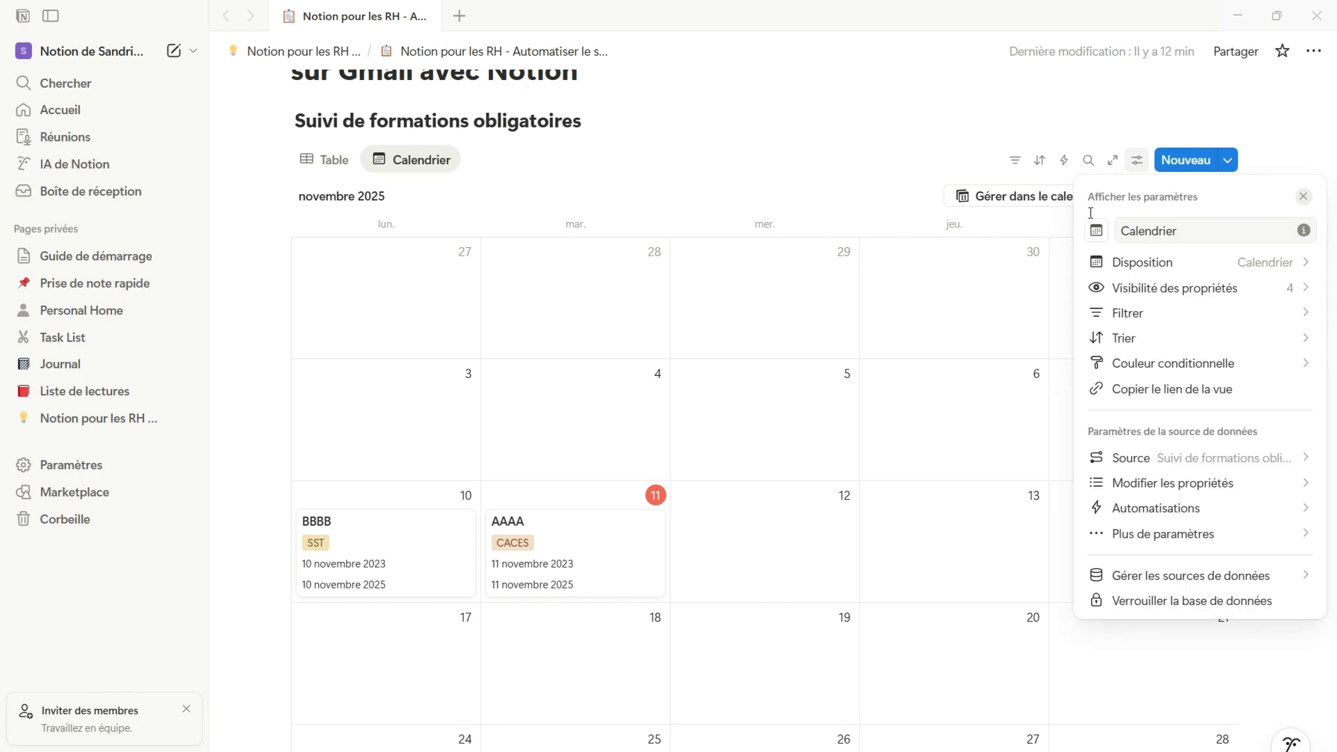
pyautogui.click(1233, 365)
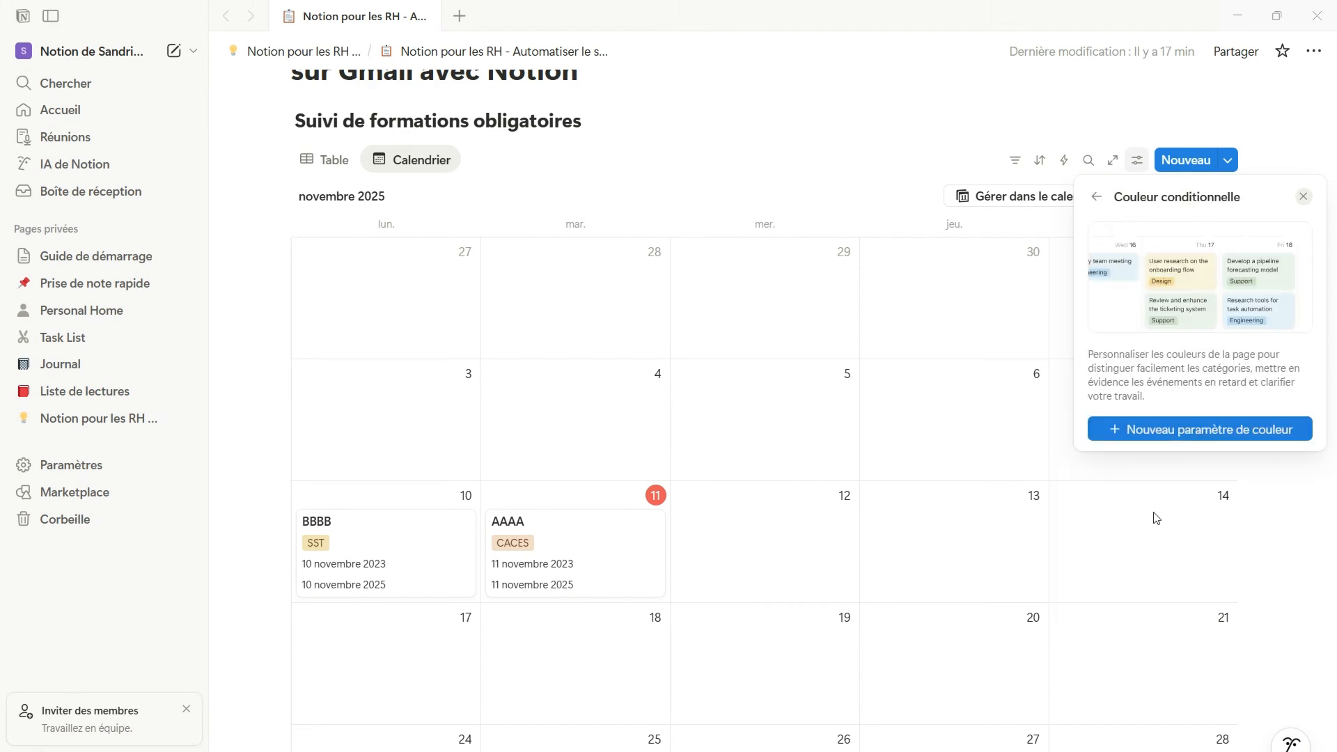
pyautogui.click(1212, 431)
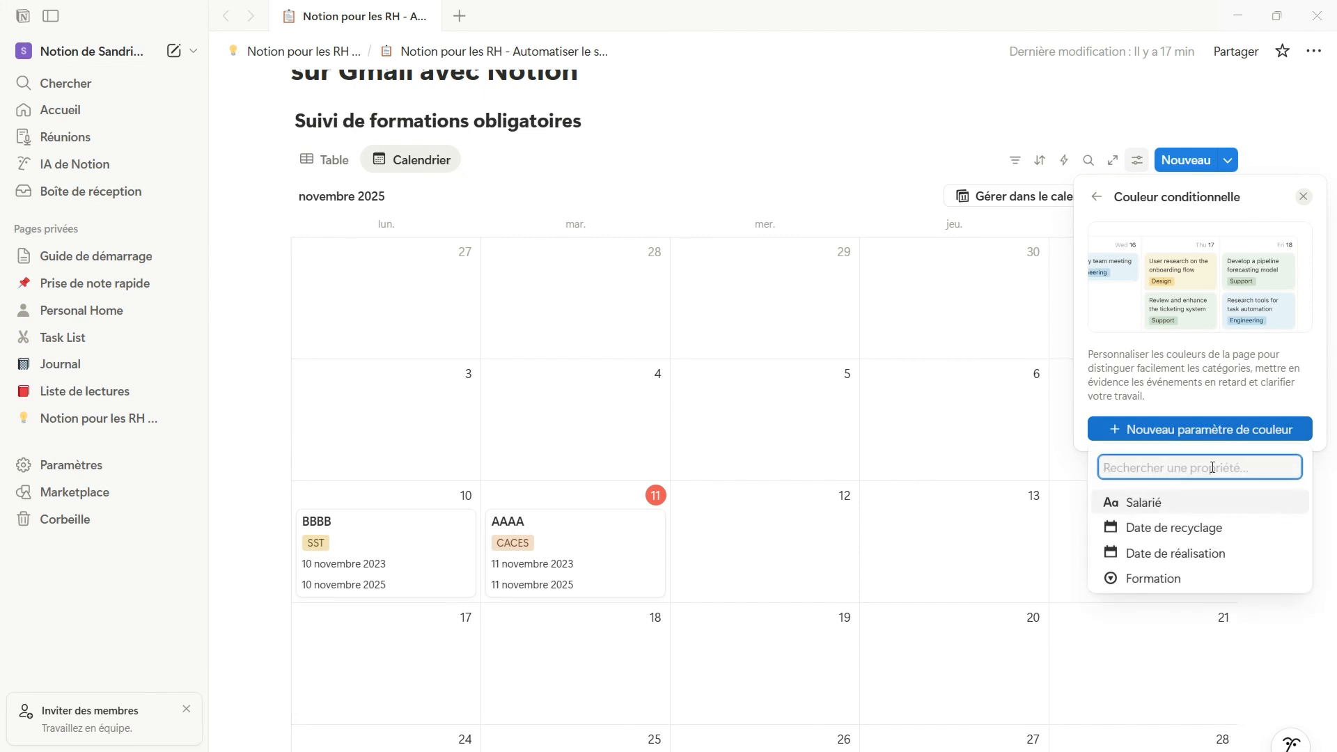
pyautogui.click(1158, 541)
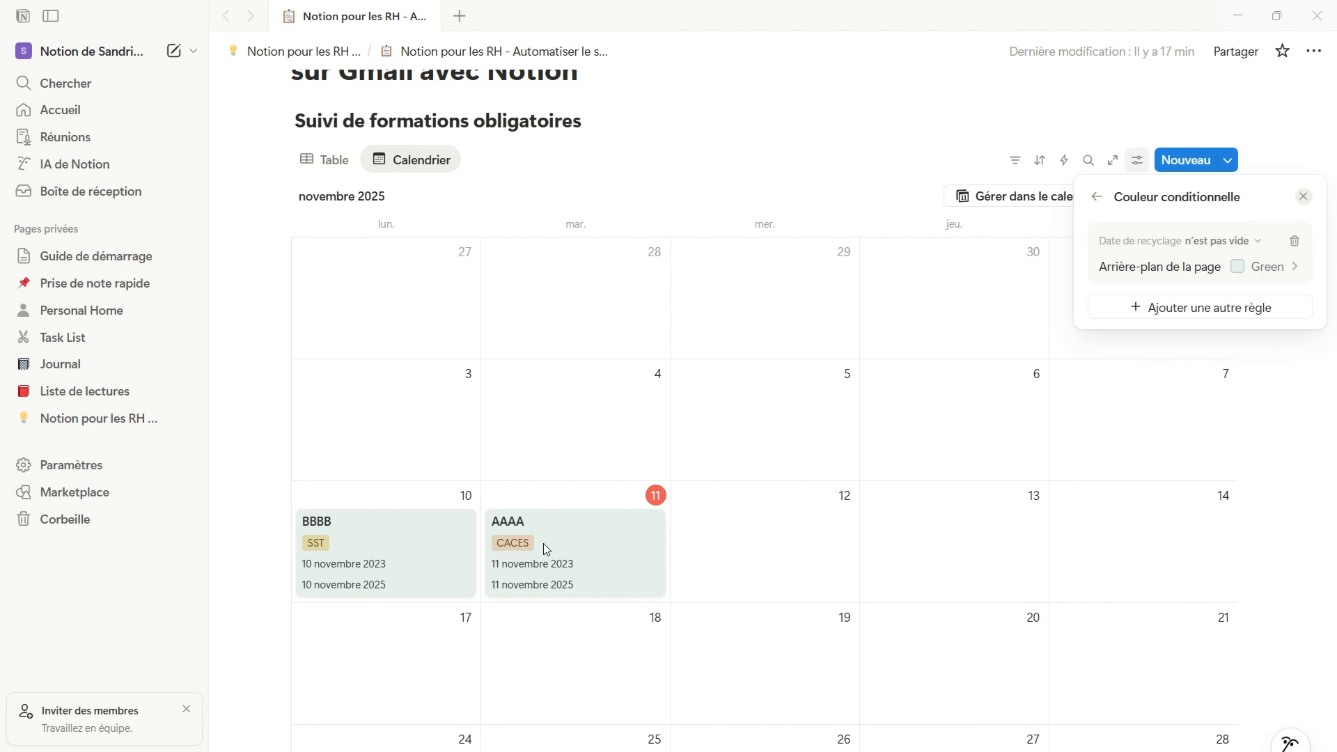
# Set the rule's condition to date relative to today, covering the next 1 week
pyautogui.click(1222, 240)
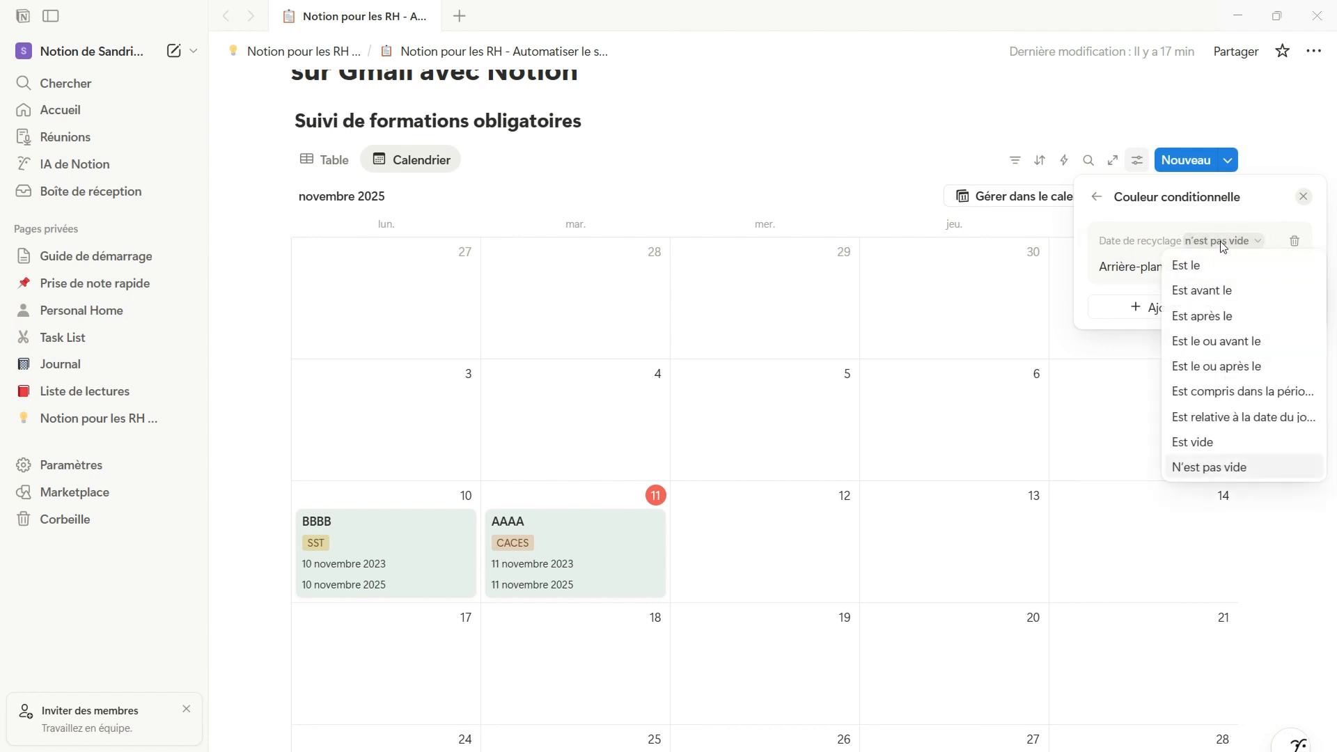
pyautogui.click(1274, 421)
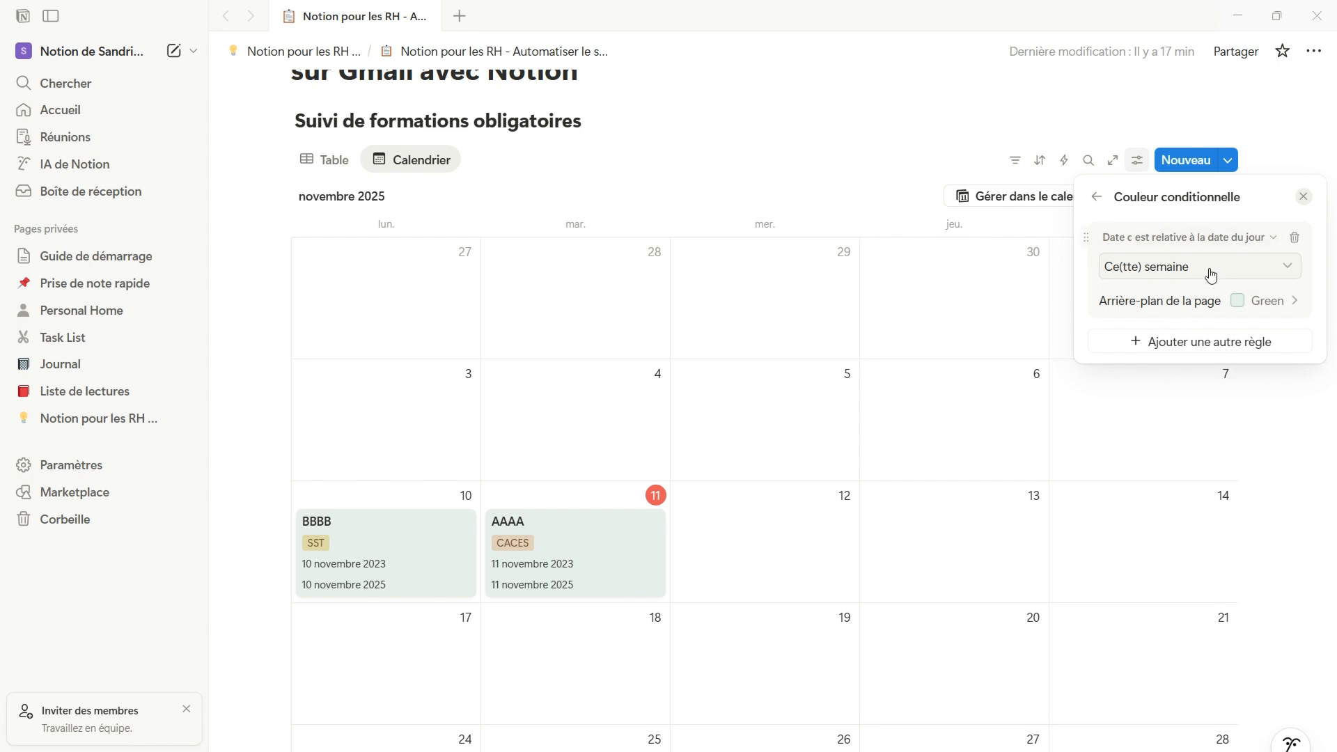
pyautogui.click(1281, 276)
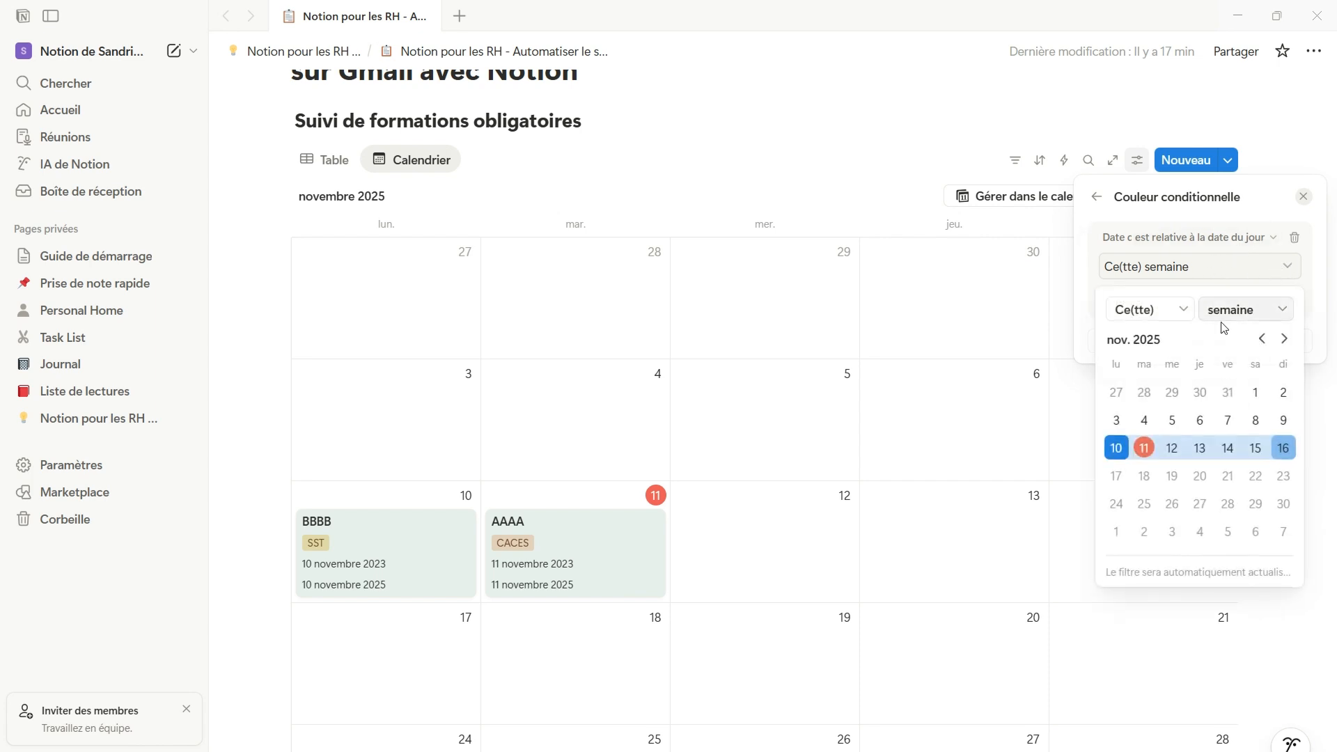
pyautogui.click(1182, 311)
pyautogui.click(1184, 362)
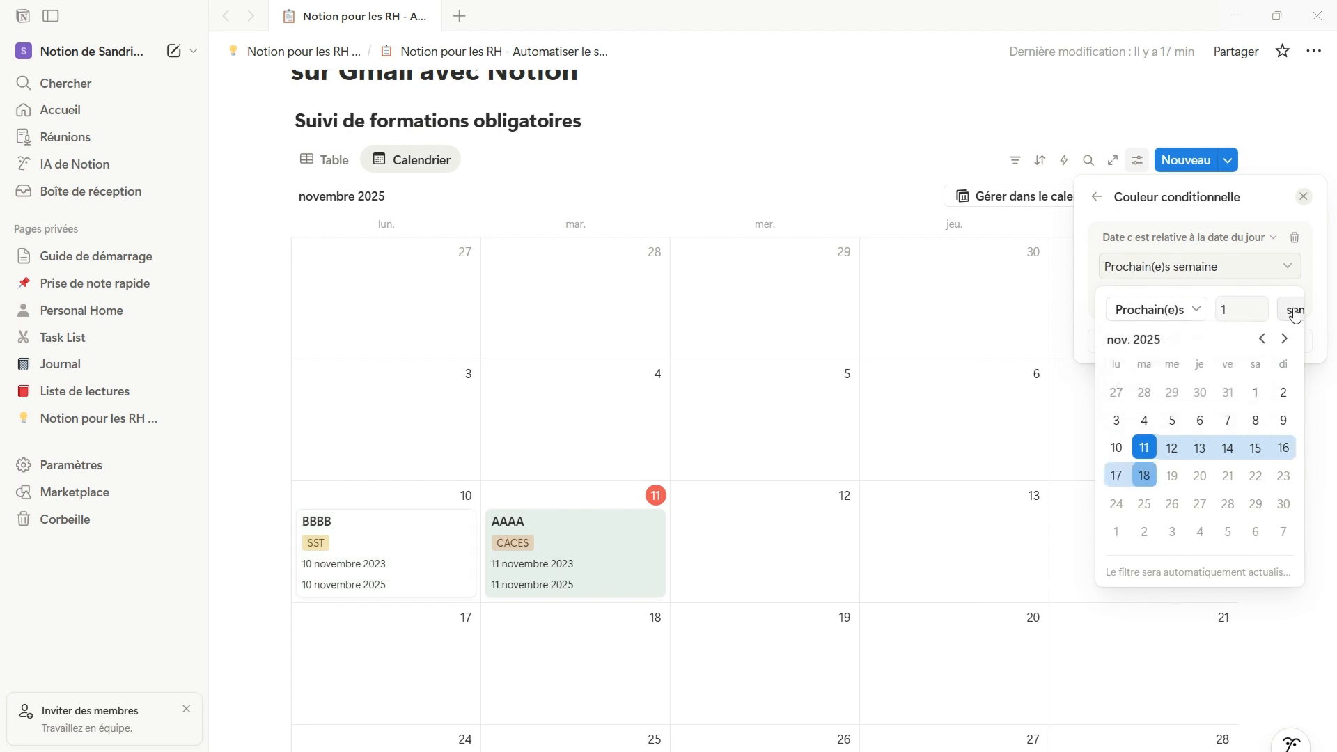
# Set the conditional color rule's page background to Orange
pyautogui.click(1231, 244)
pyautogui.click(1253, 302)
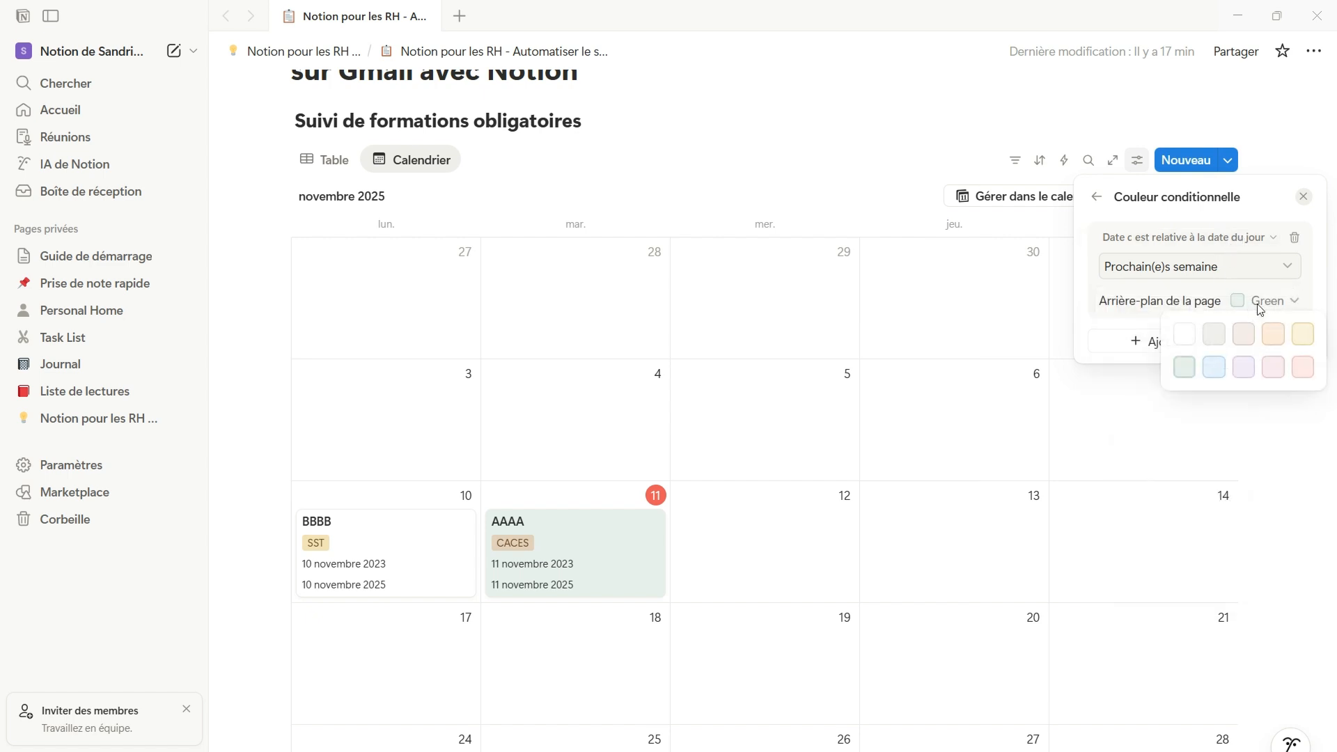
pyautogui.click(1272, 335)
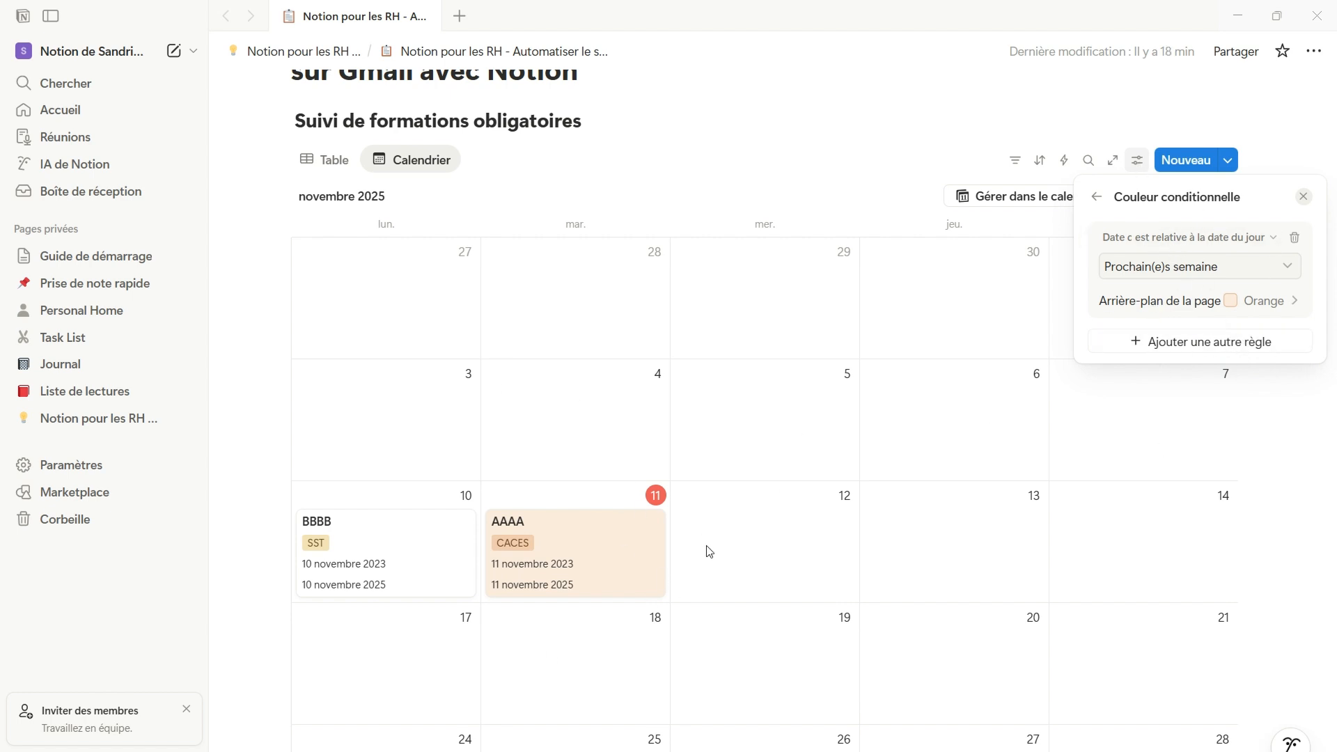
# Move the BBBB training card to Friday 14 November on the calendar
pyautogui.moveTo(348, 580); pyautogui.dragTo(1138, 578)
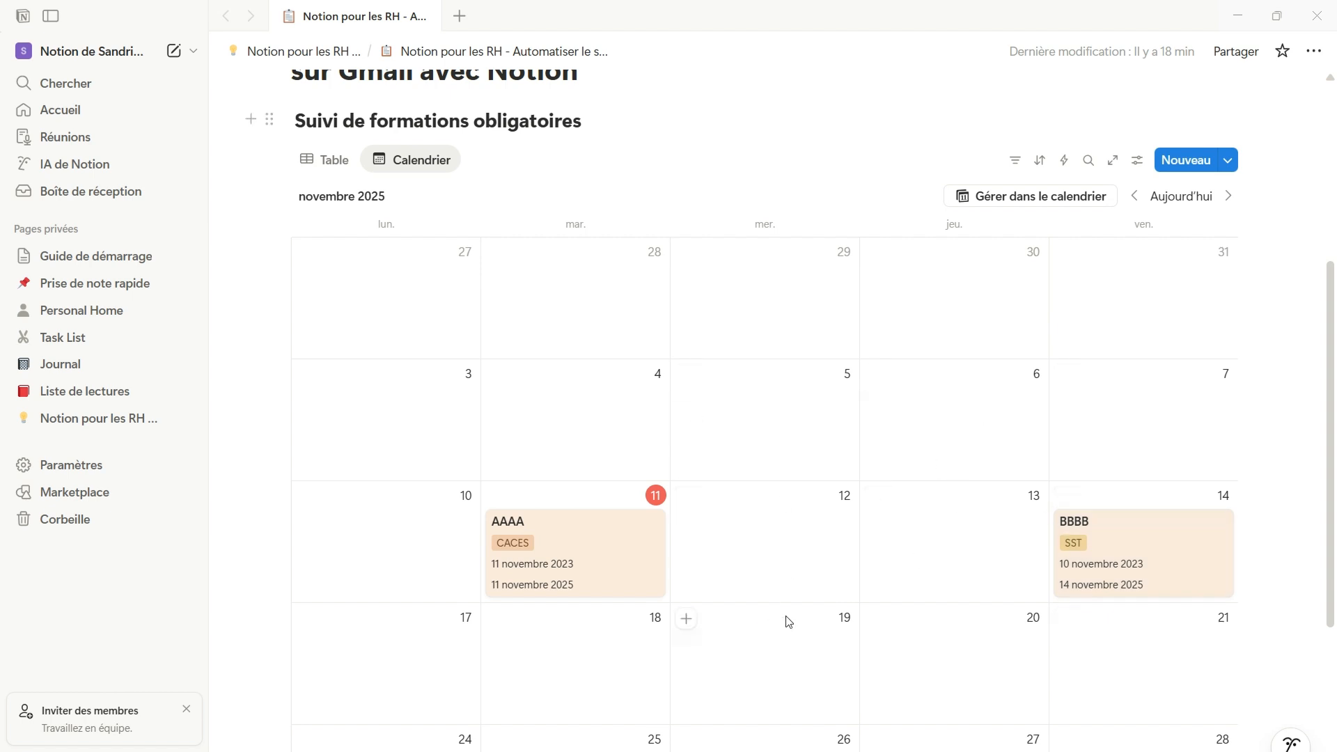
pyautogui.scroll(-3, 865, 549)
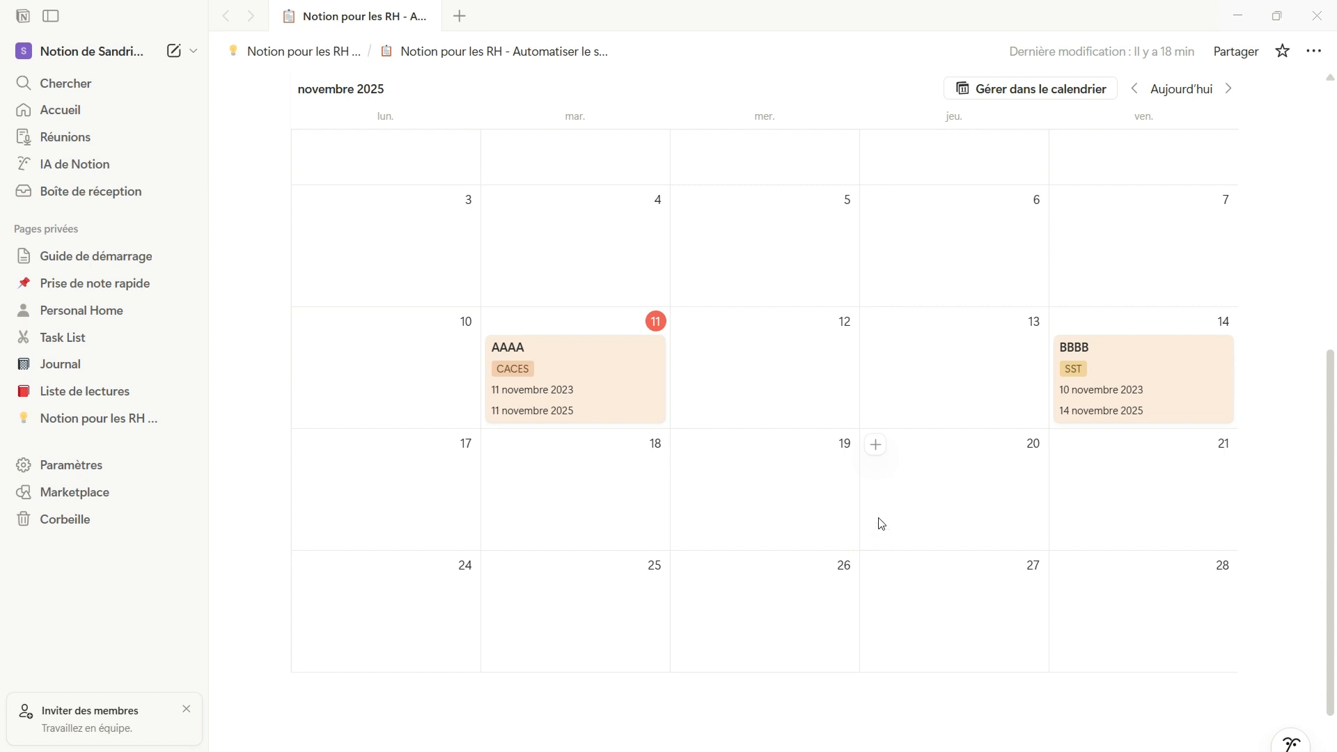
pyautogui.scroll(3, 881, 523)
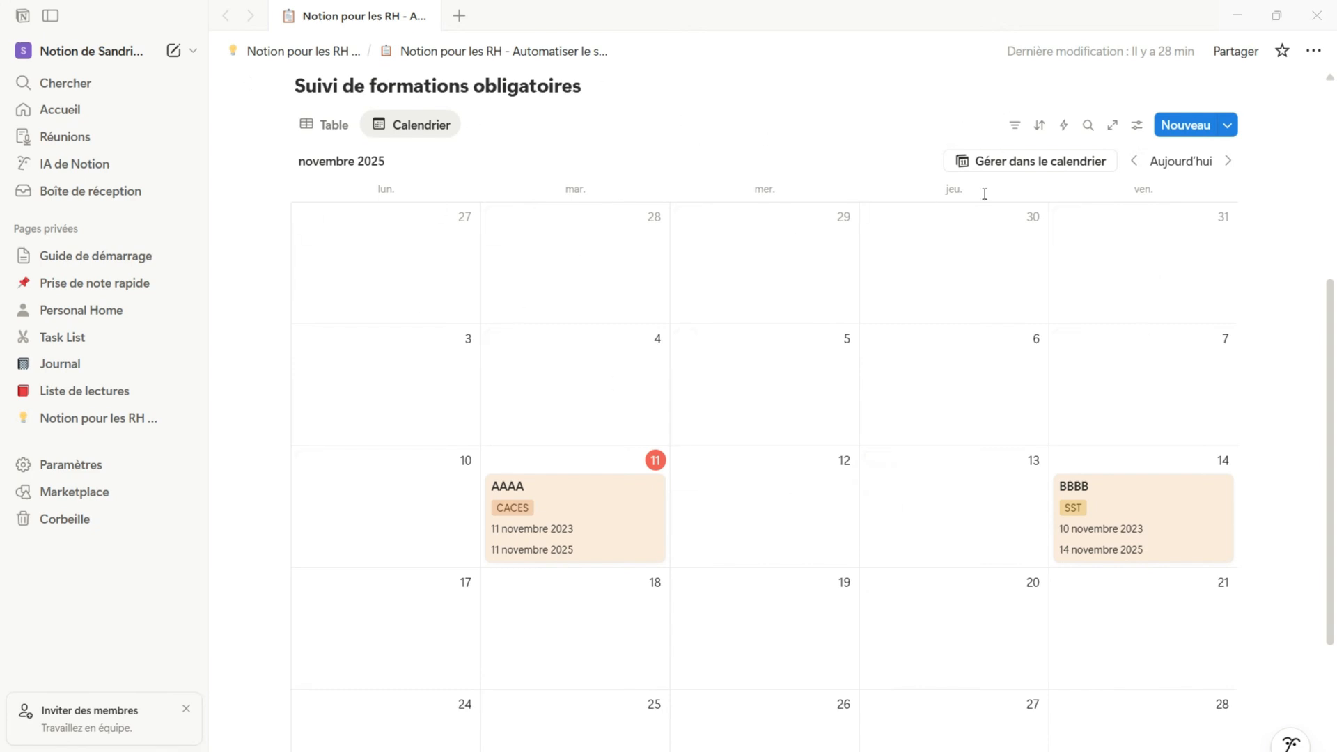
# Open the calendar in Notion Calendar and sign in with the Google account to connect it
pyautogui.click(1058, 164)
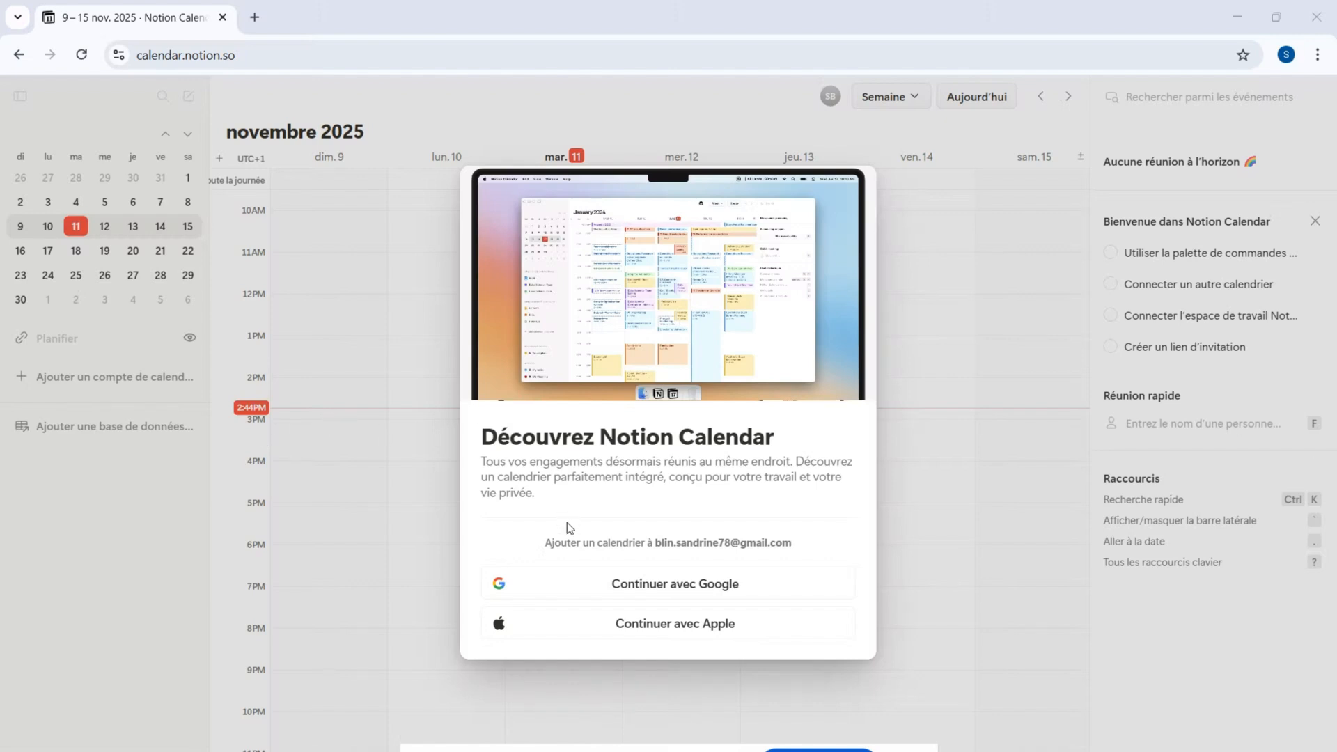
pyautogui.click(721, 589)
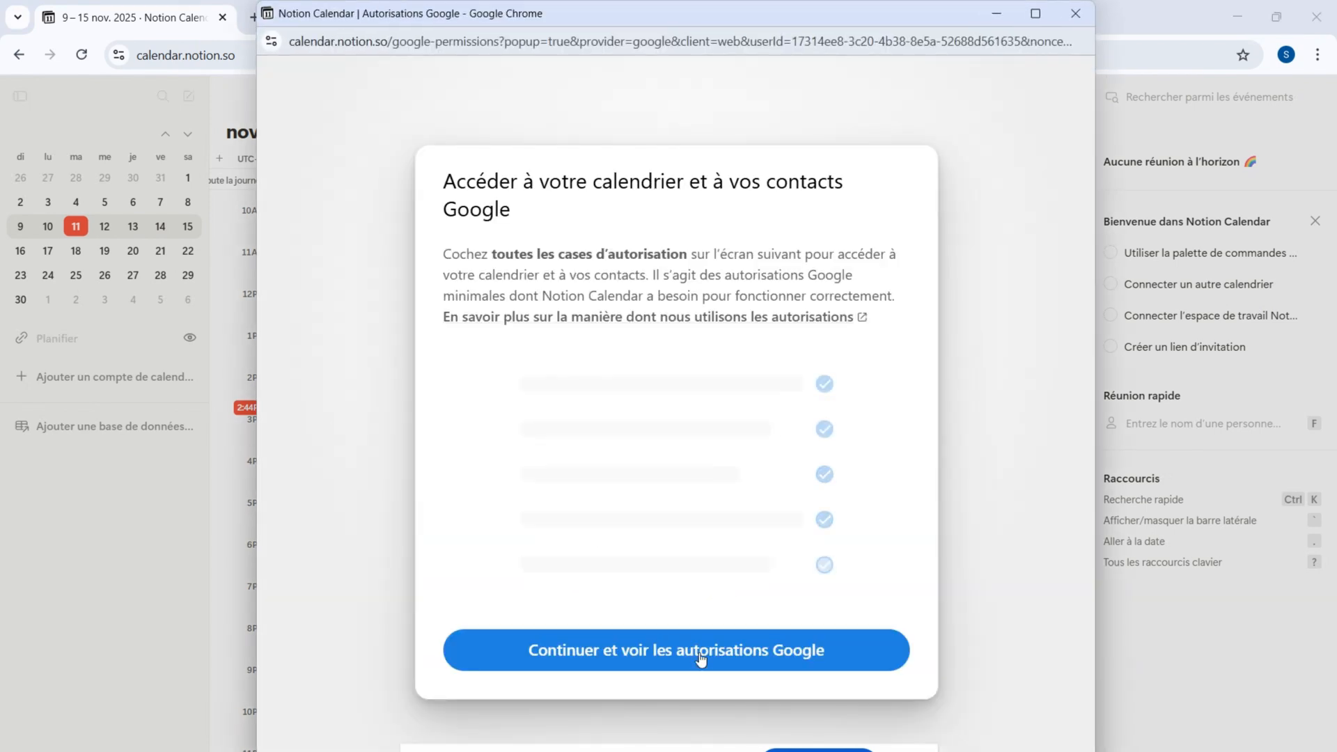
pyautogui.click(619, 667)
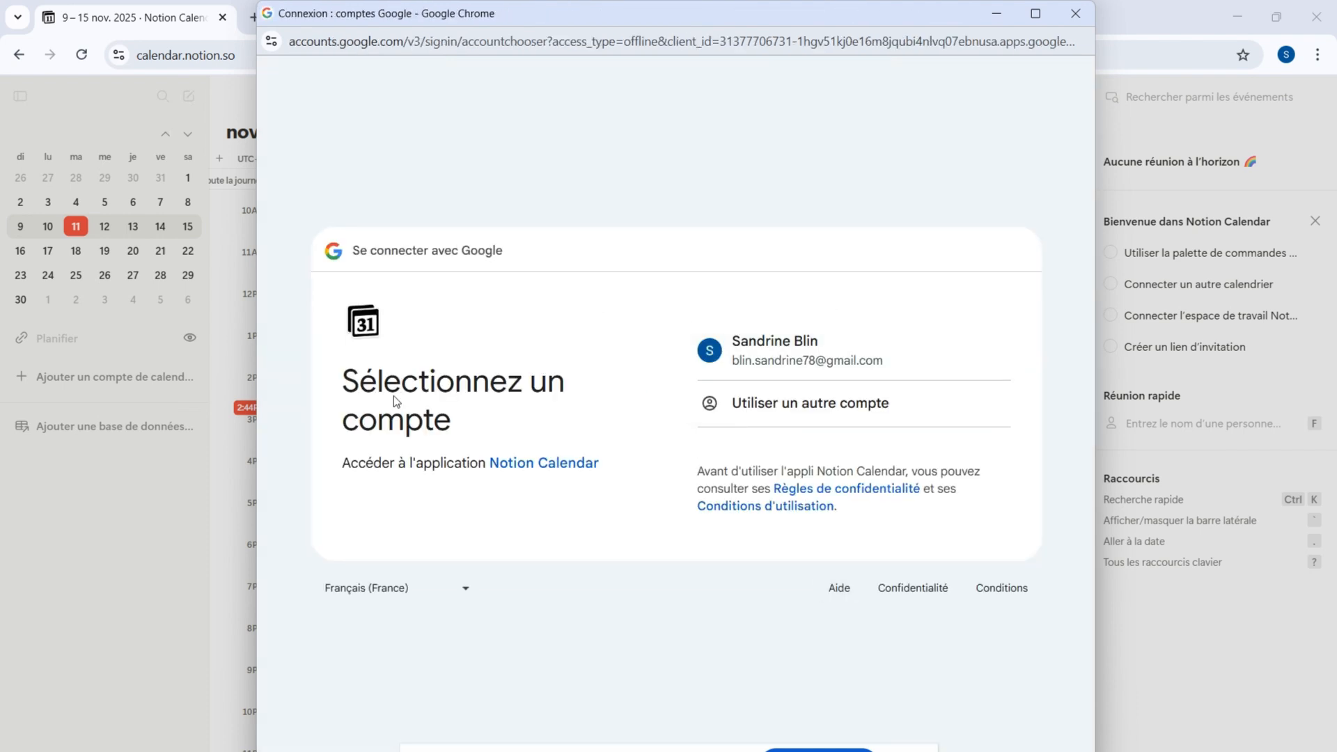
pyautogui.click(790, 362)
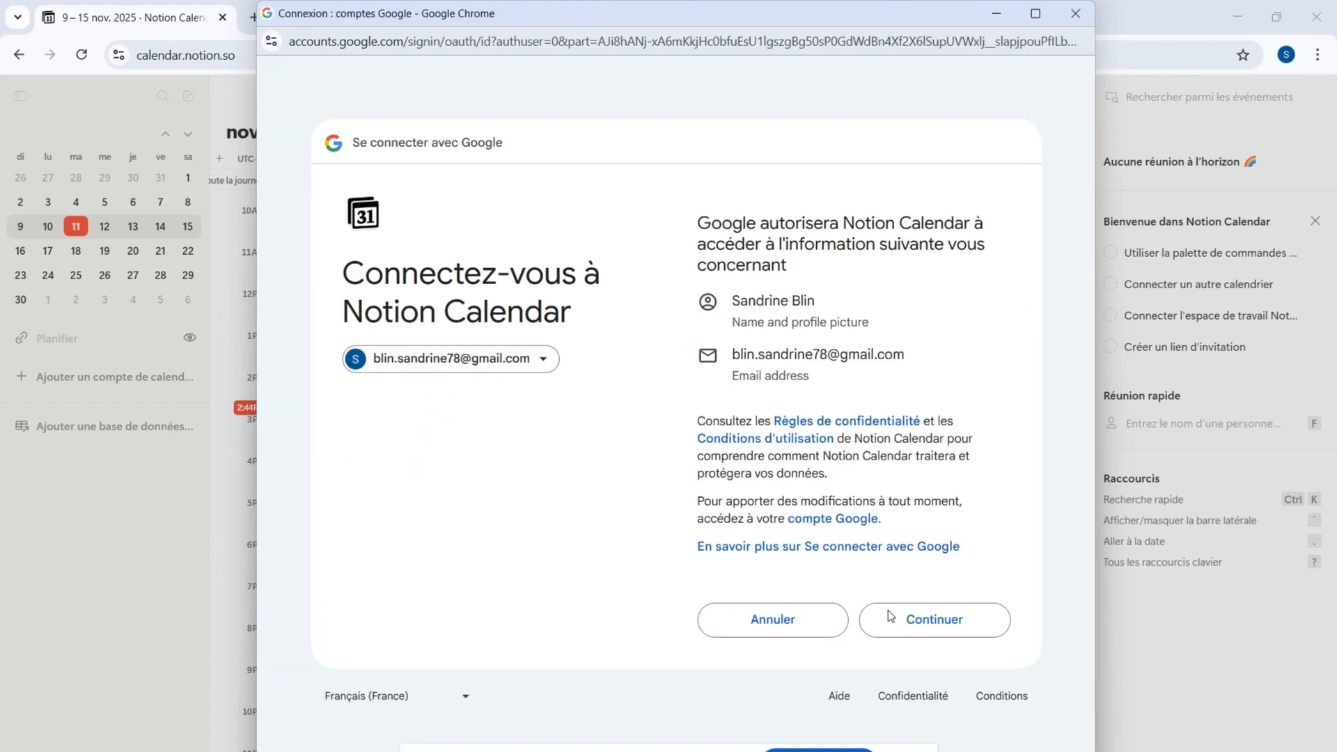
pyautogui.click(912, 625)
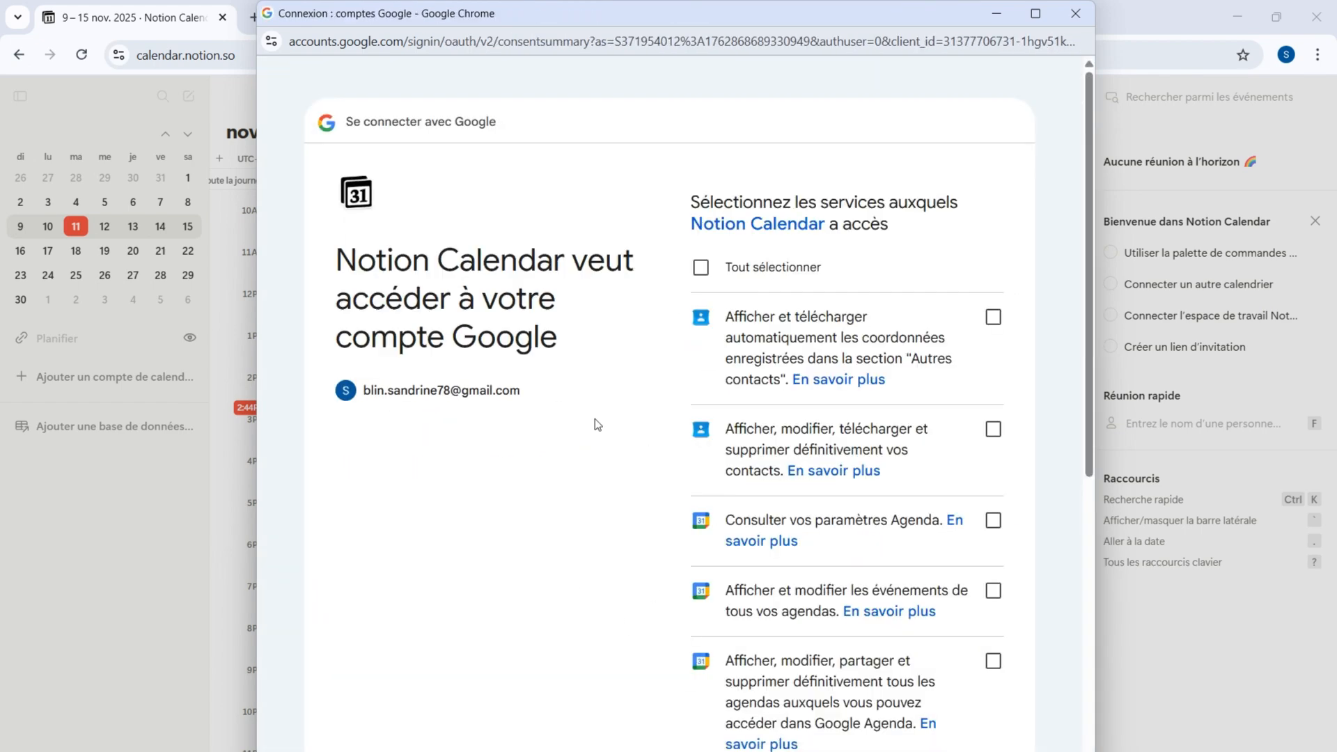
# Grant Notion Calendar all requested Google permissions and continue
pyautogui.scroll(-2, 580, 420)
pyautogui.scroll(2, 581, 420)
pyautogui.click(700, 267)
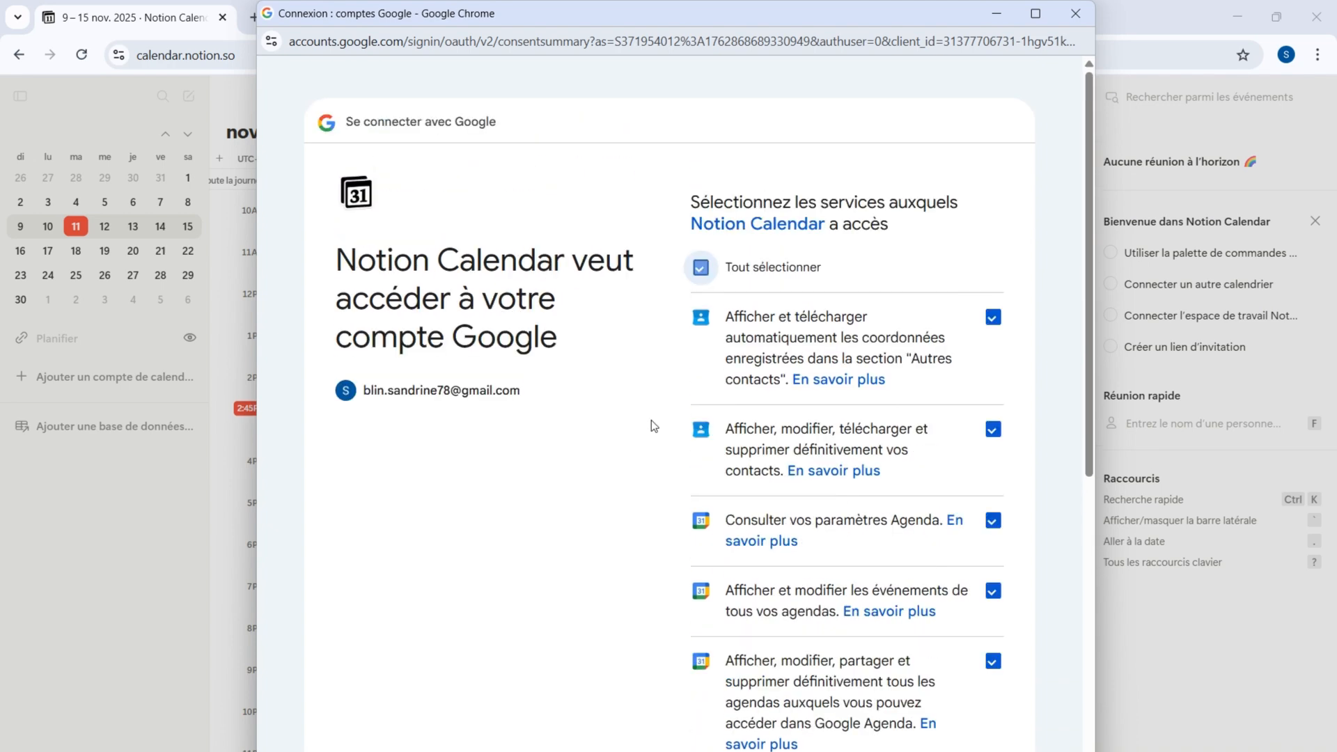
pyautogui.scroll(-8, 651, 480)
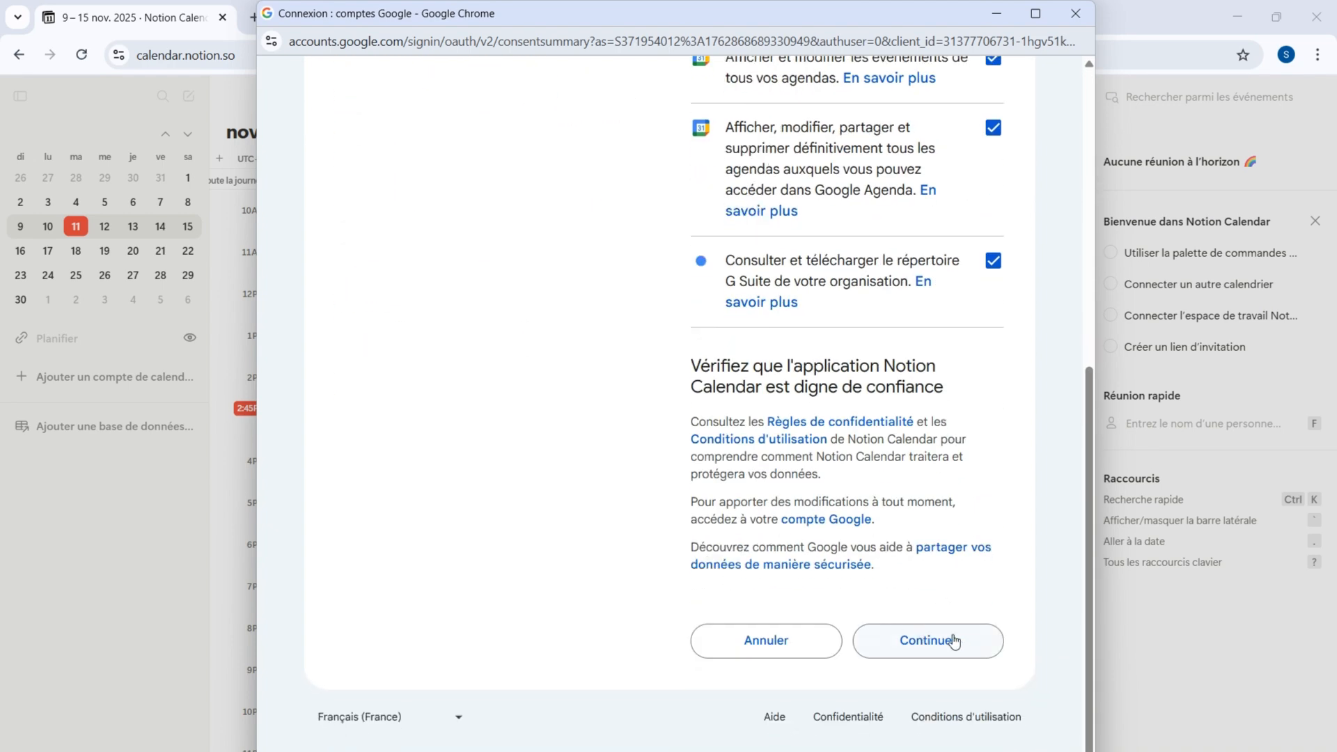
pyautogui.click(953, 640)
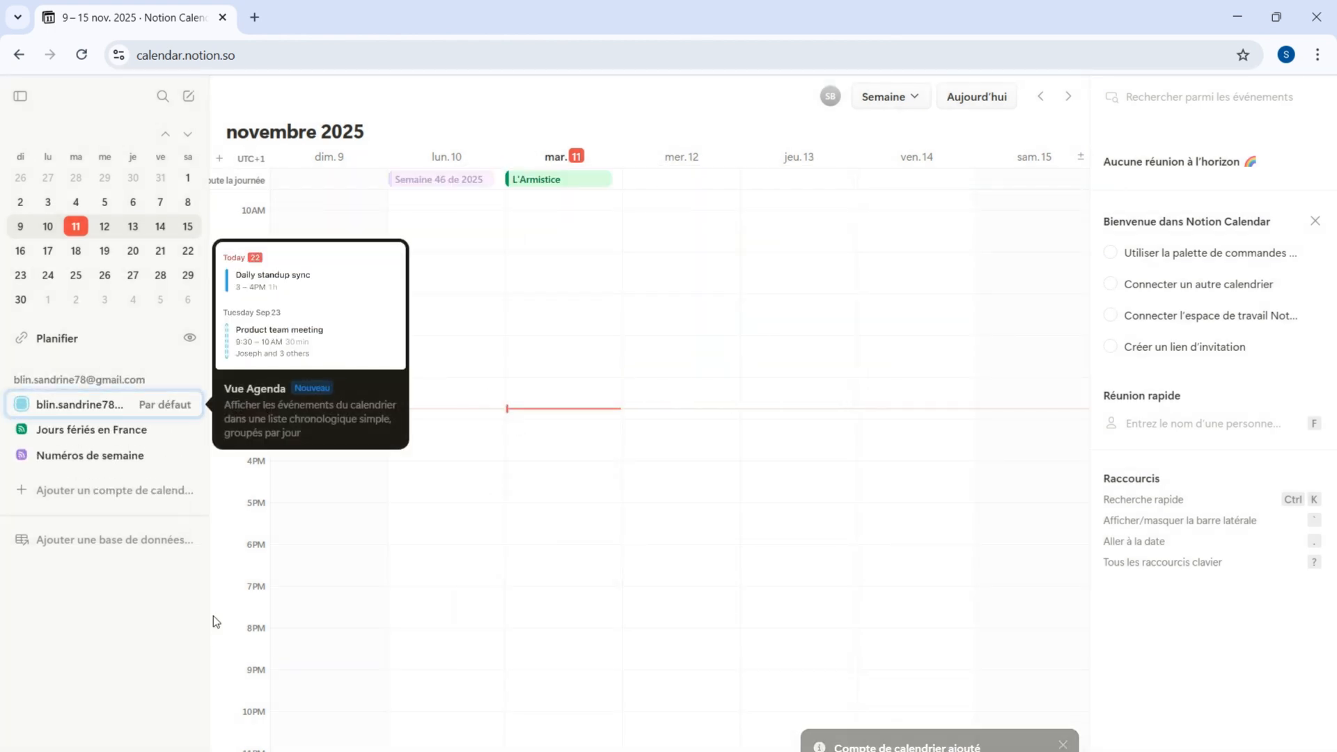
pyautogui.click(127, 642)
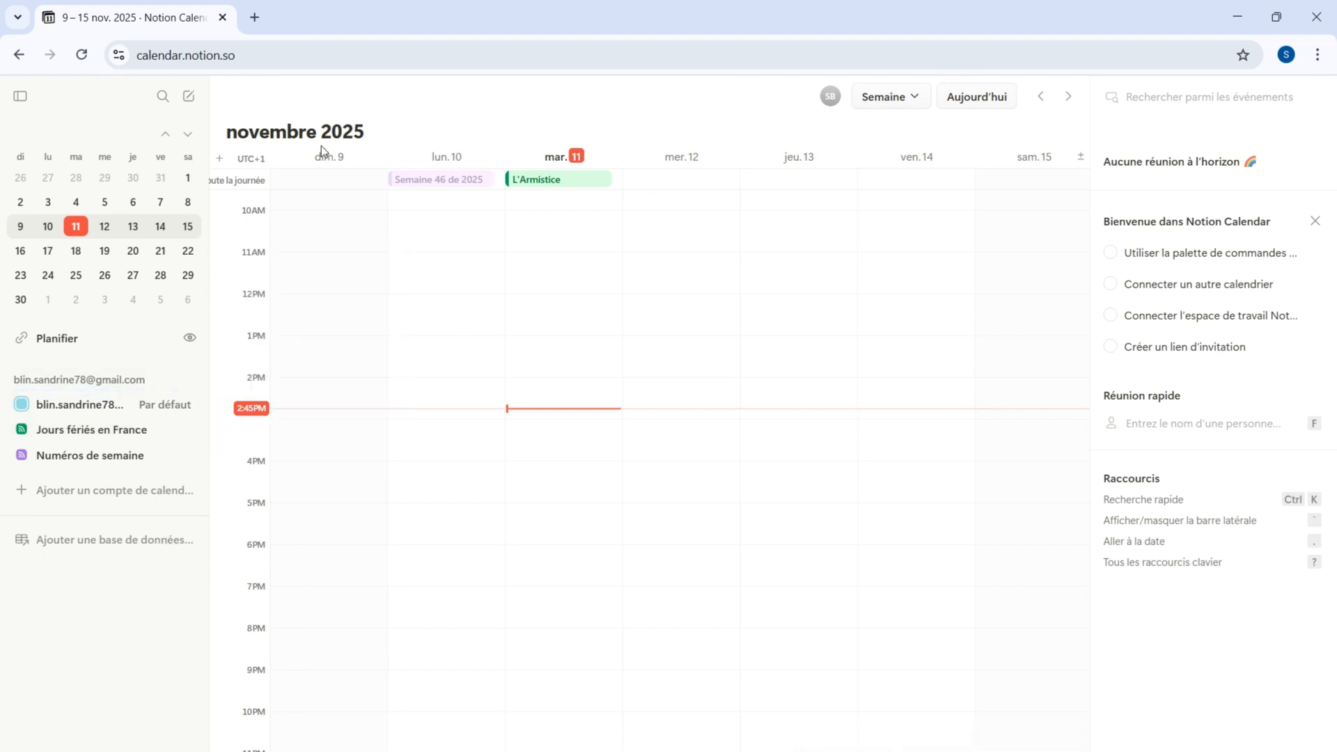
# Add the Suivi de formations obligatoires database's Calendrier view to Notion Calendar
pyautogui.scroll(5, 397, 457)
pyautogui.scroll(-5, 456, 318)
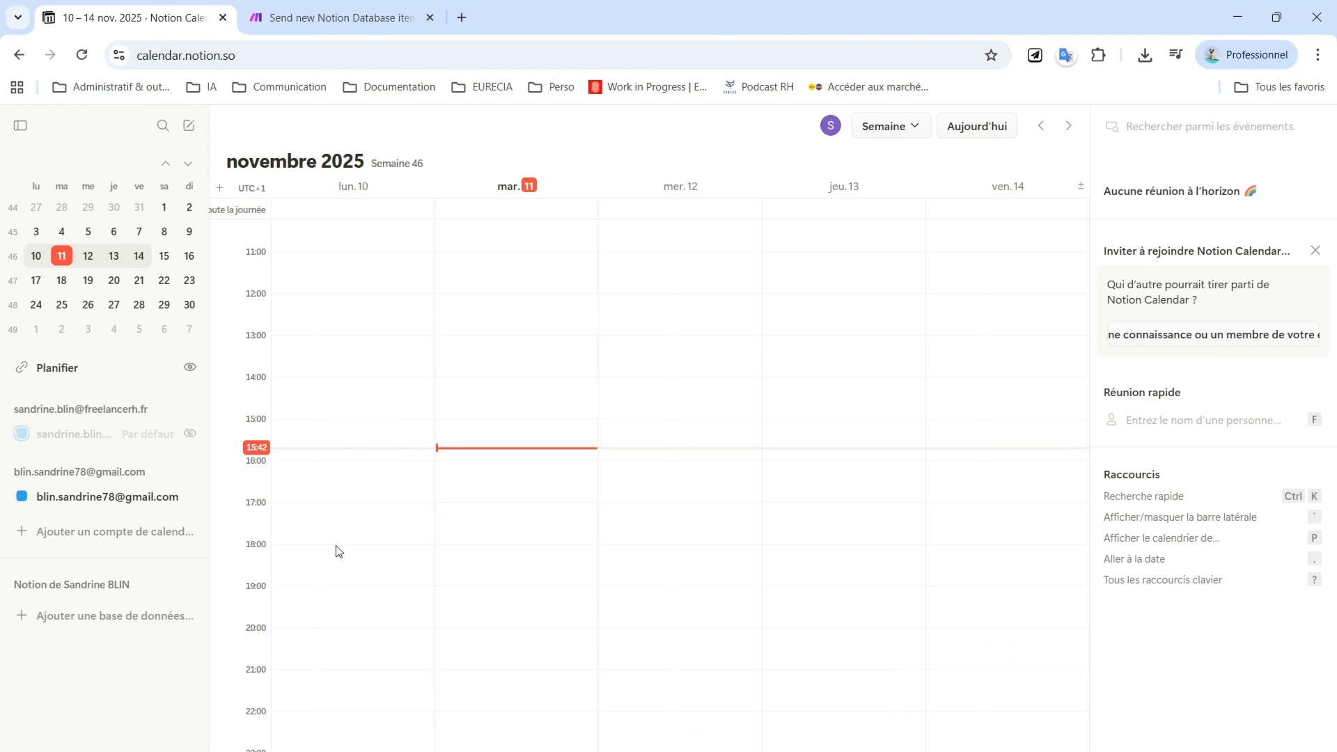
pyautogui.click(89, 623)
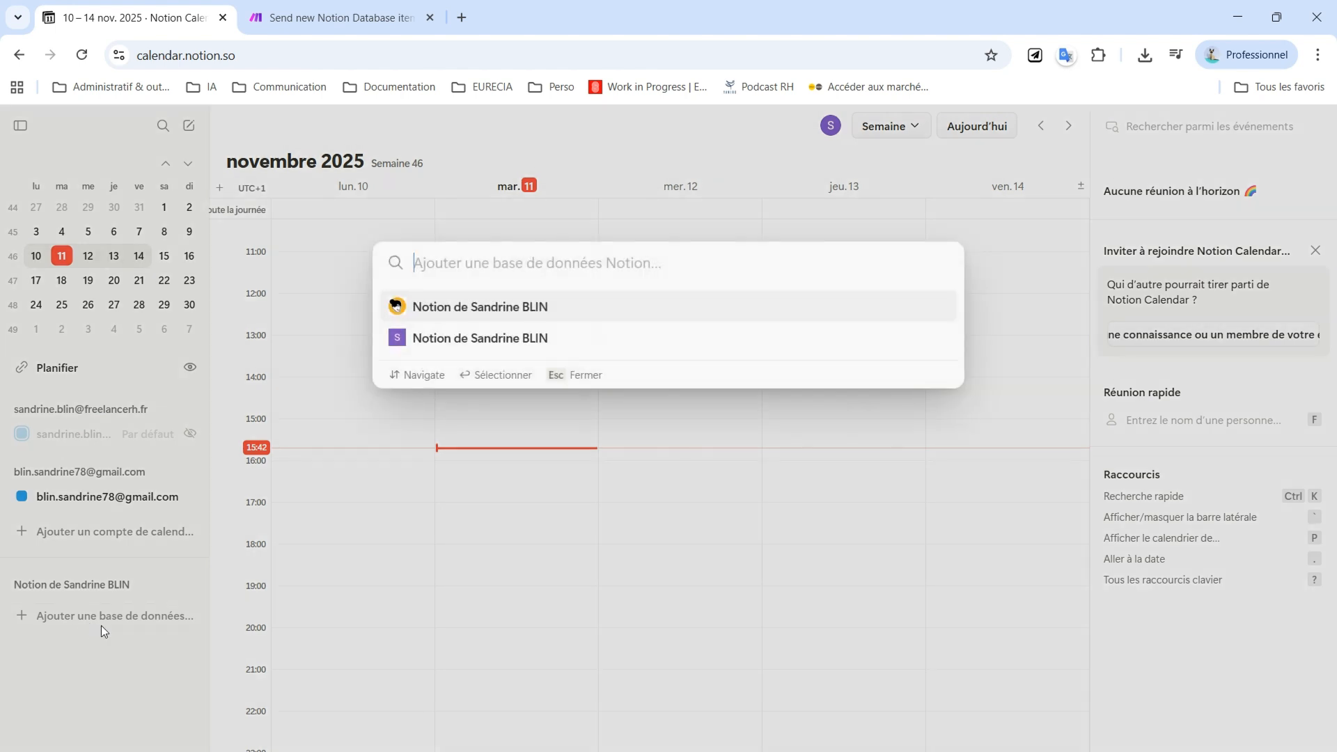
pyautogui.click(503, 341)
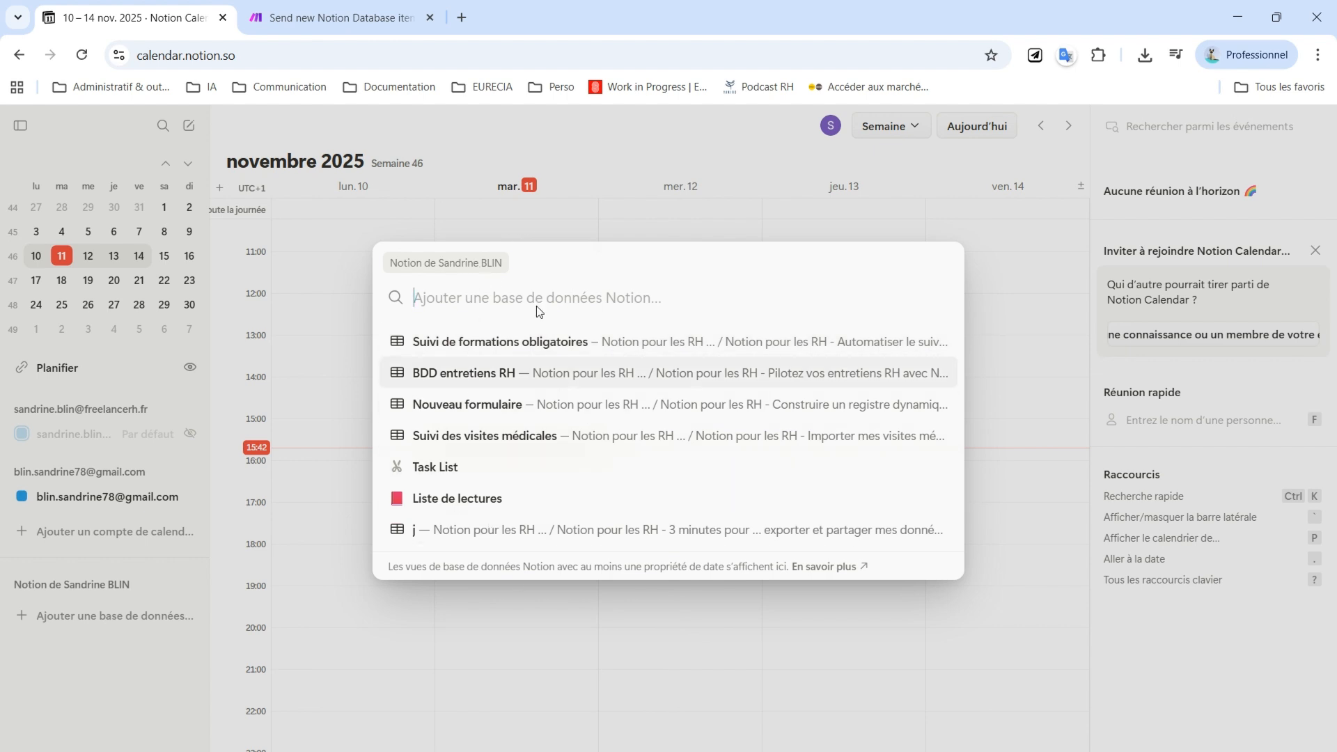
pyautogui.click(437, 348)
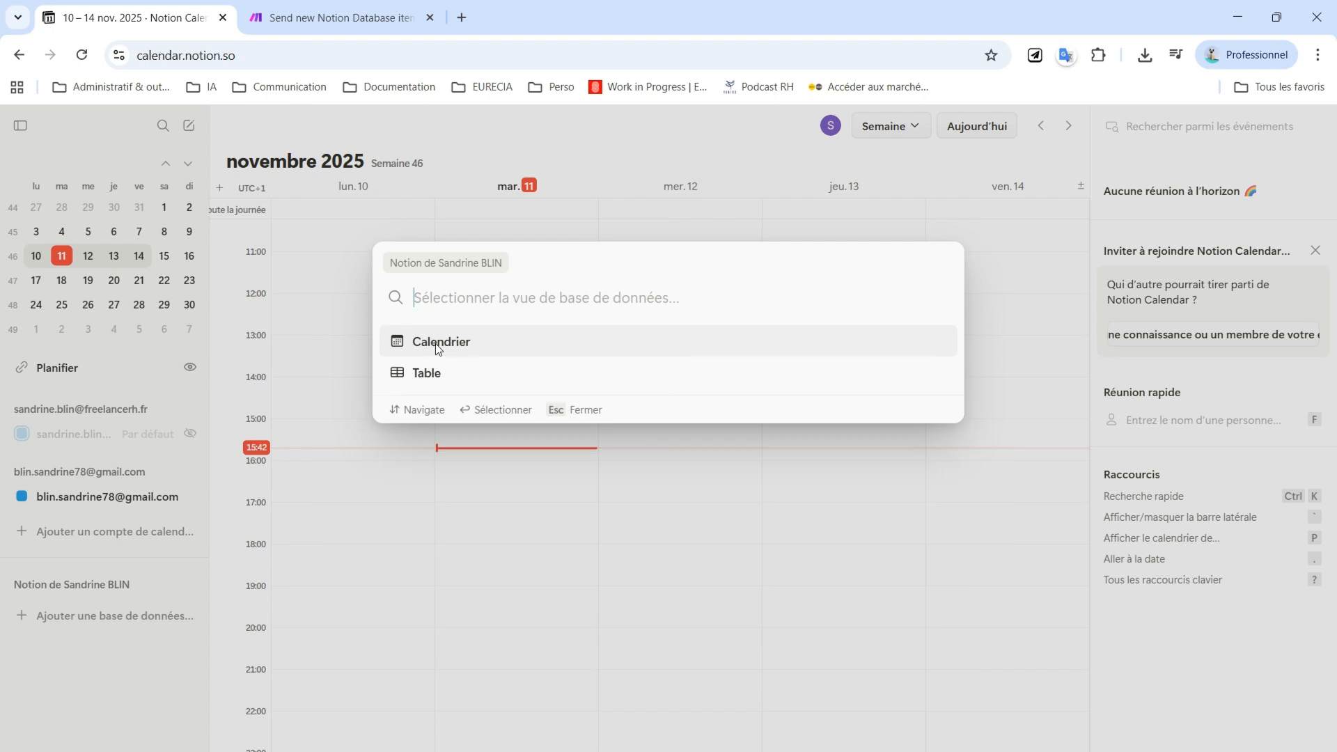
pyautogui.click(460, 345)
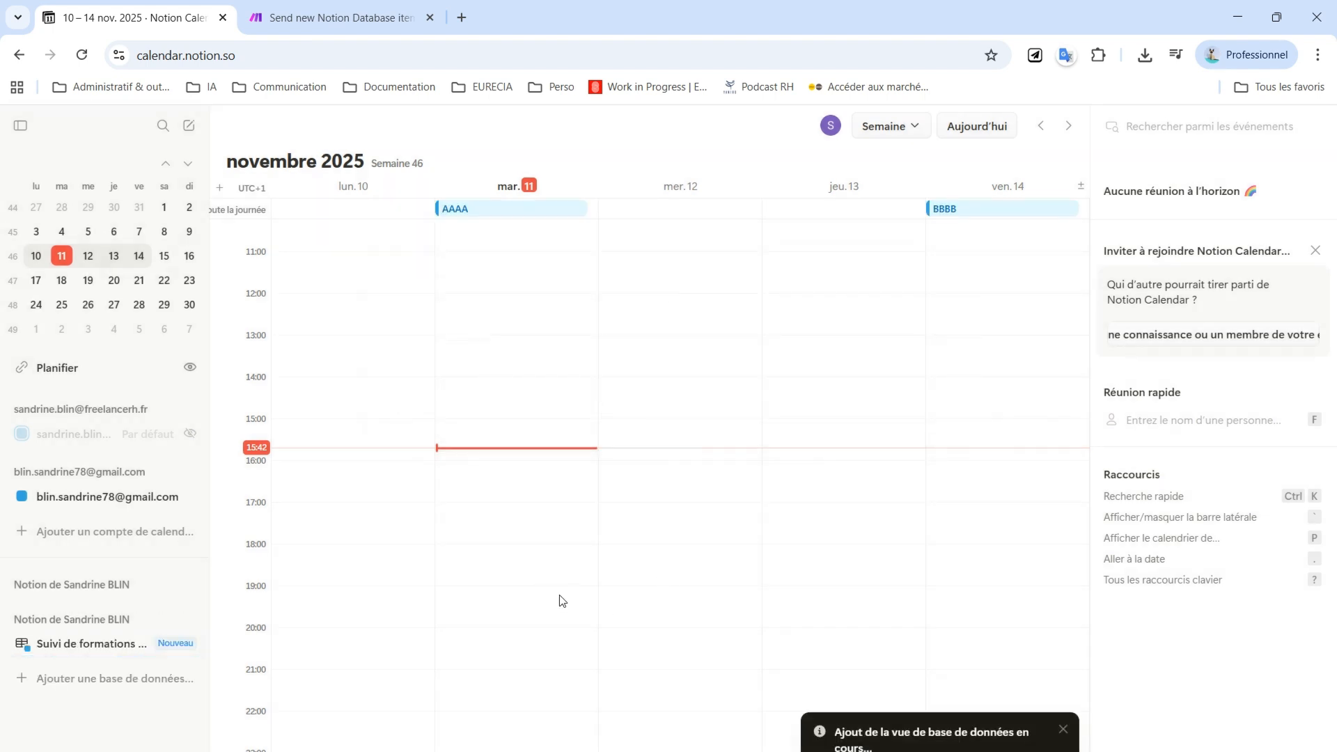
# Duplicate the AAAA event on Tuesday 11 November
pyautogui.scroll(2, 543, 487)
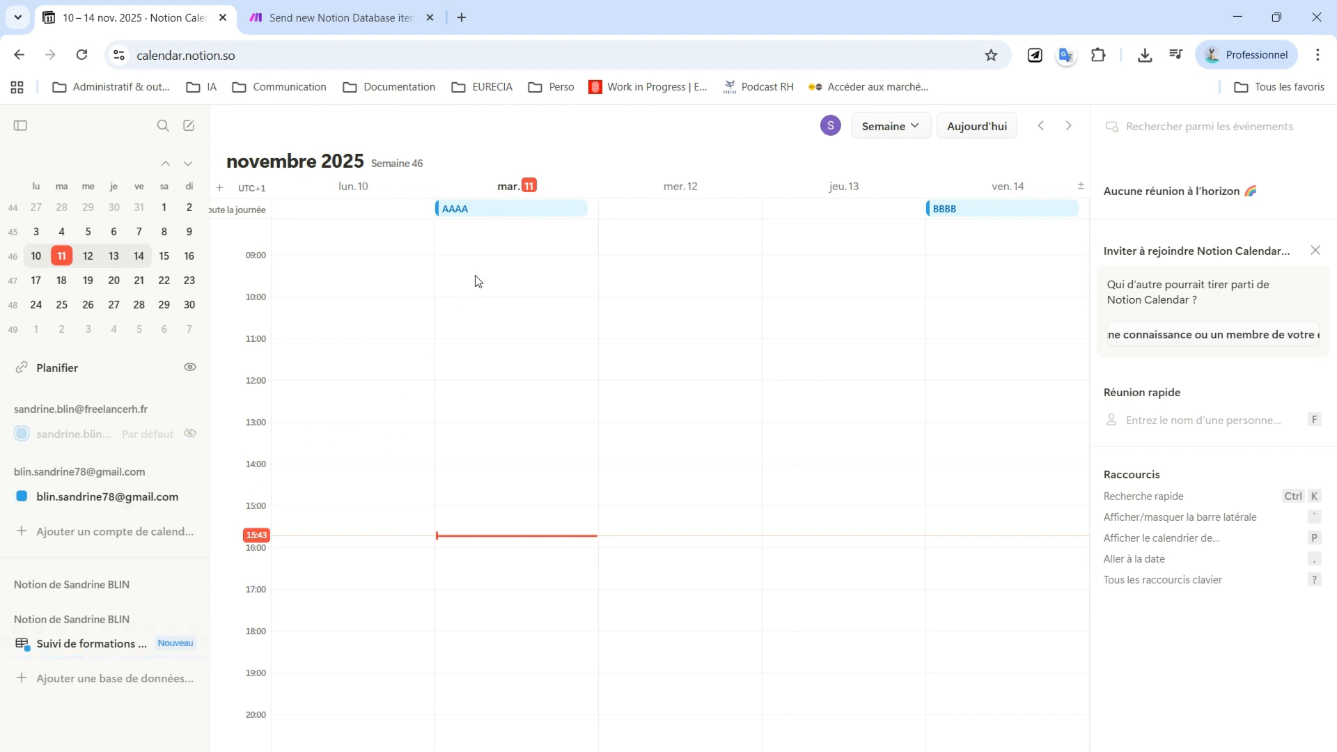
pyautogui.rightClick(493, 212)
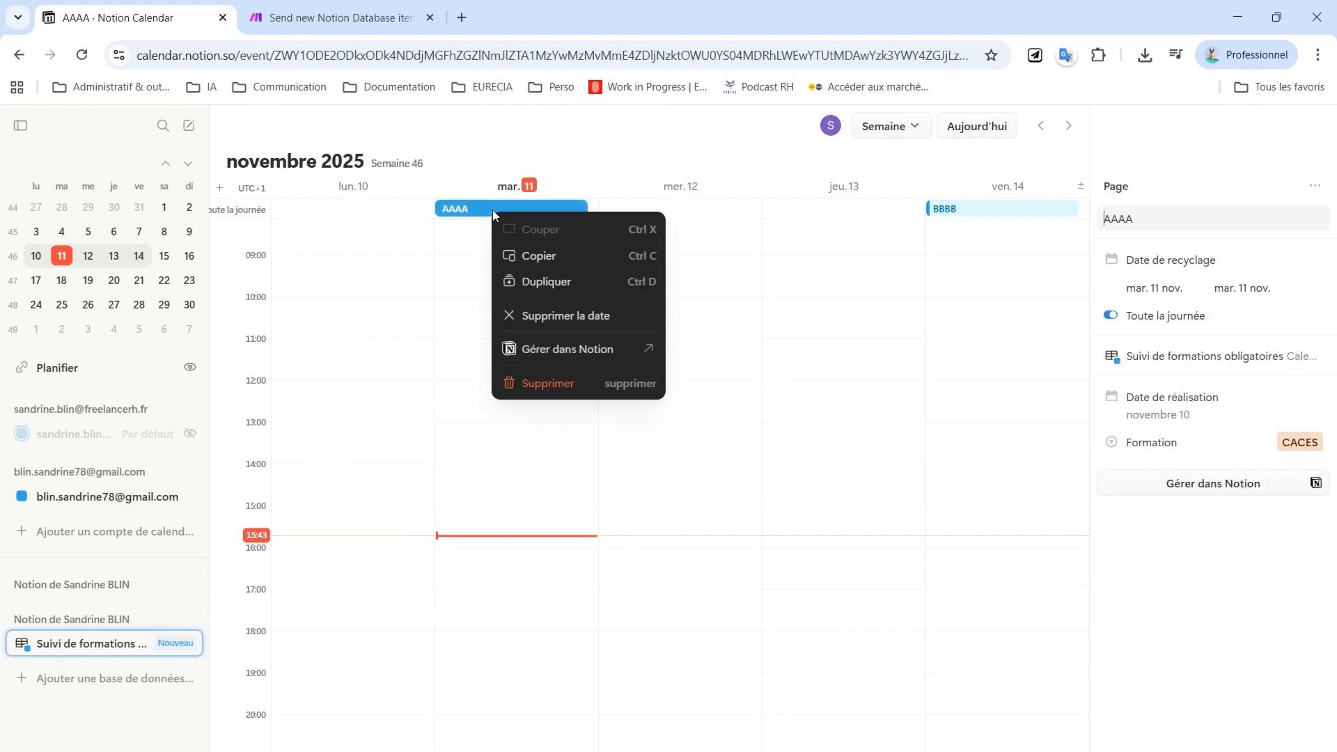
pyautogui.click(528, 282)
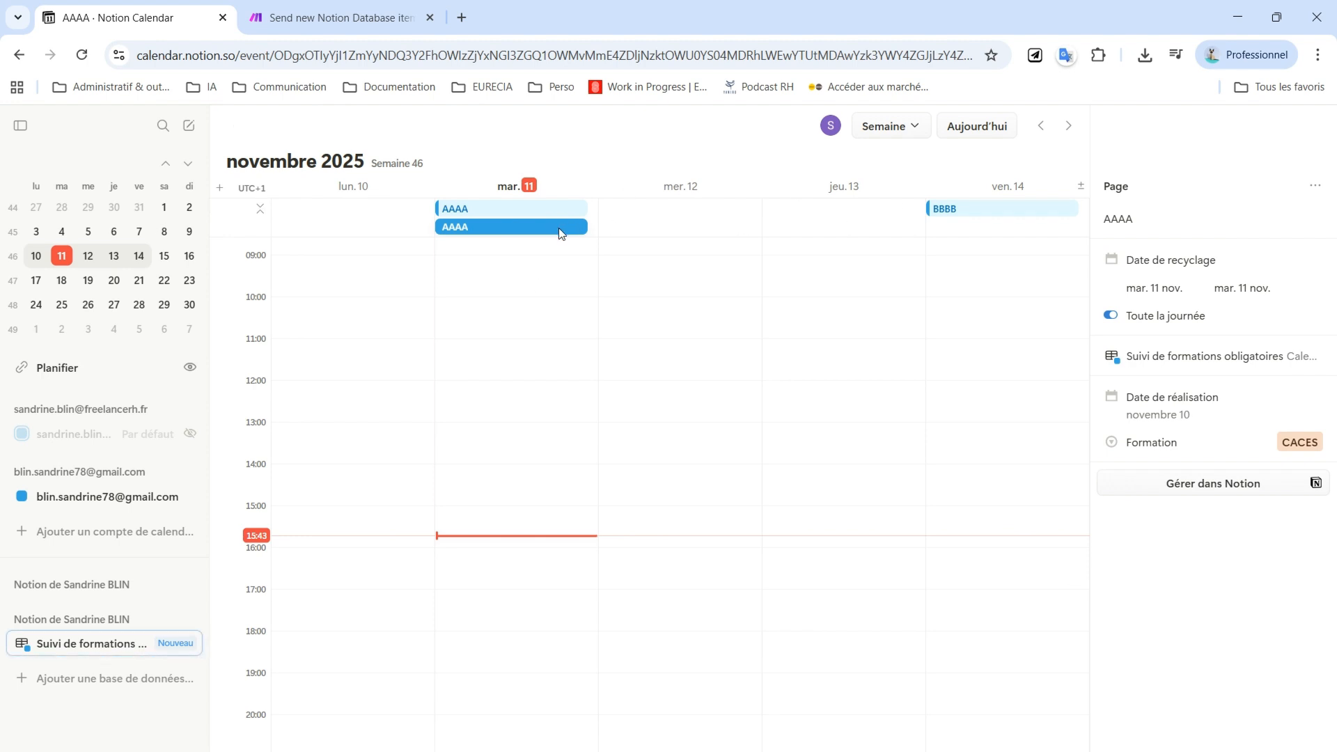
pyautogui.press('Escape')
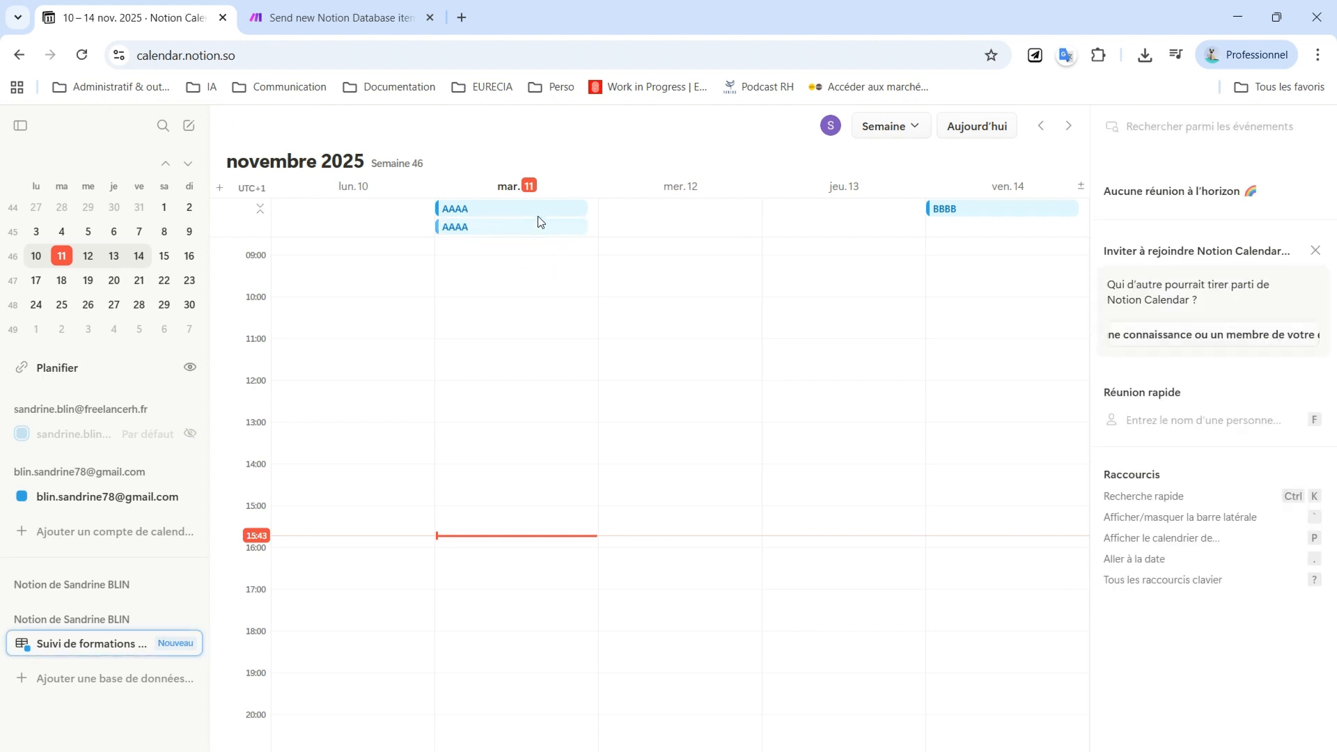
# Move the duplicated AAAA event to the personal Google calendar account
pyautogui.click(544, 211)
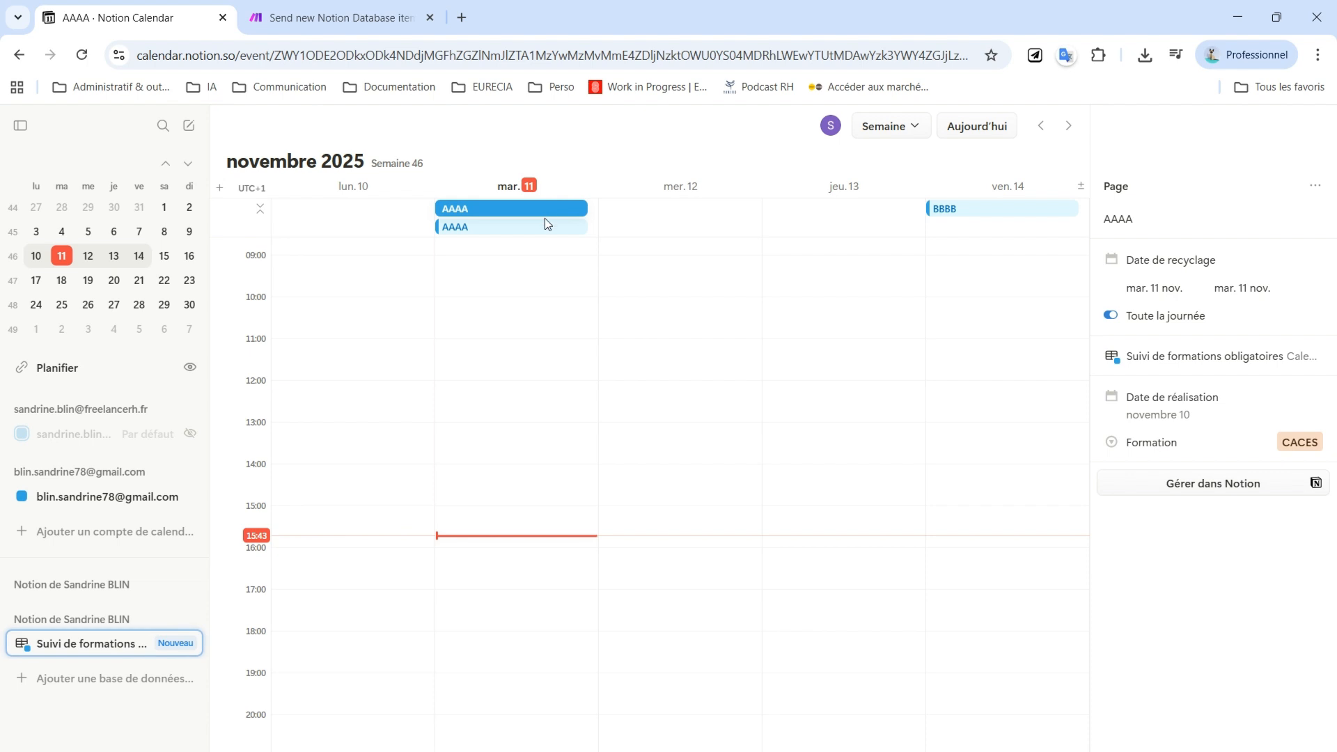
pyautogui.click(544, 229)
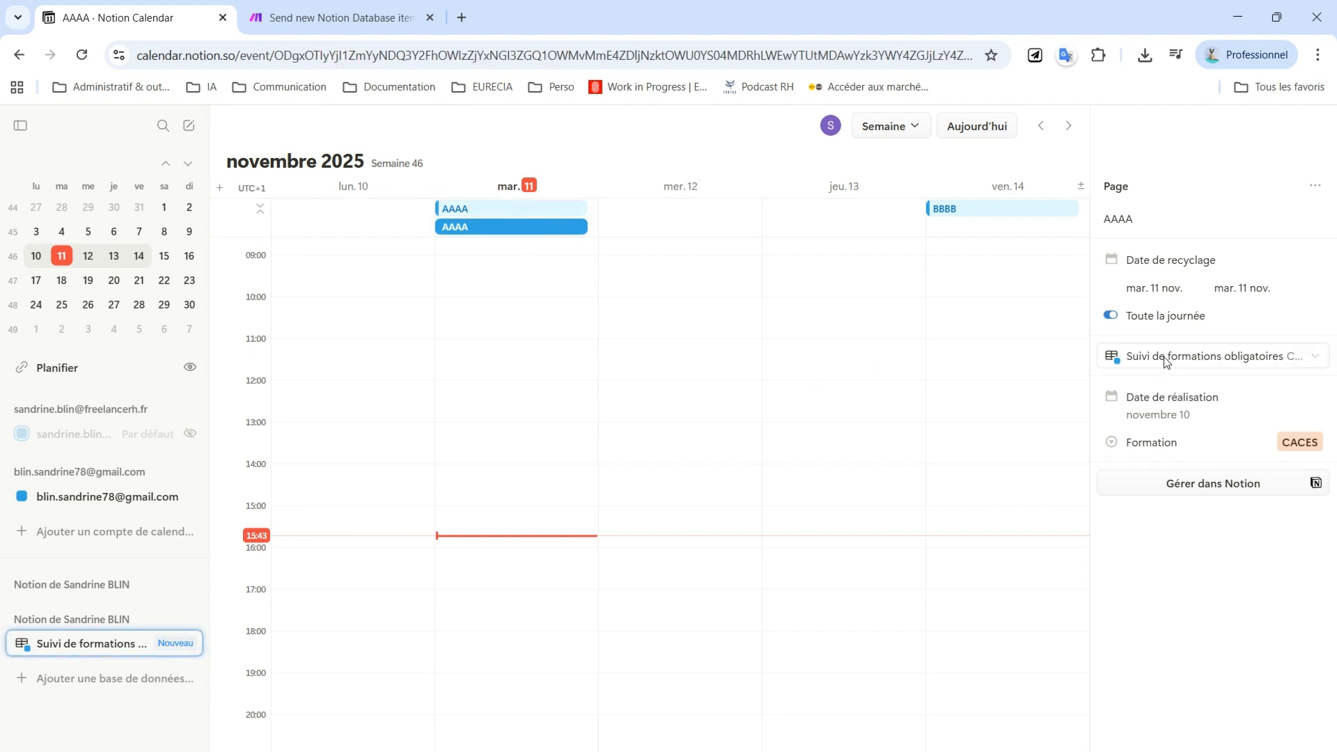
pyautogui.click(1142, 355)
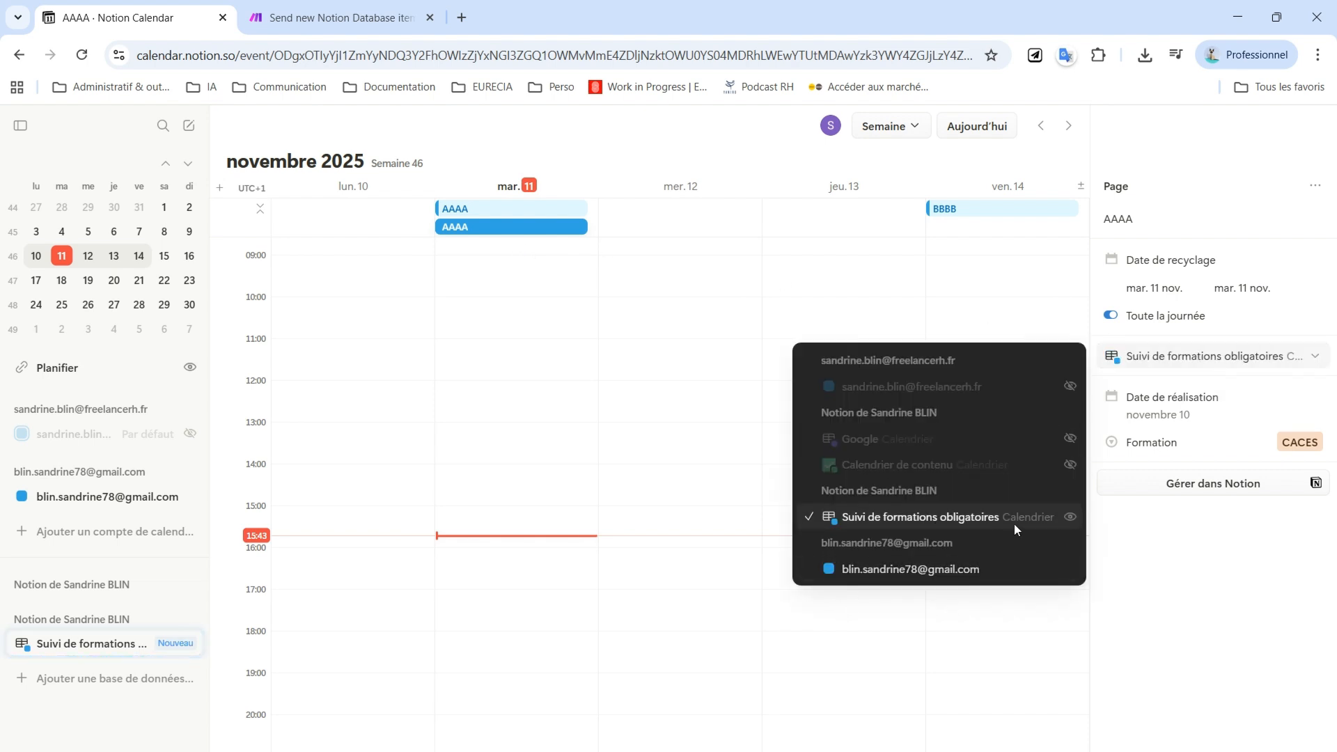
pyautogui.click(887, 570)
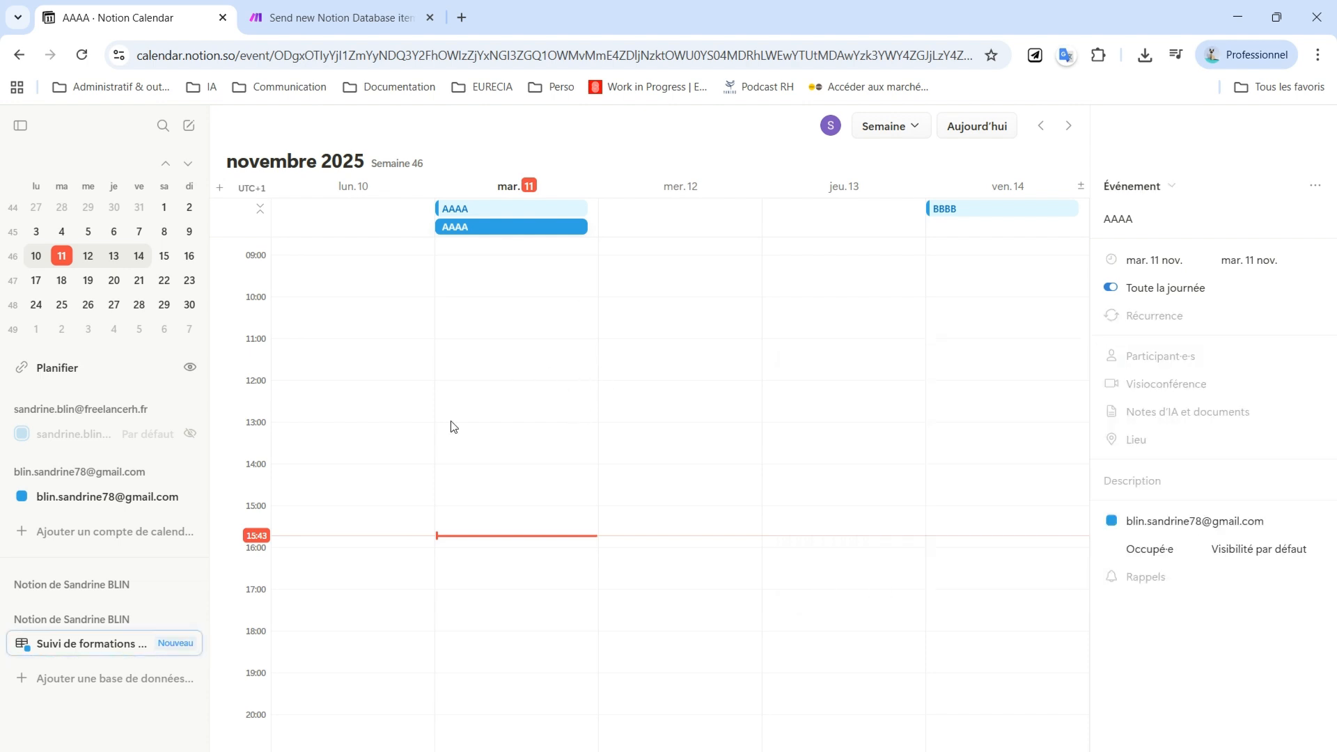
# Duplicate the BBBB event on Friday 14 November
pyautogui.click(1057, 212)
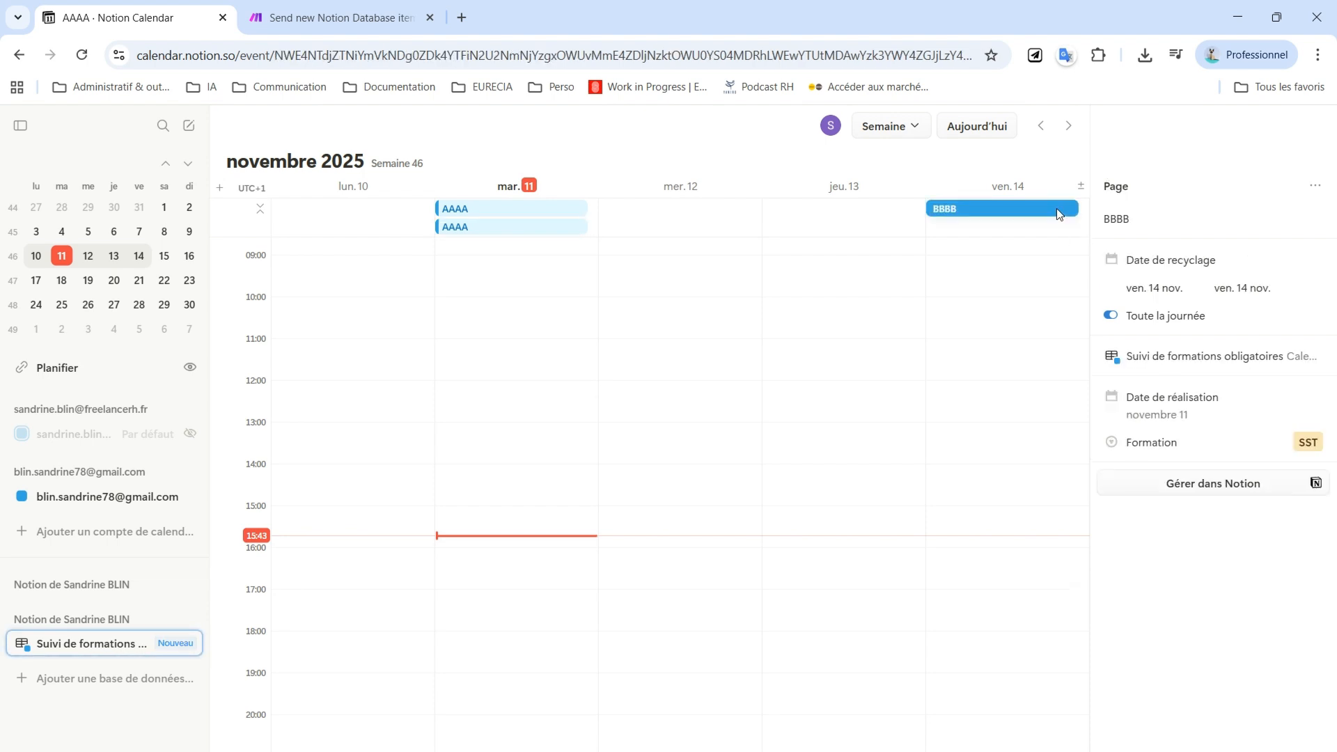
pyautogui.rightClick(1057, 212)
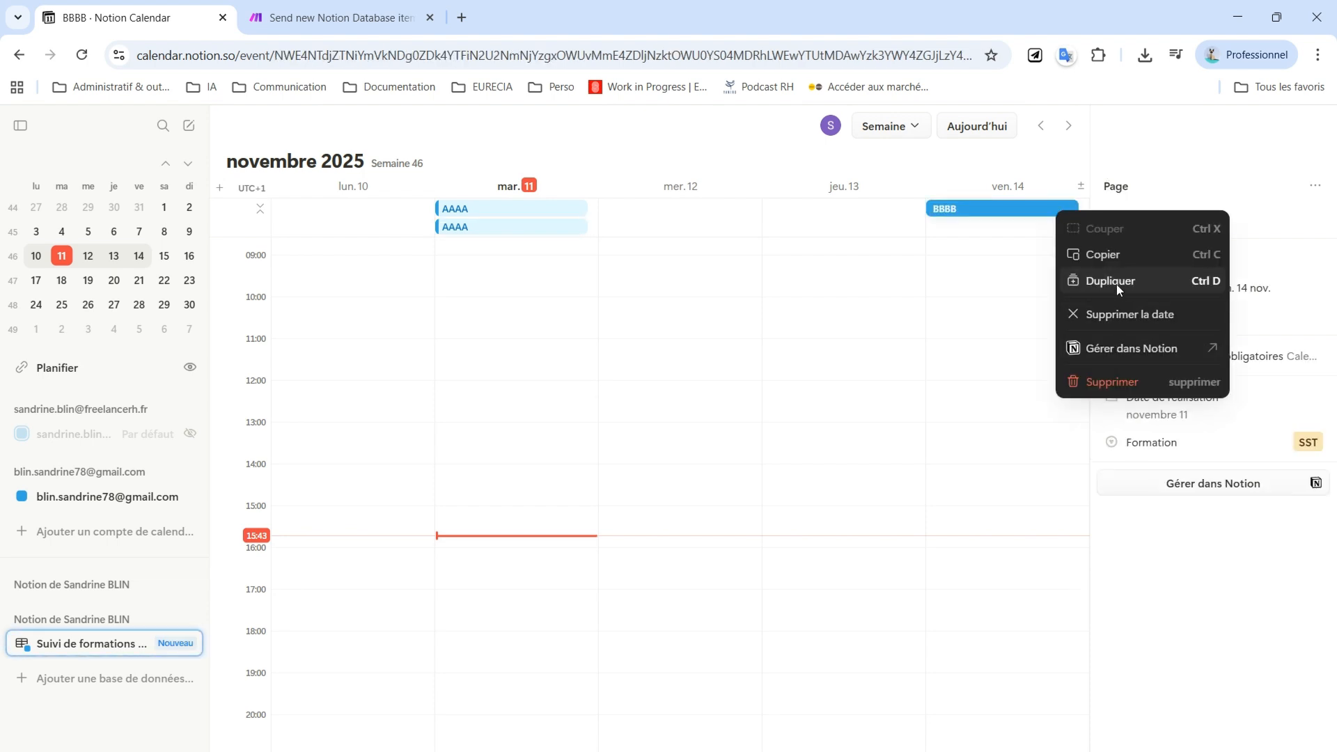
pyautogui.click(1117, 281)
pyautogui.click(1074, 299)
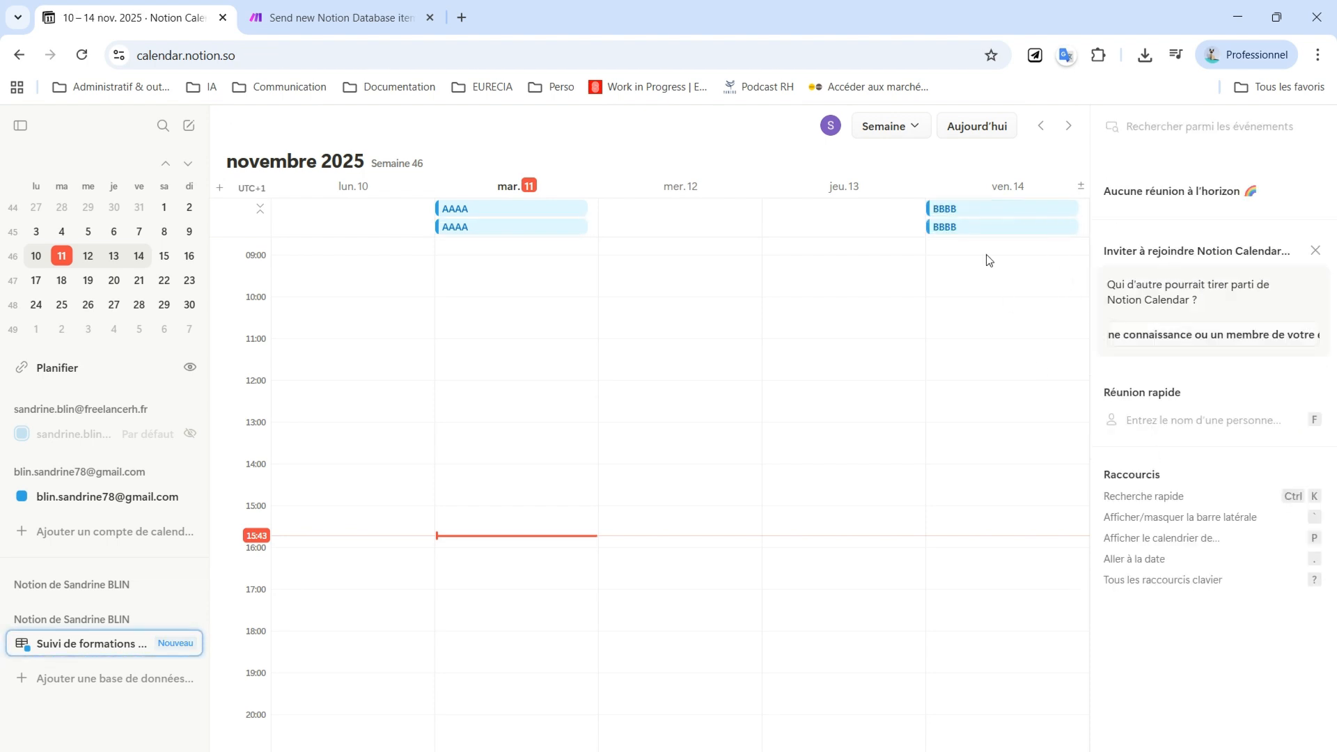
# Move the duplicated BBBB event to the personal Google calendar account
pyautogui.click(984, 229)
pyautogui.click(1184, 357)
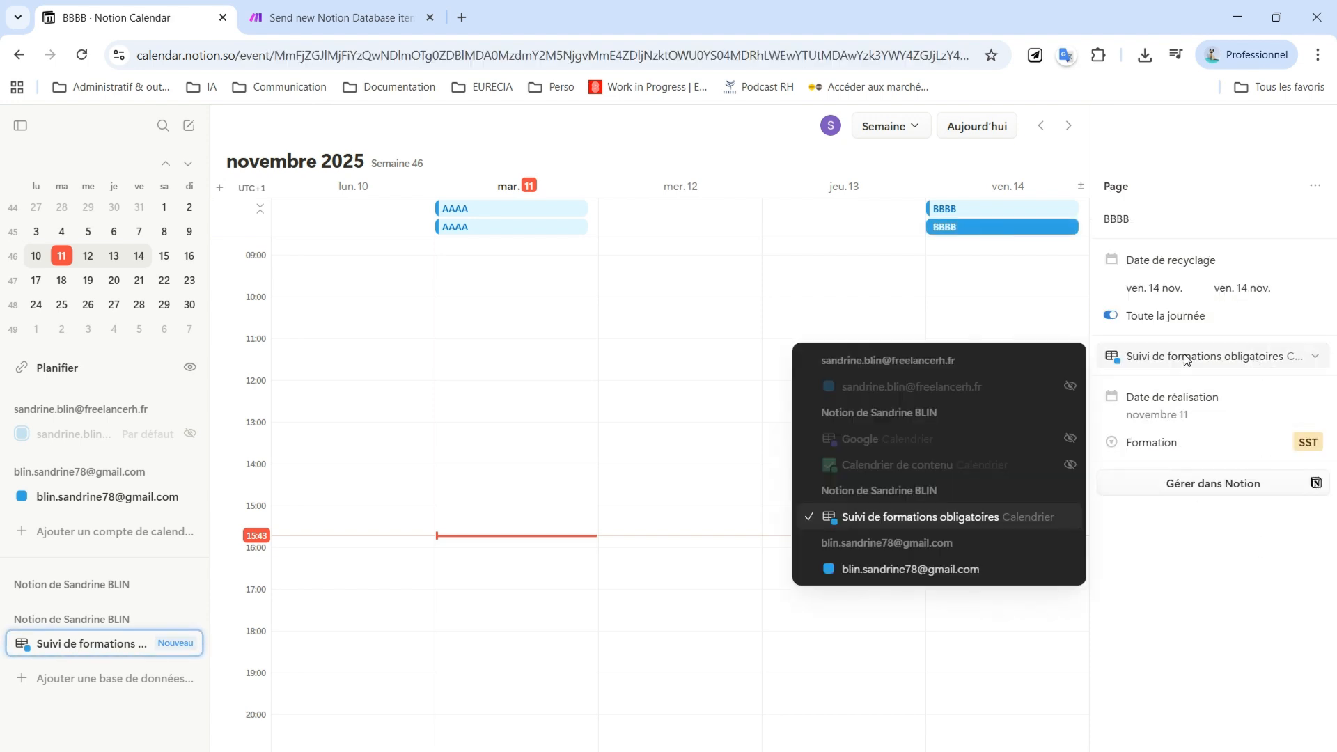
pyautogui.click(803, 567)
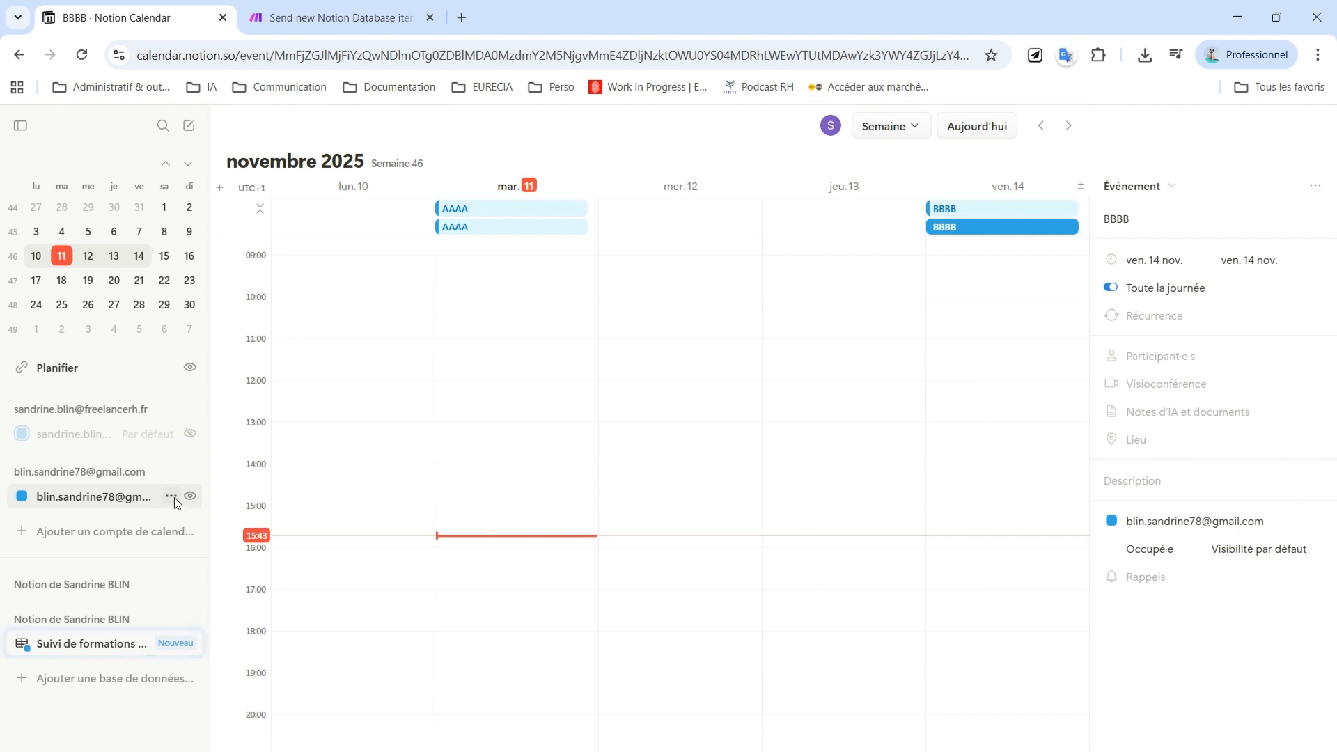
# Change the personal Google calendar's color to Jaune
pyautogui.click(171, 497)
pyautogui.moveTo(235, 517)
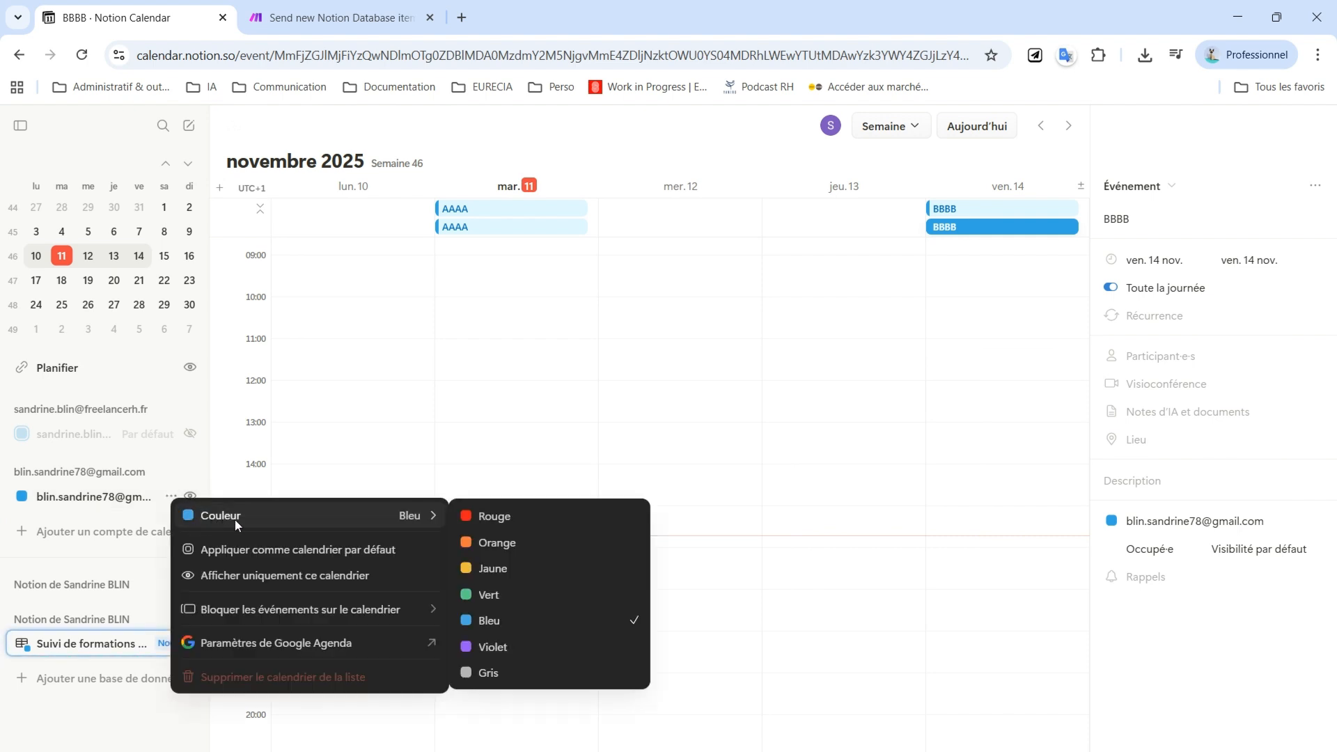
pyautogui.click(501, 570)
pyautogui.click(754, 377)
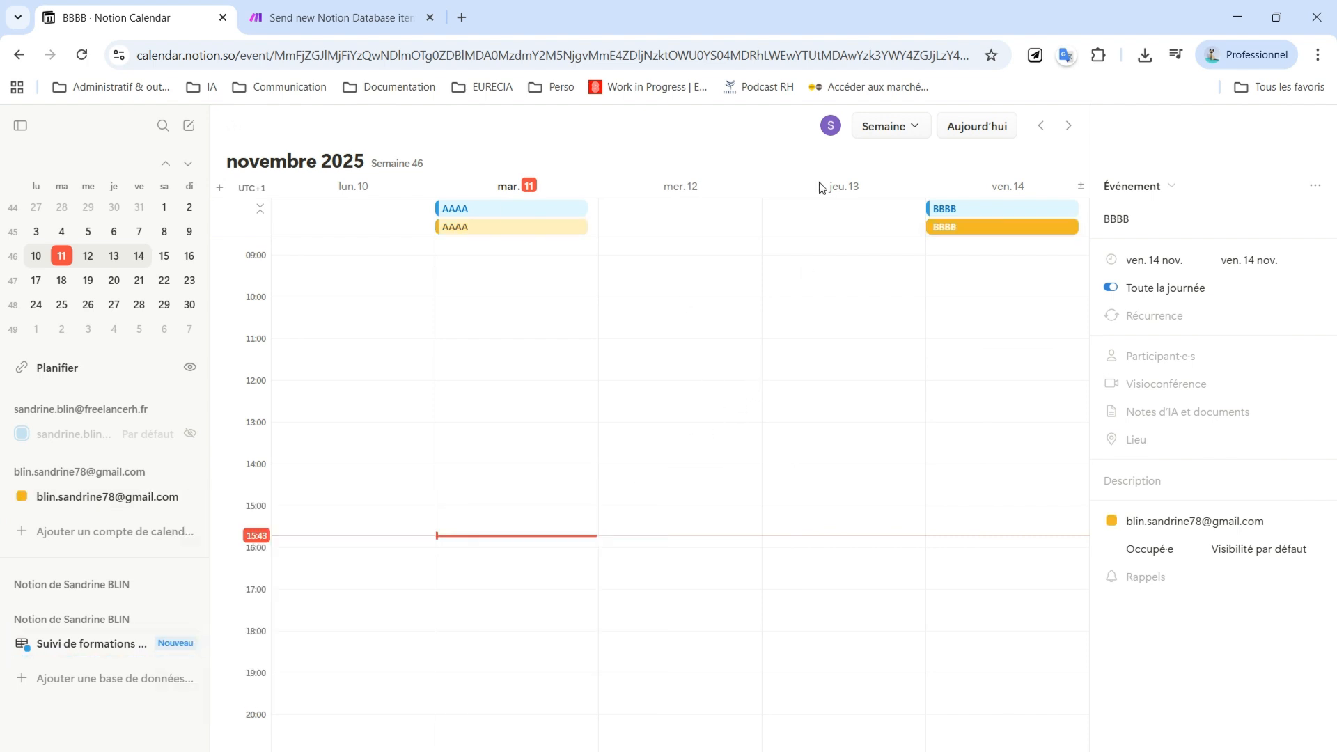
pyautogui.click(653, 329)
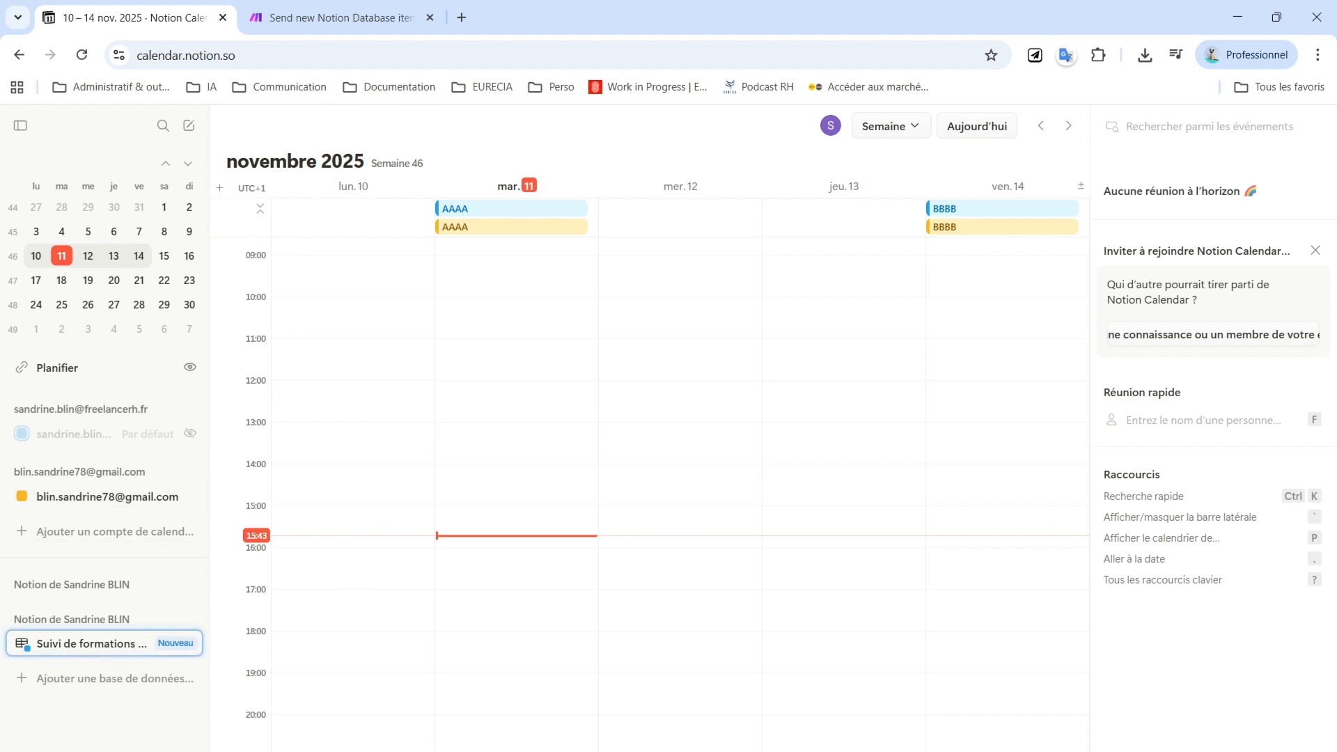
pyautogui.moveTo(613, 751)
pyautogui.click(682, 731)
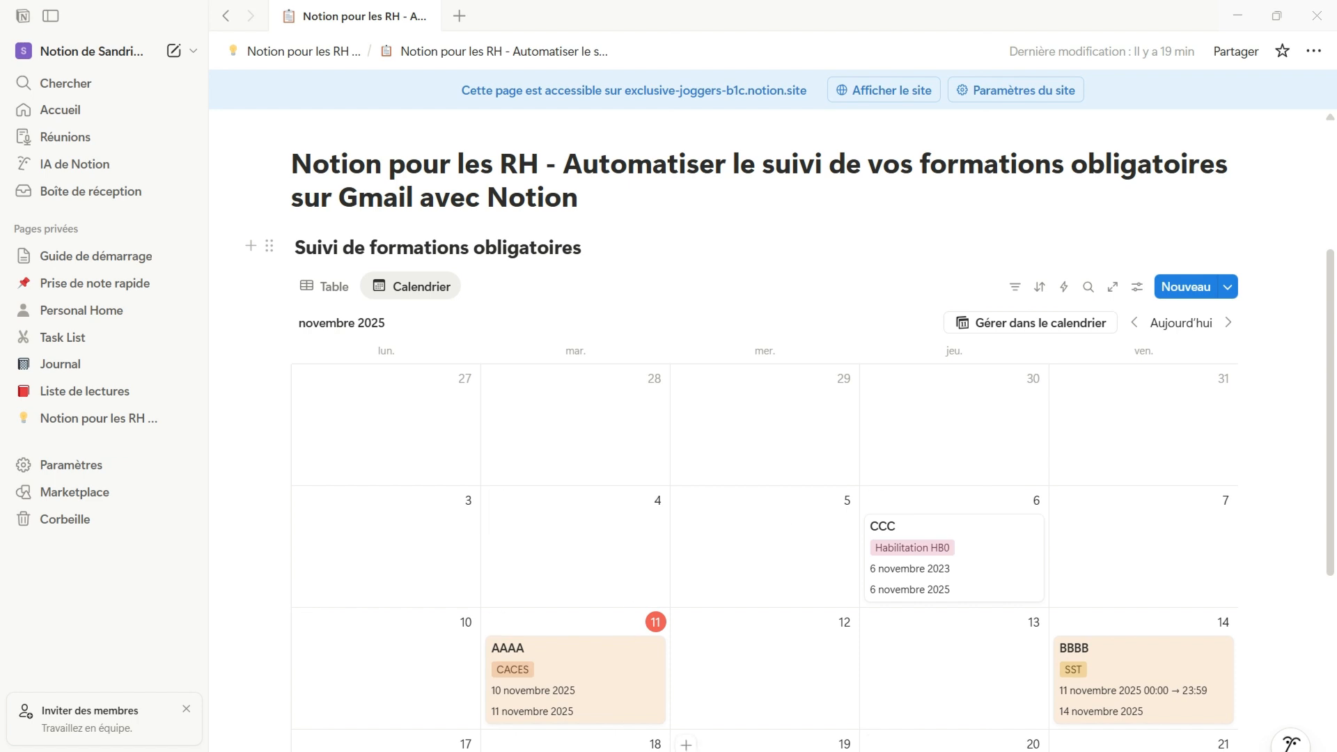
pyautogui.click(941, 732)
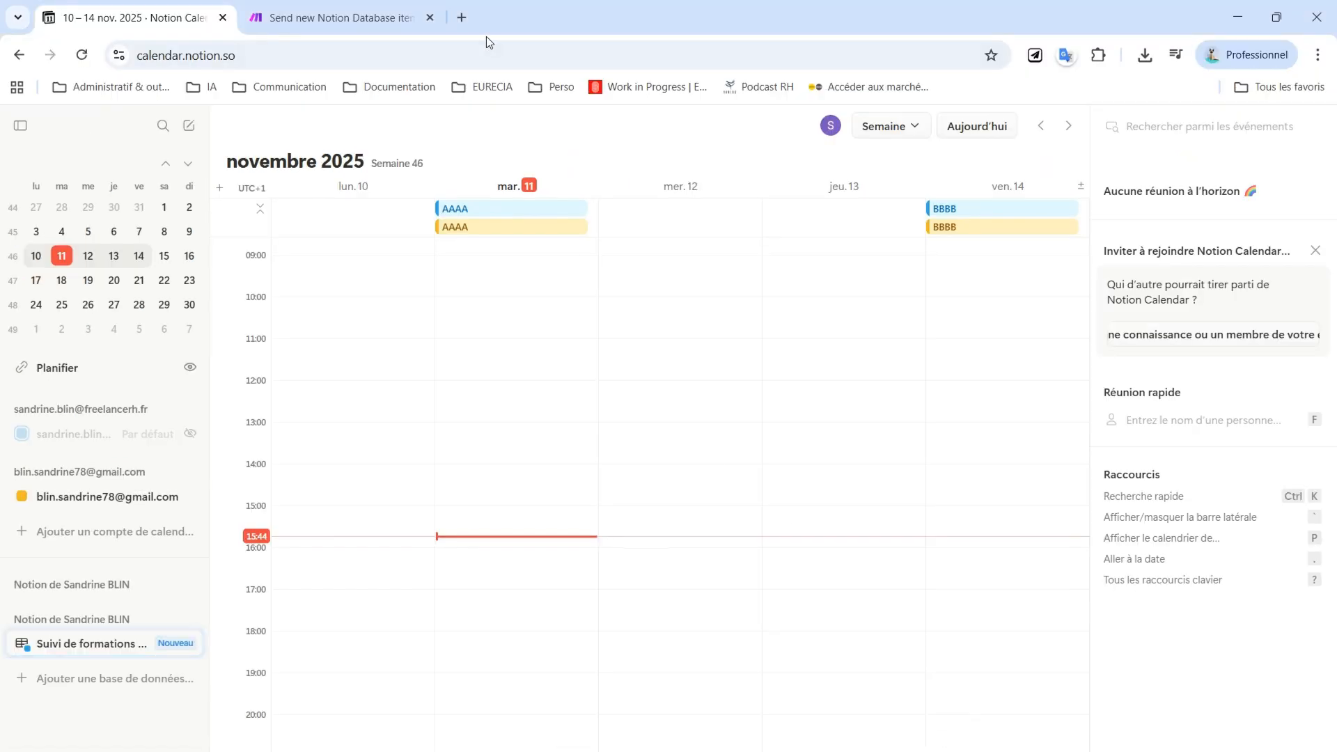
# Open Google Calendar (Agenda) for the personal account in a new tab to view the synced events
pyautogui.click(460, 18)
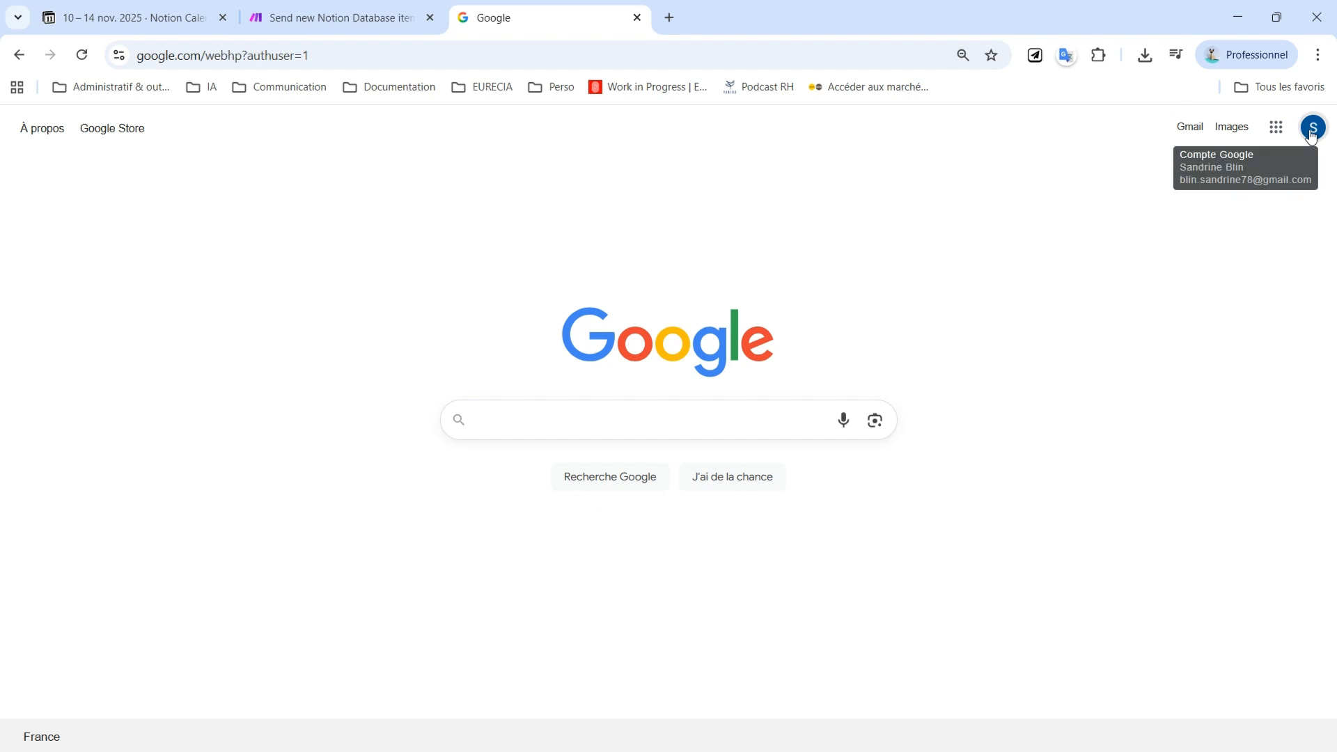
pyautogui.click(1276, 127)
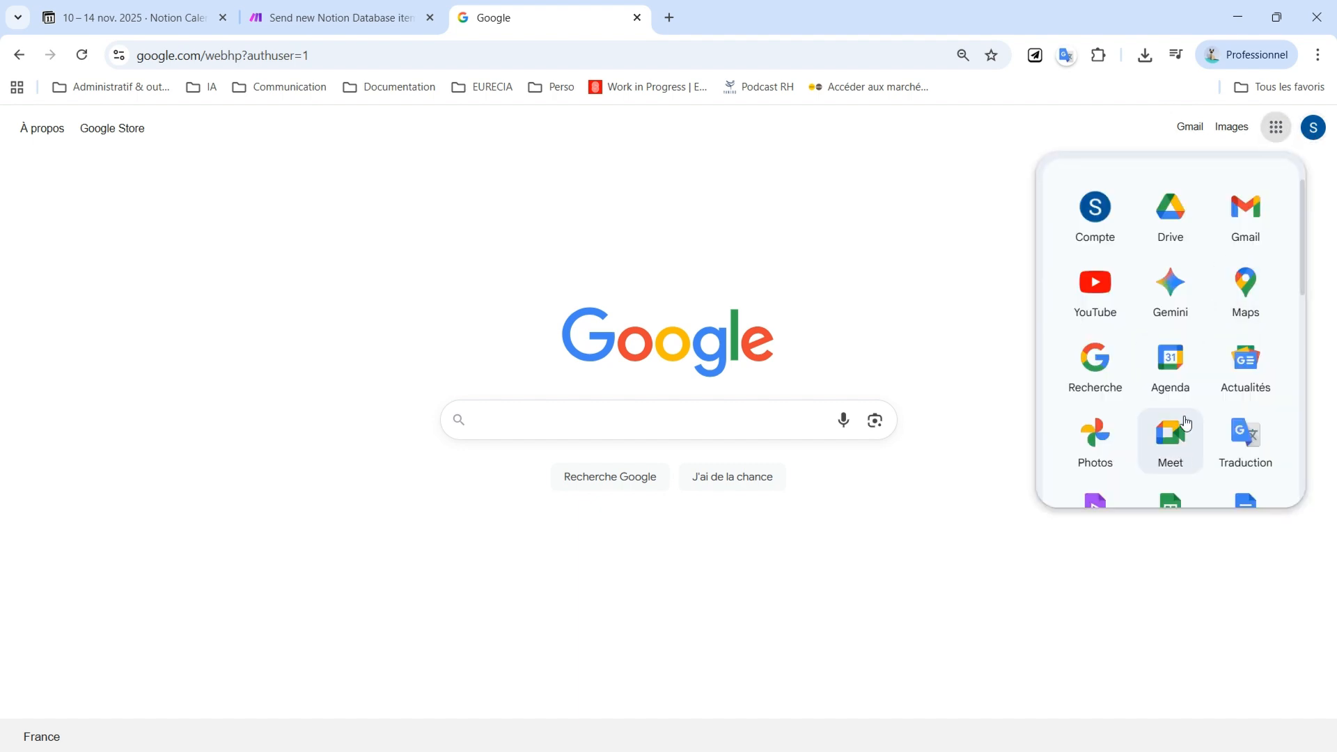
pyautogui.click(1174, 369)
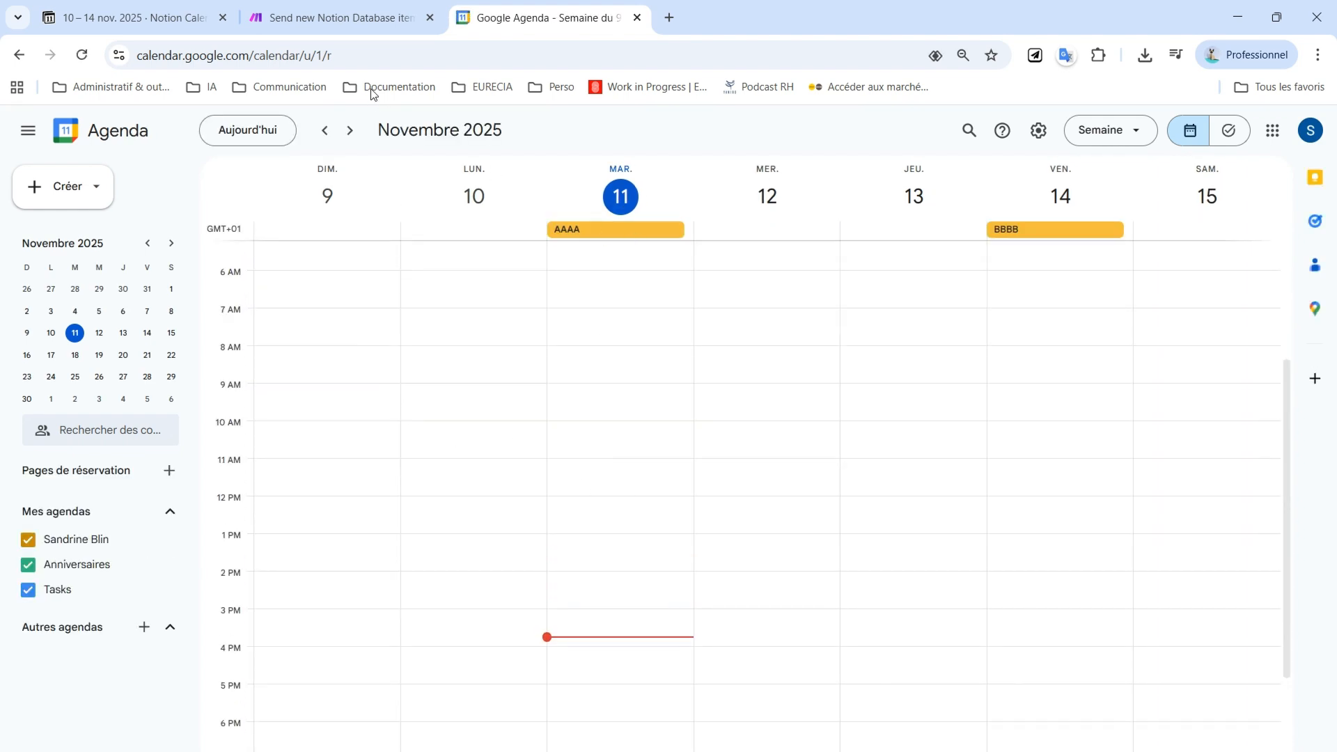
# Open the Google Agenda settings of the personal Gmail calendar from Notion Calendar
pyautogui.click(133, 17)
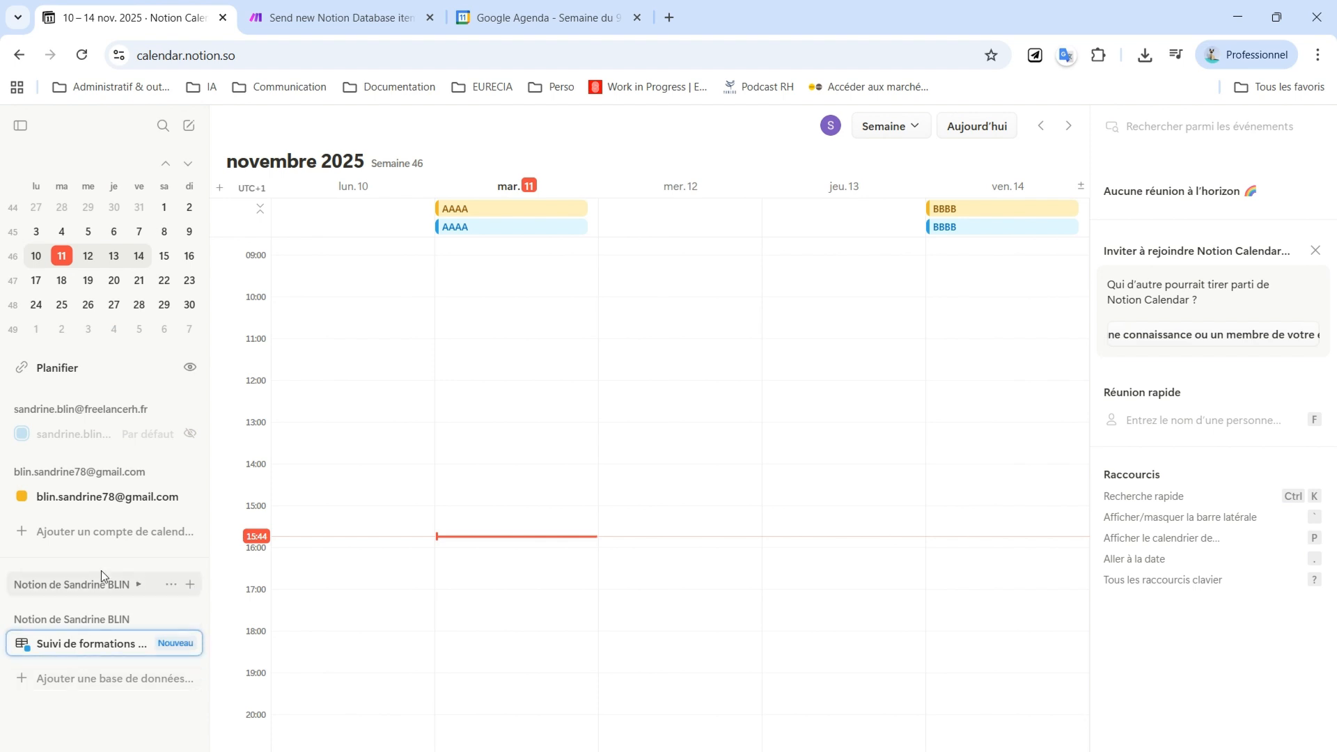
pyautogui.click(171, 497)
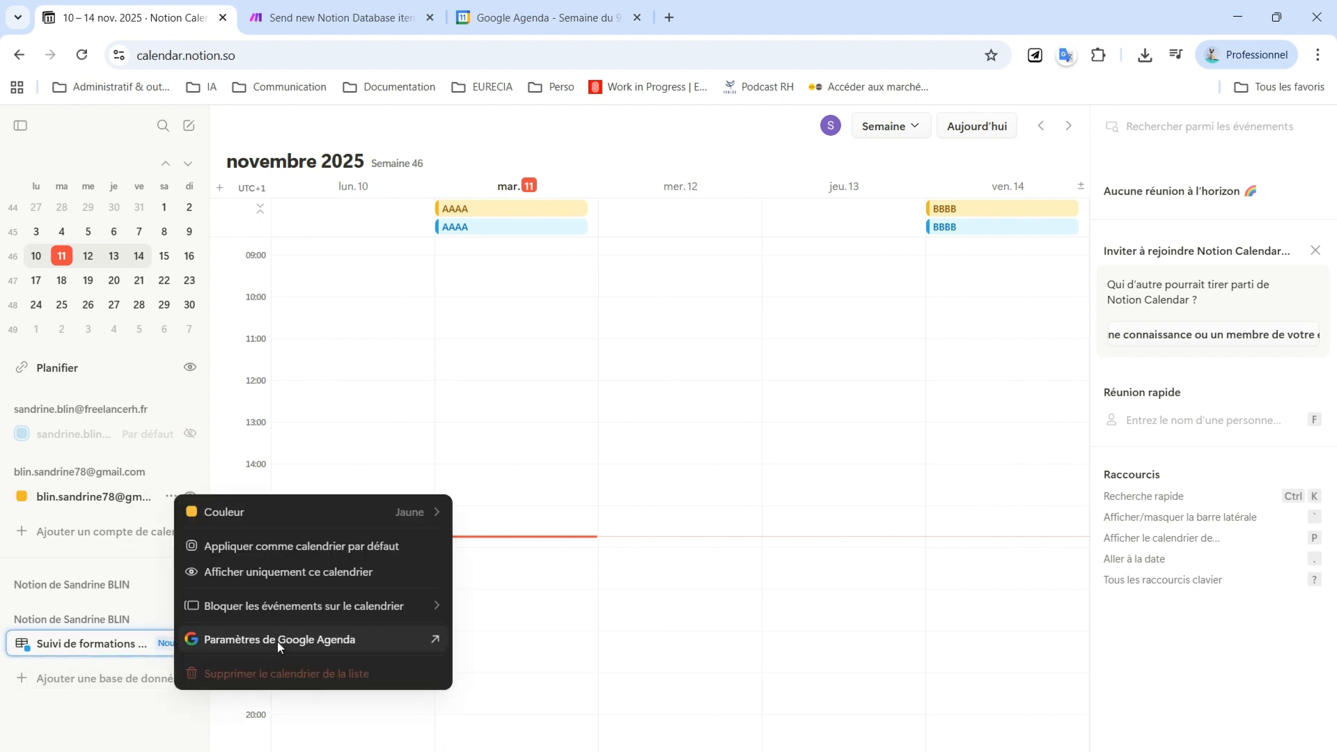
pyautogui.click(278, 639)
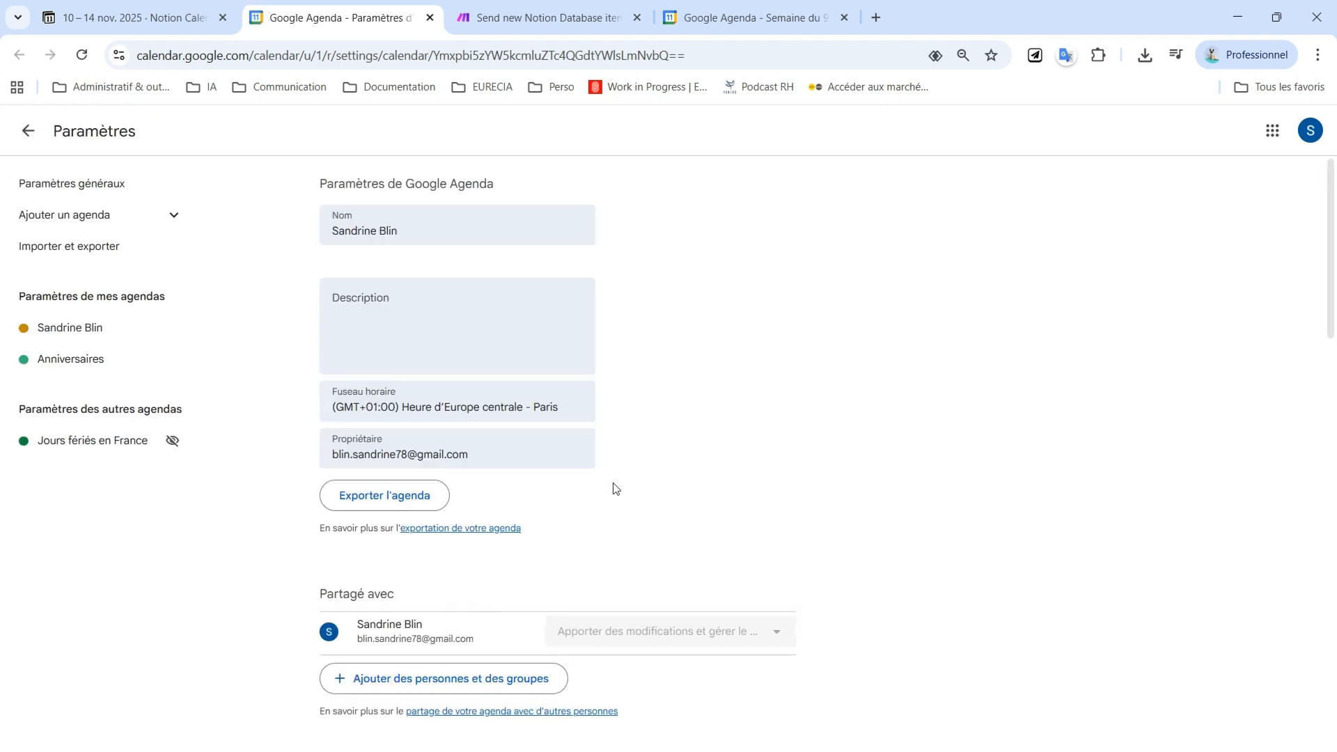
# Add a notification for all-day events on this calendar, 2 semaines before at 9:00am
pyautogui.scroll(-7, 614, 487)
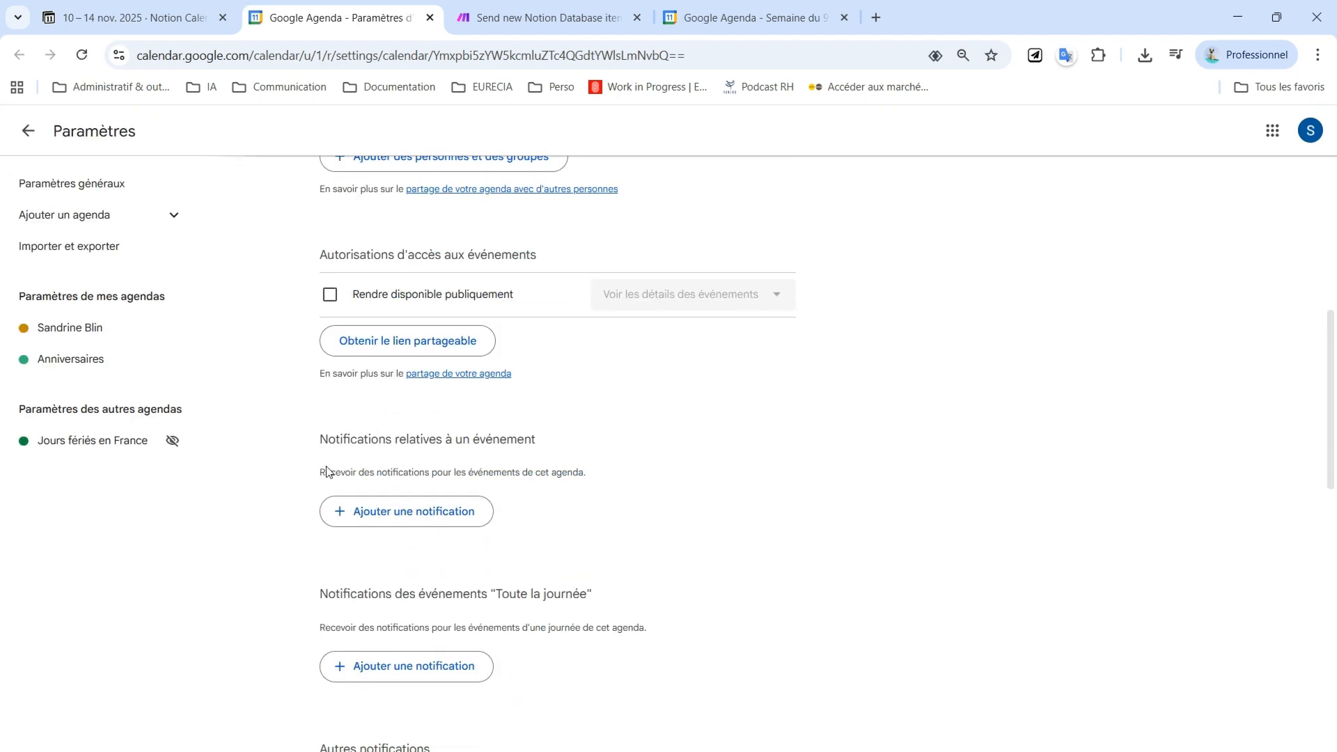
pyautogui.moveTo(315, 447); pyautogui.dragTo(528, 442)
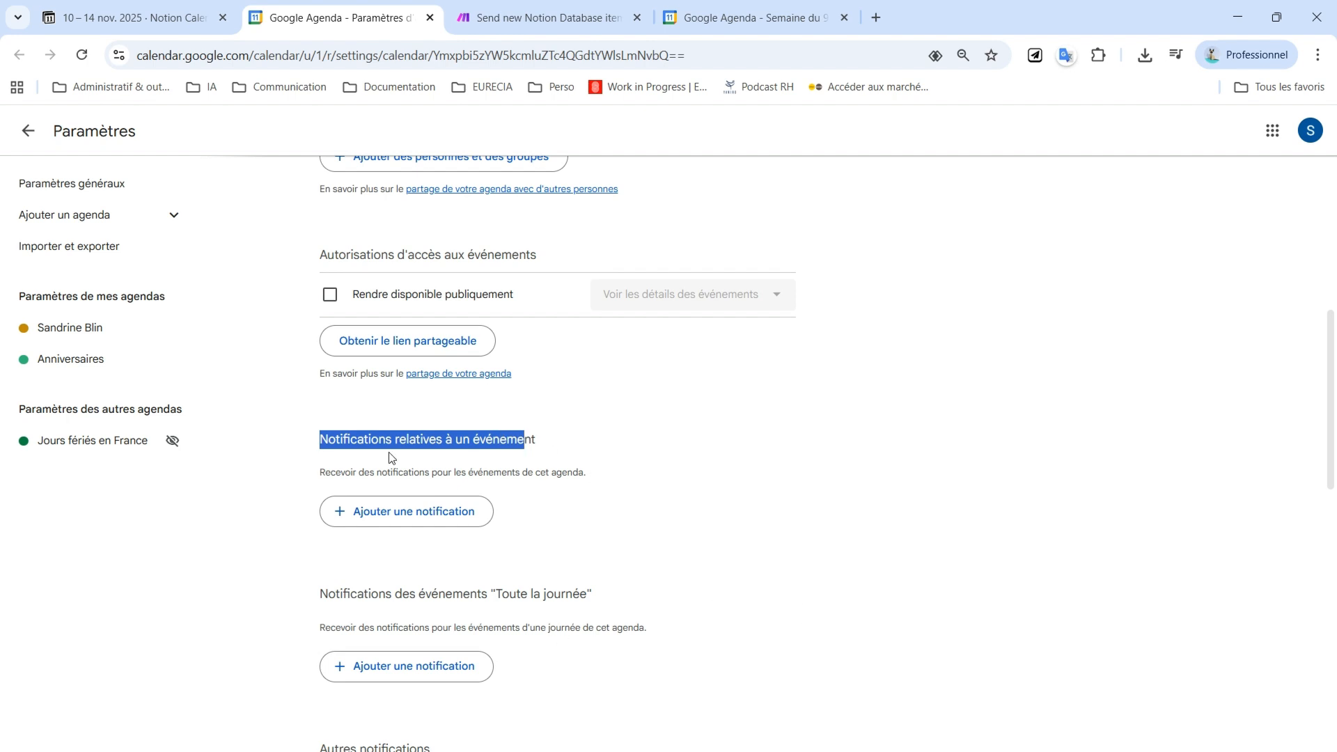
pyautogui.scroll(-1, 746, 600)
pyautogui.moveTo(315, 507); pyautogui.dragTo(598, 510)
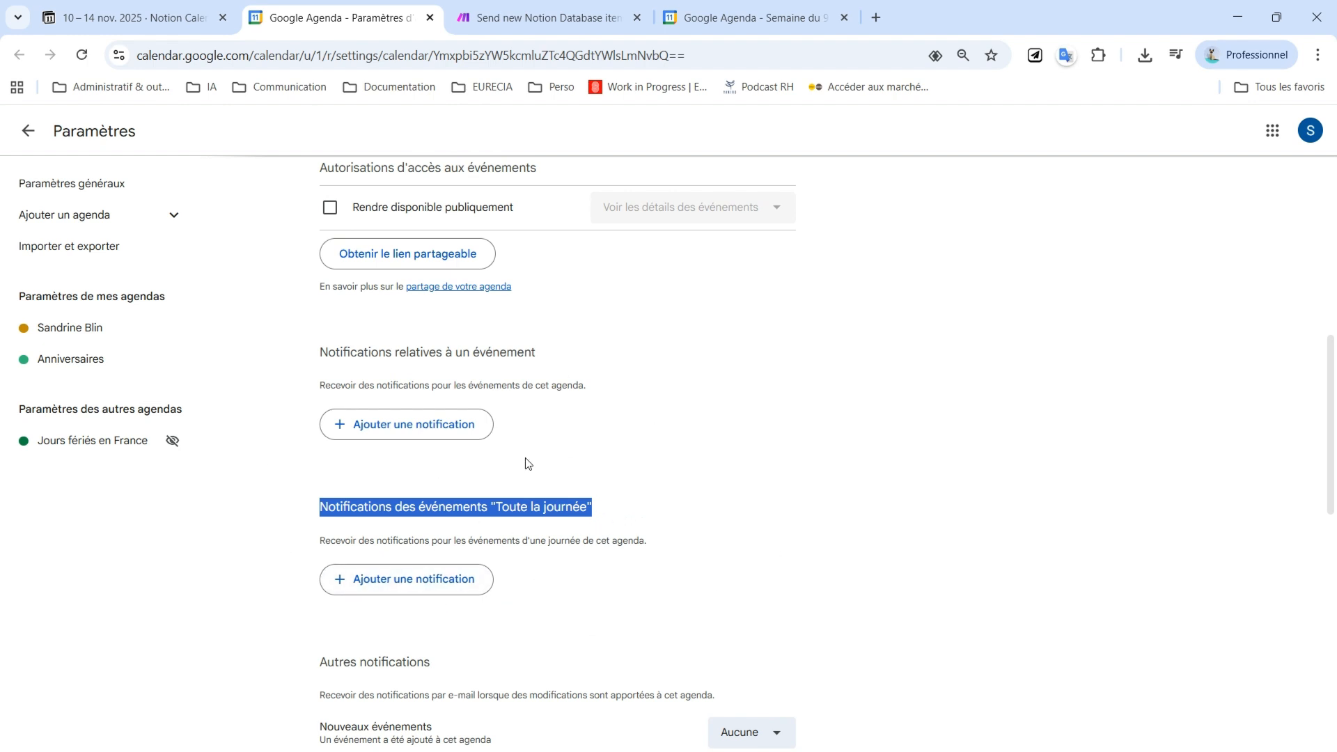
pyautogui.click(422, 592)
pyautogui.click(533, 585)
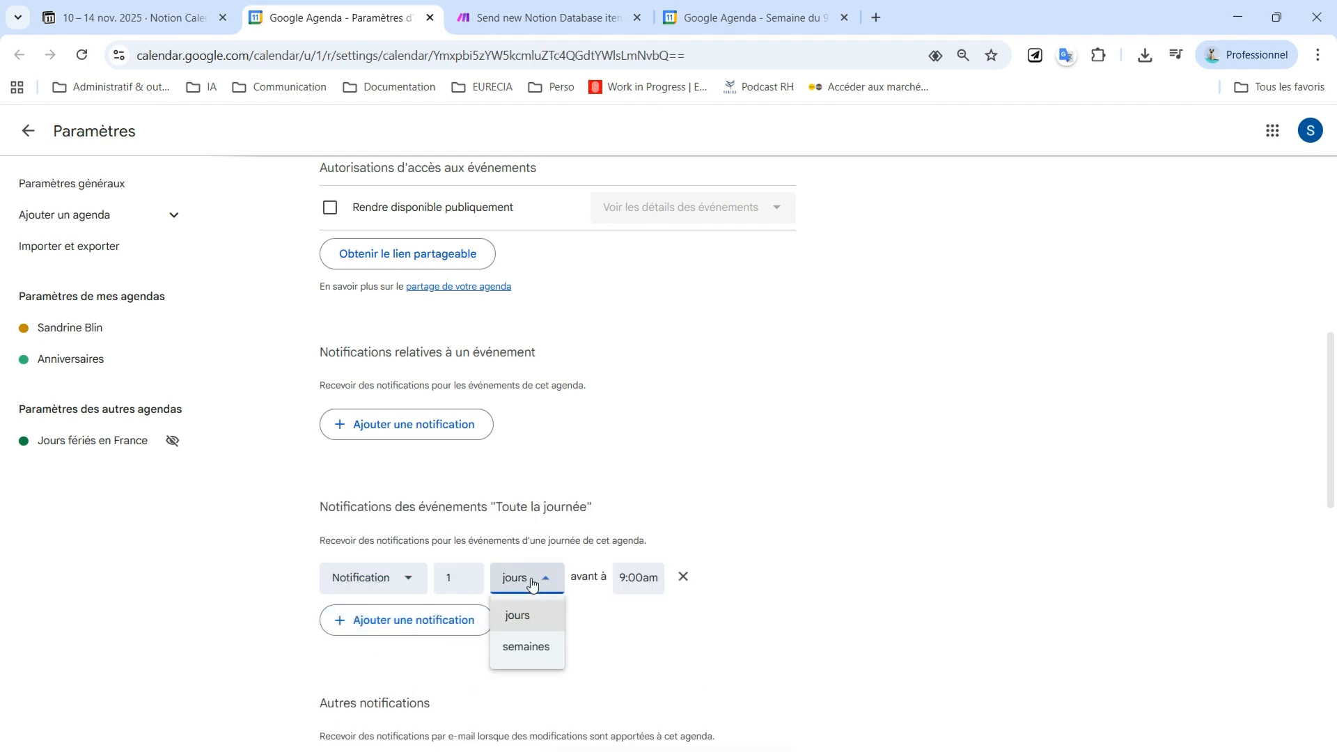
pyautogui.click(526, 646)
pyautogui.click(461, 578)
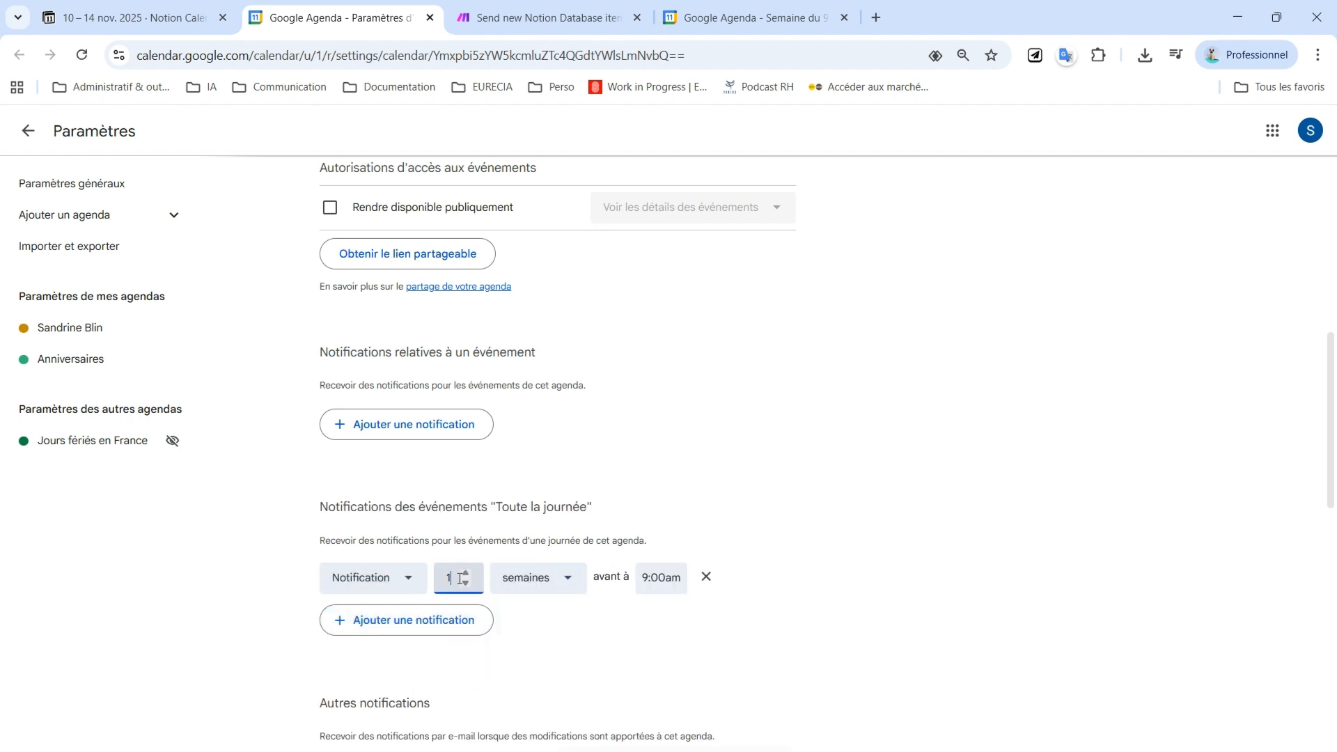
pyautogui.click(909, 446)
# Scroll through the remaining notification and calendar settings of the personal calendar
pyautogui.scroll(-3, 906, 525)
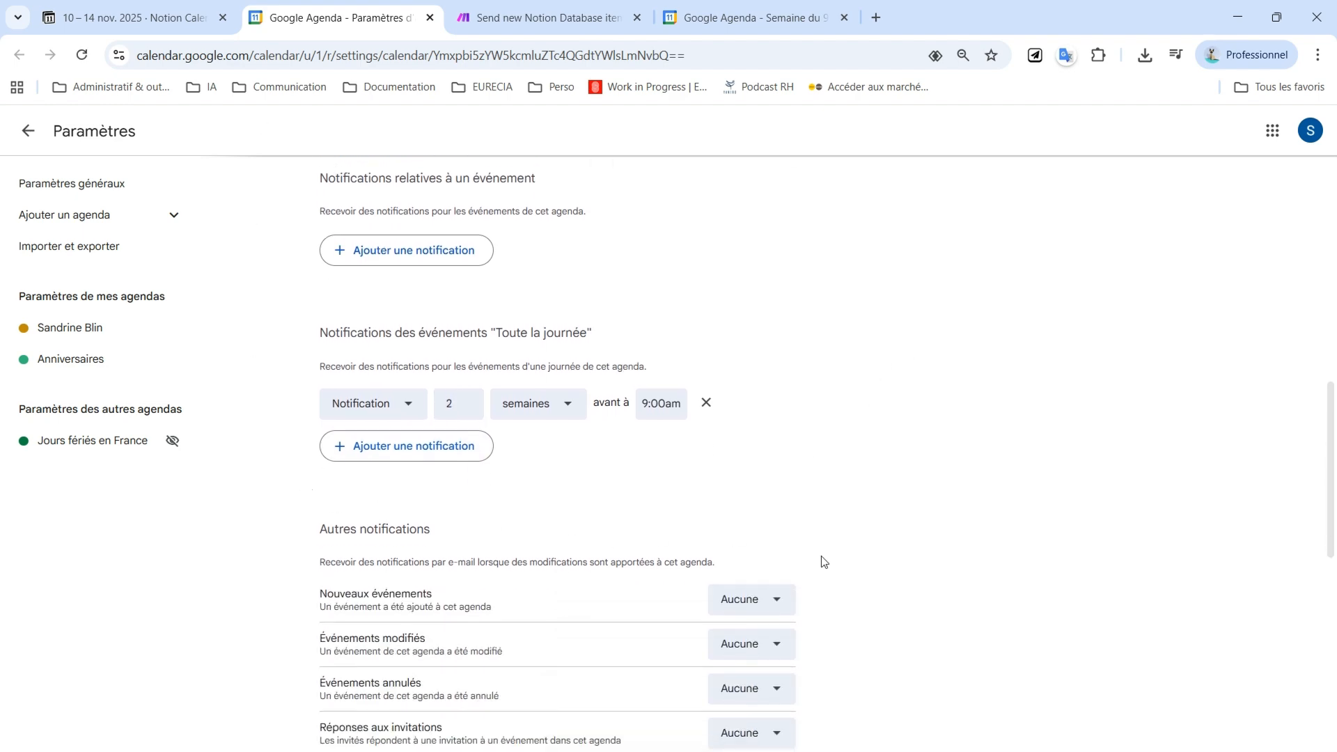
pyautogui.scroll(-5, 801, 562)
pyautogui.scroll(3, 731, 578)
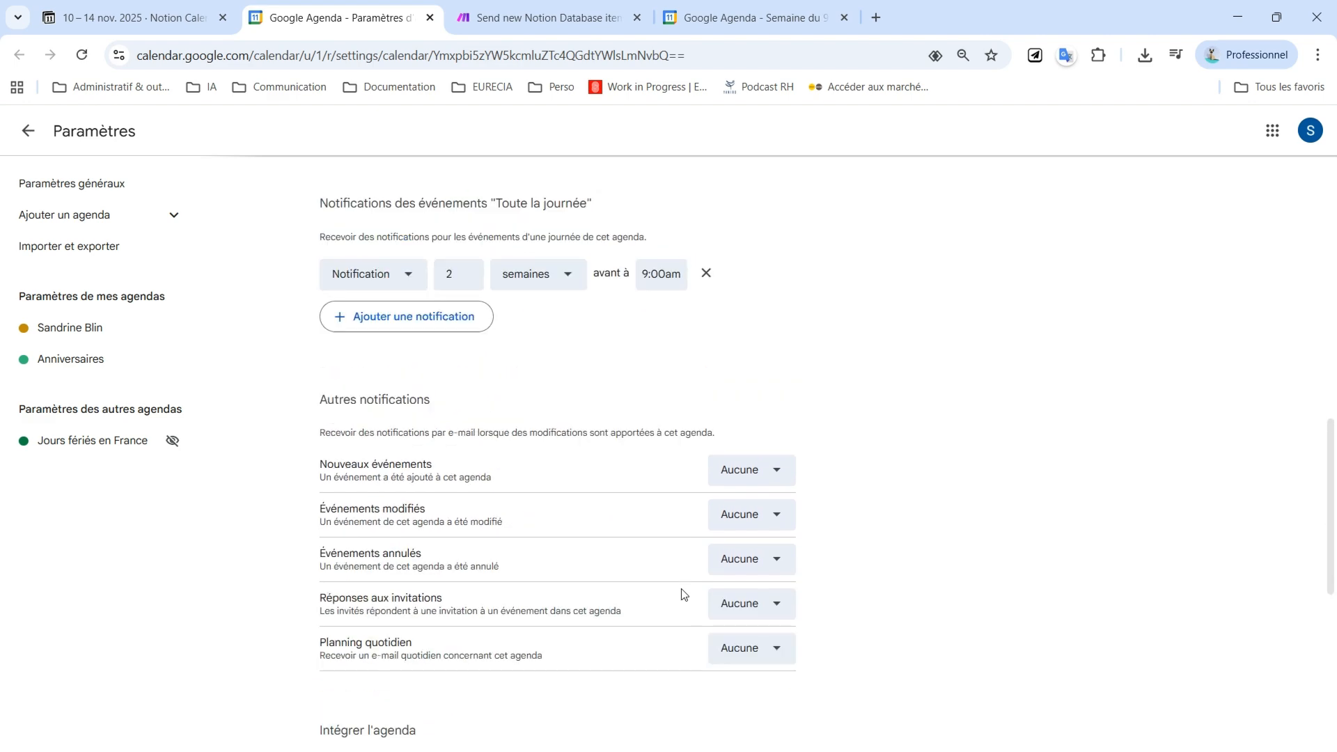
pyautogui.scroll(2, 675, 564)
pyautogui.scroll(-12, 672, 540)
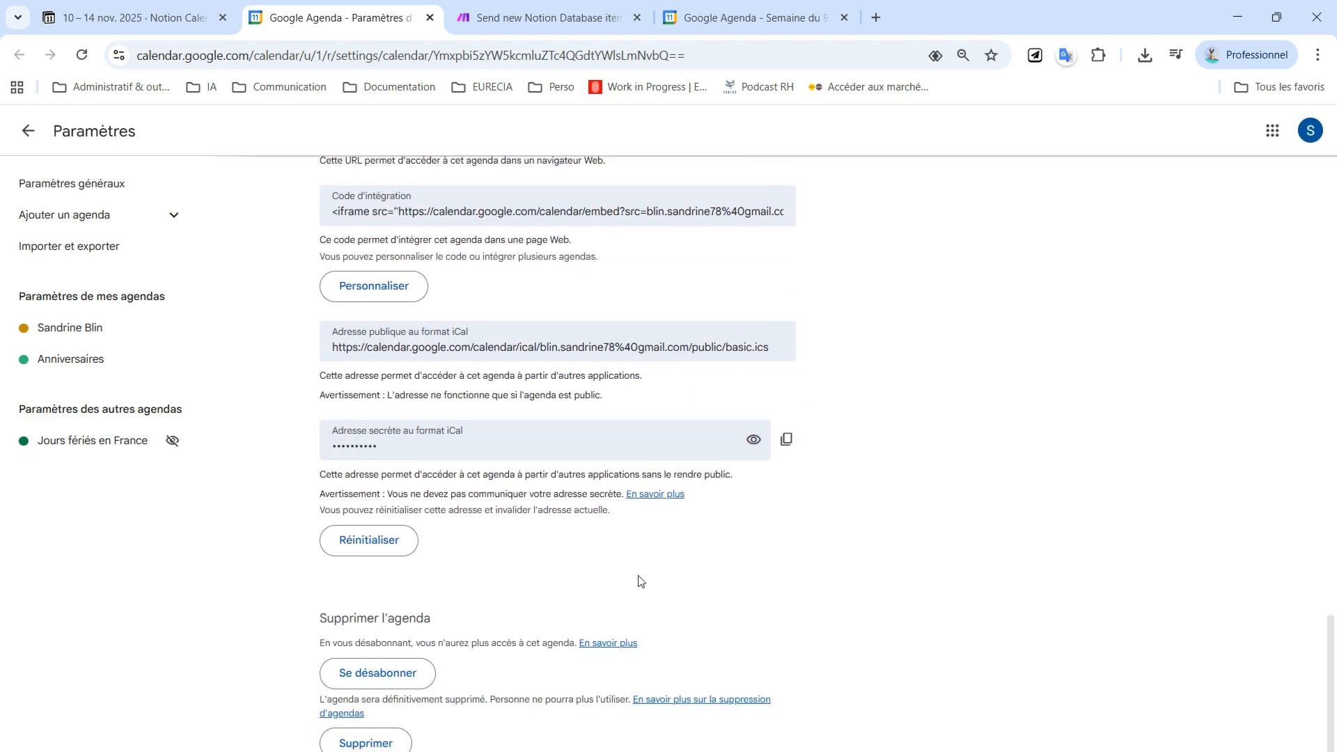
pyautogui.scroll(15, 637, 577)
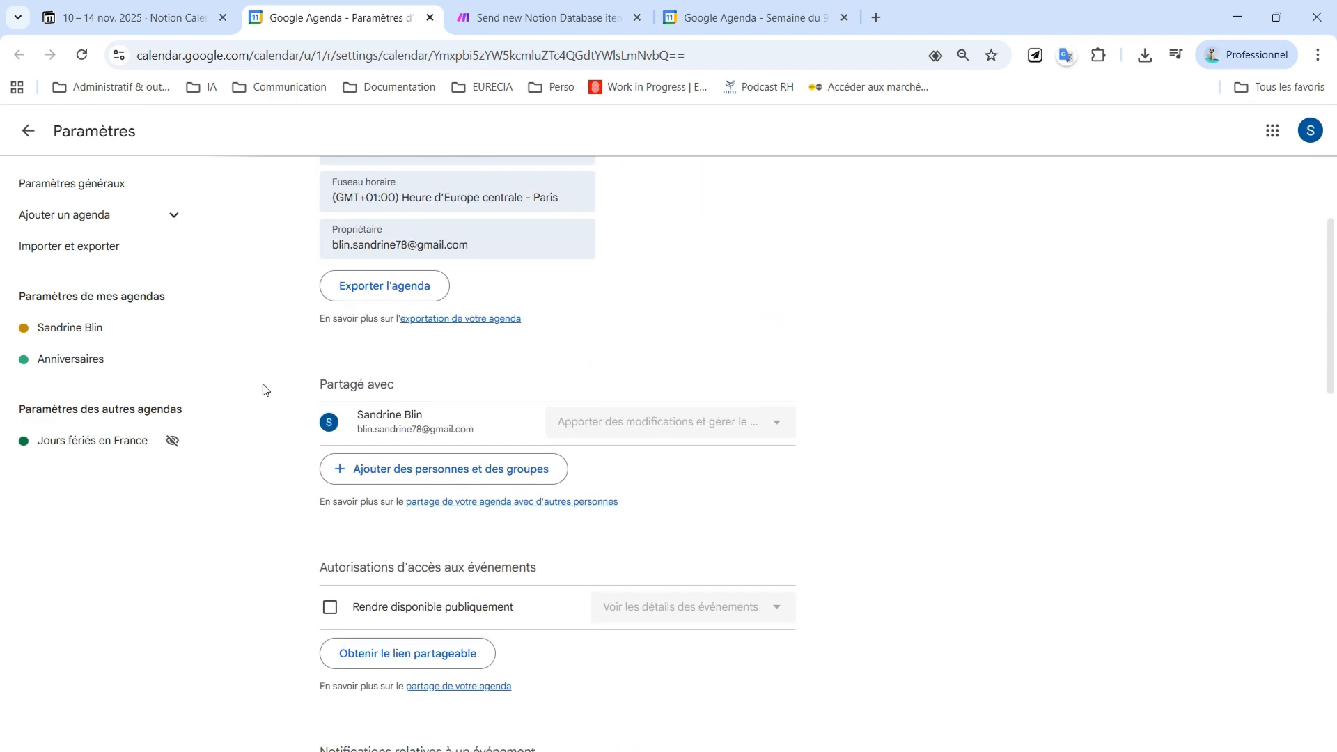
pyautogui.scroll(3, 262, 382)
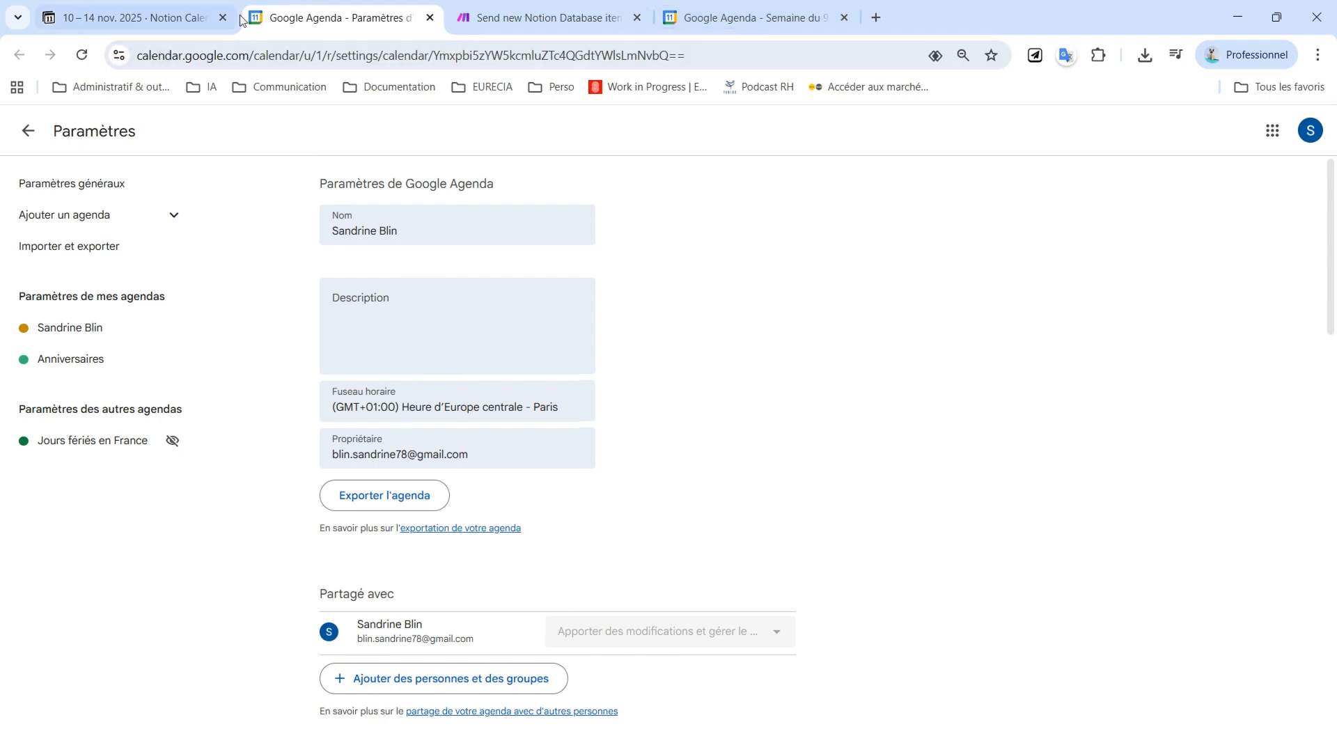
pyautogui.click(173, 19)
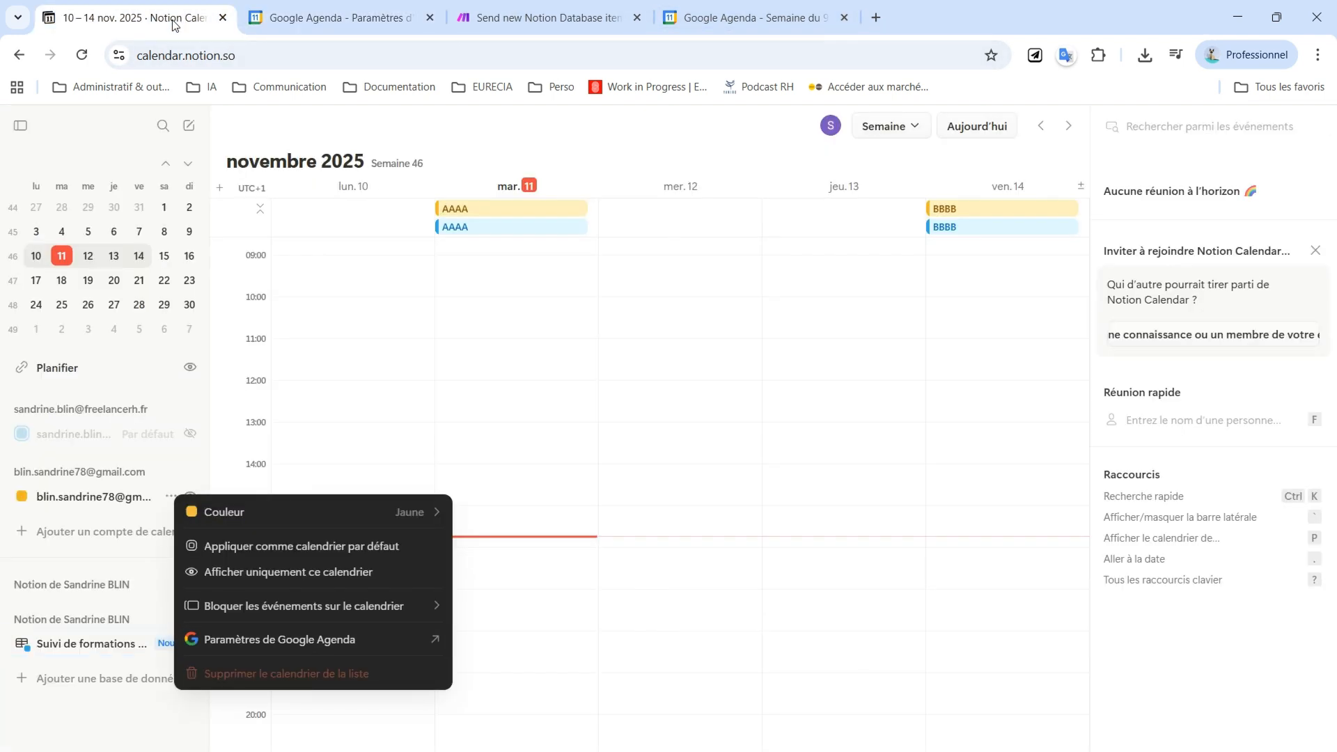
pyautogui.click(612, 470)
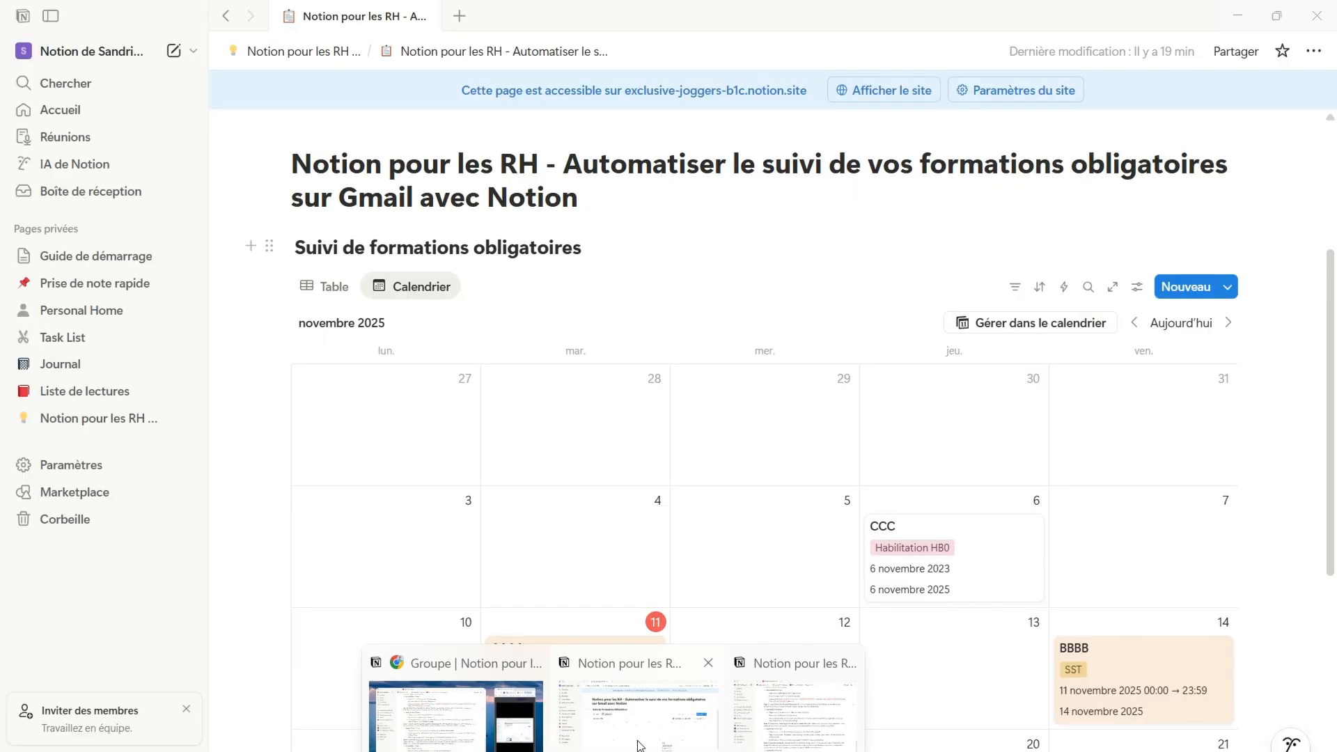
pyautogui.click(638, 745)
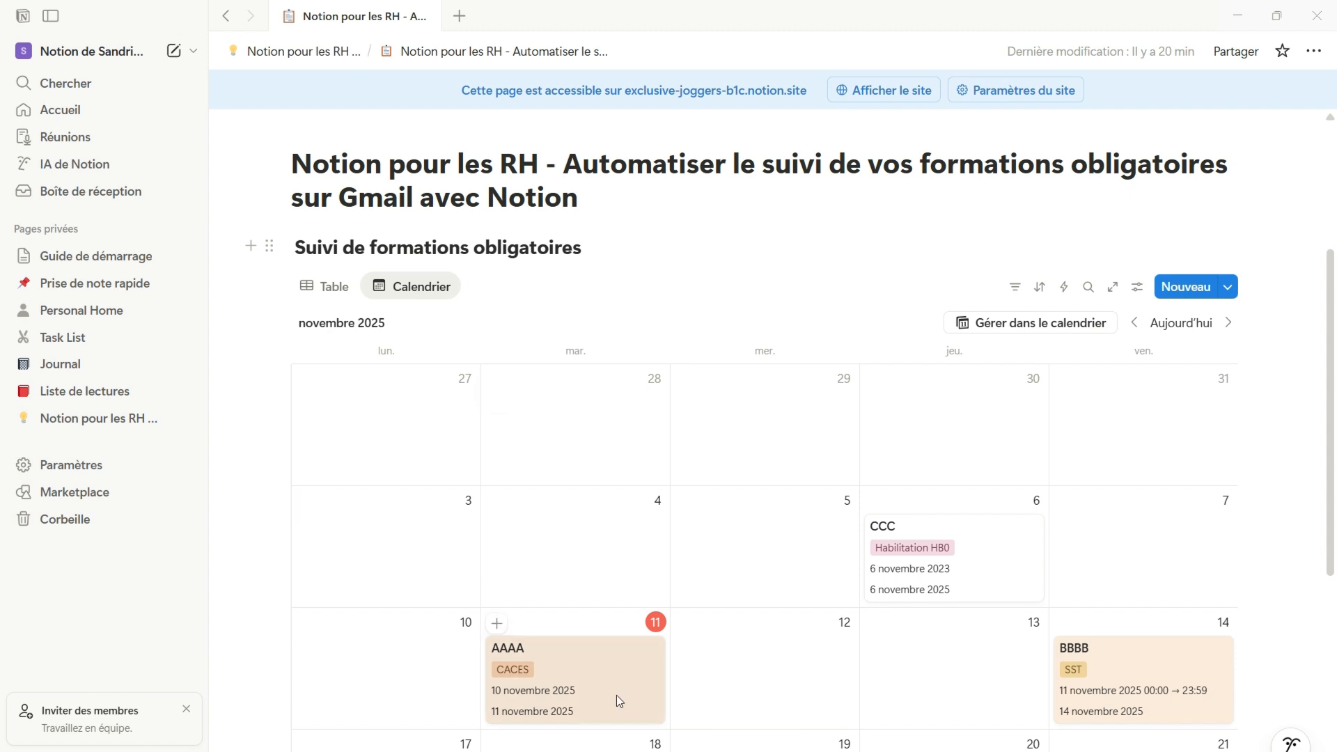
pyautogui.doubleClick(341, 197)
pyautogui.click(743, 438)
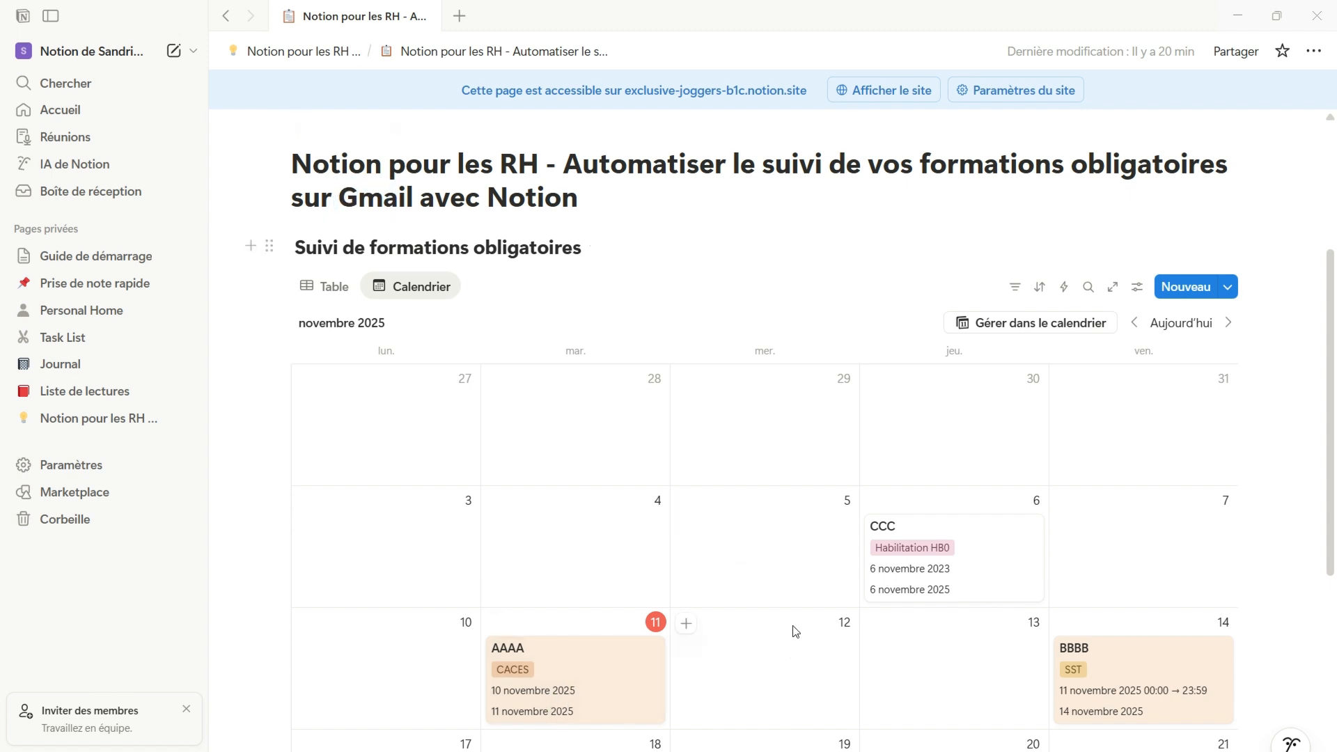
pyautogui.click(934, 749)
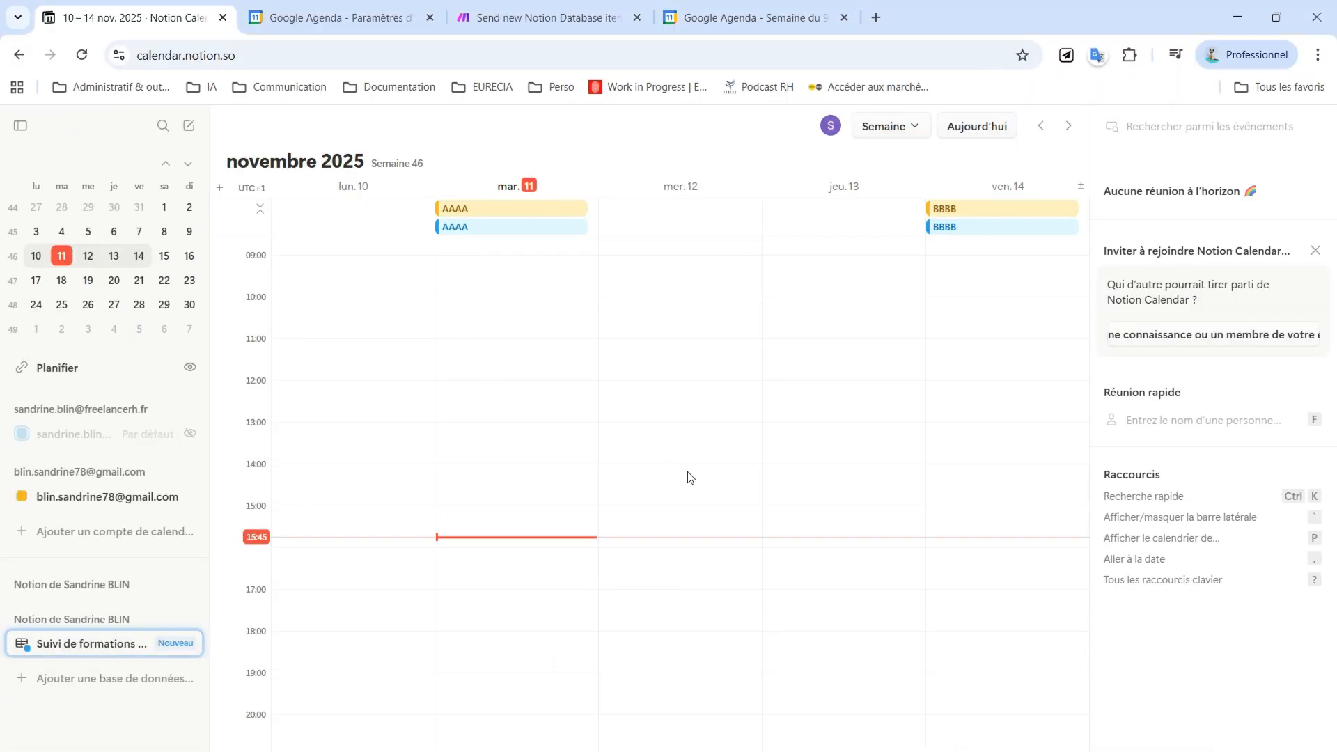
pyautogui.click(544, 21)
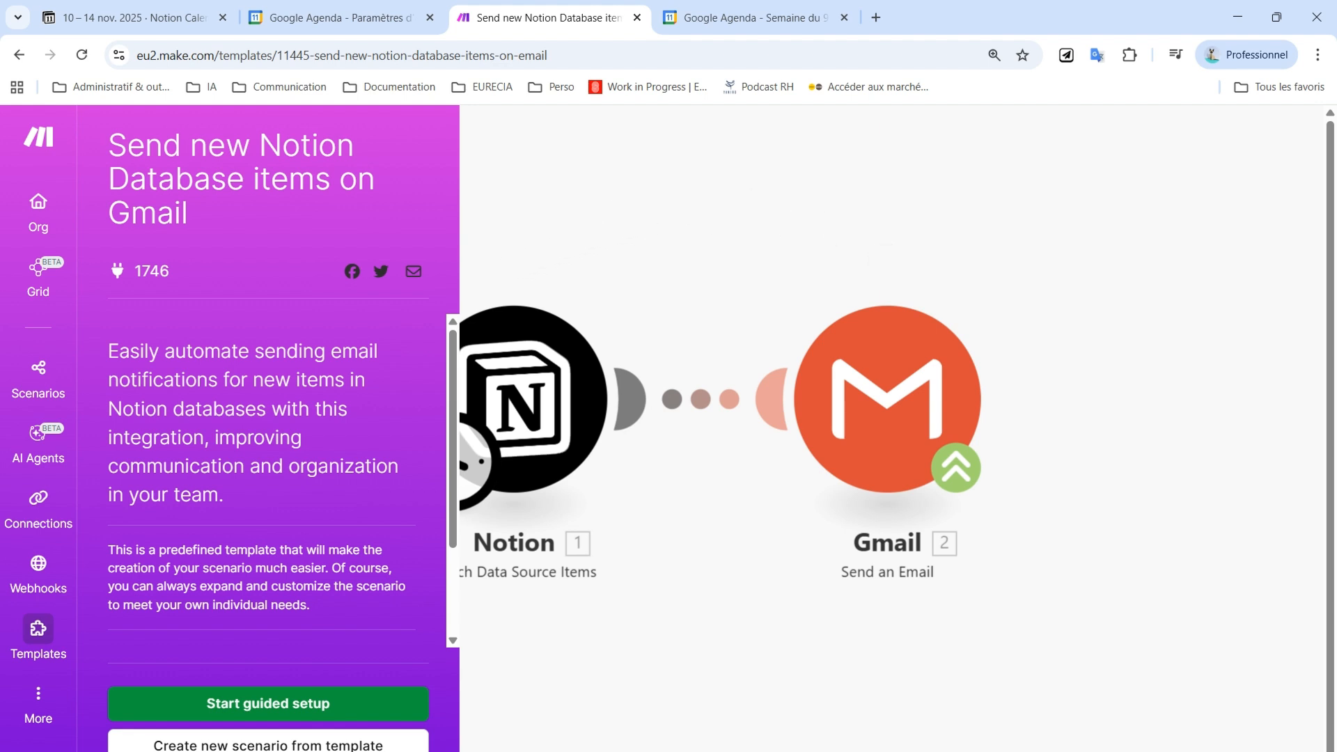
pyautogui.click(178, 19)
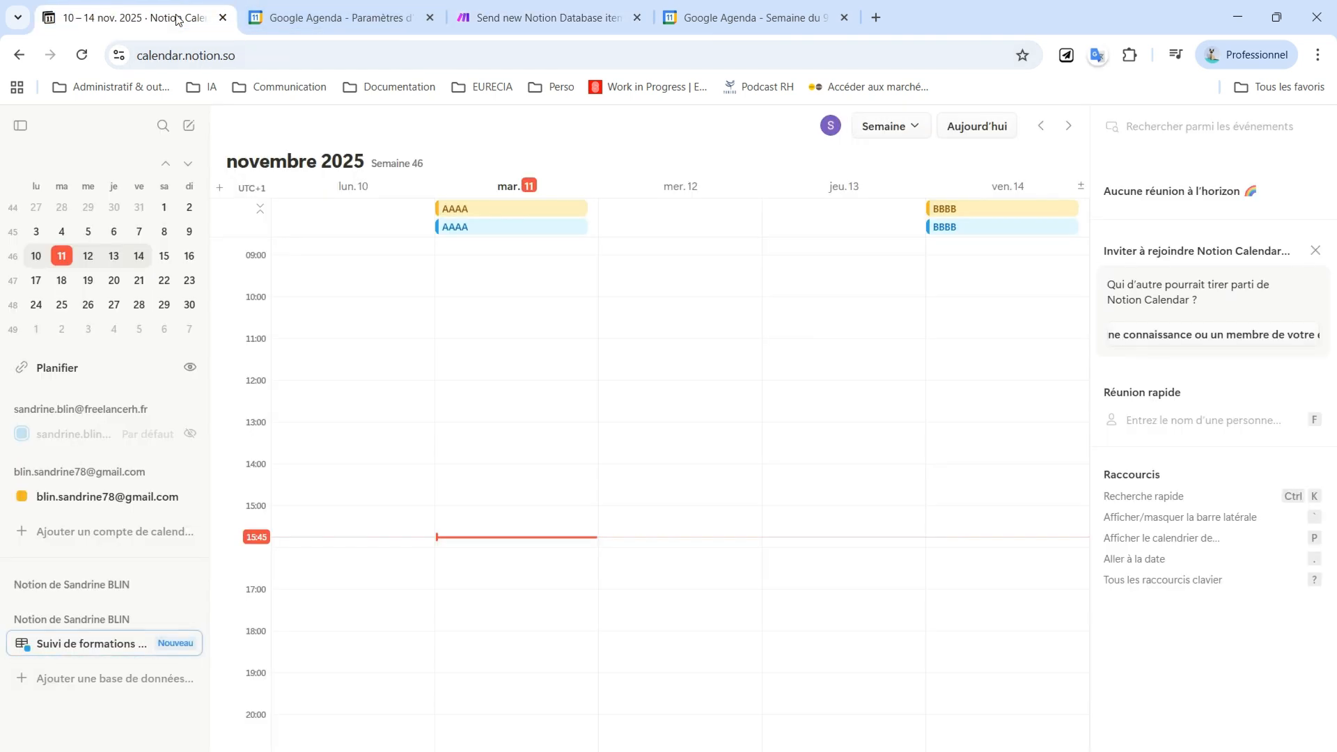